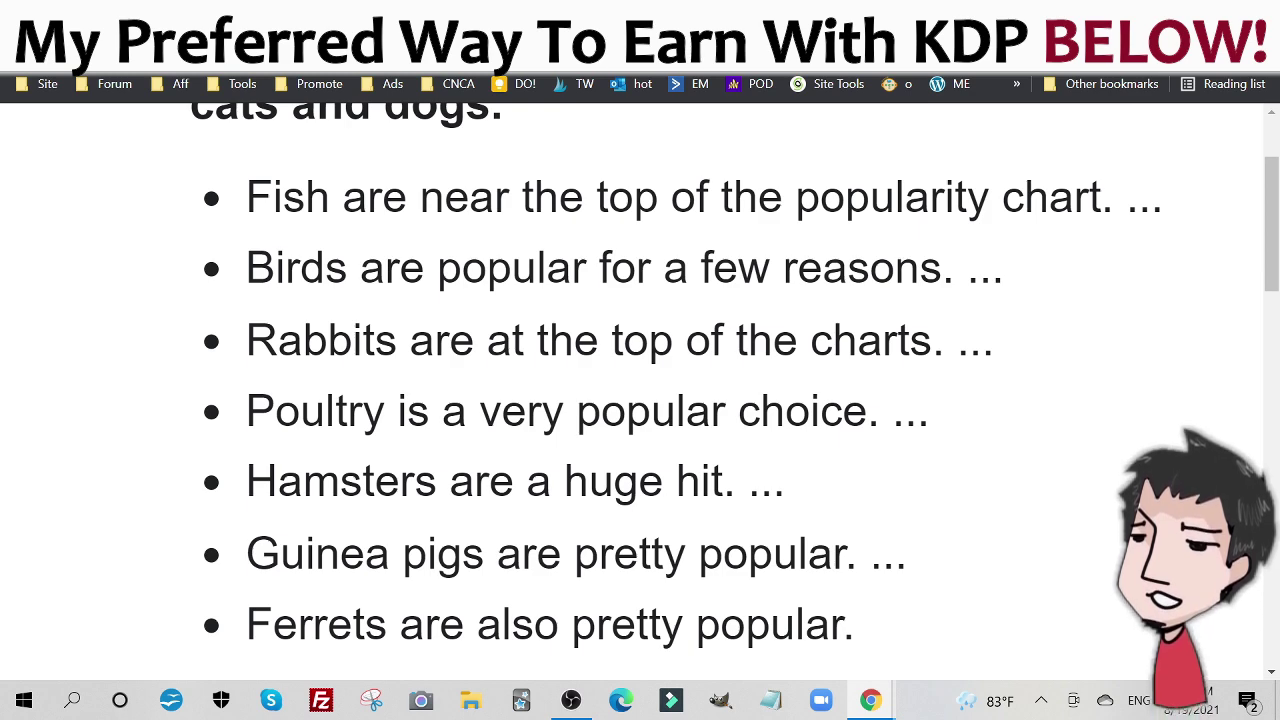
Examine the headline of the Insider article on popular pets that aren't cats or dogs, highlighting the words about the US.
scroll(486, 291, "down", 1)
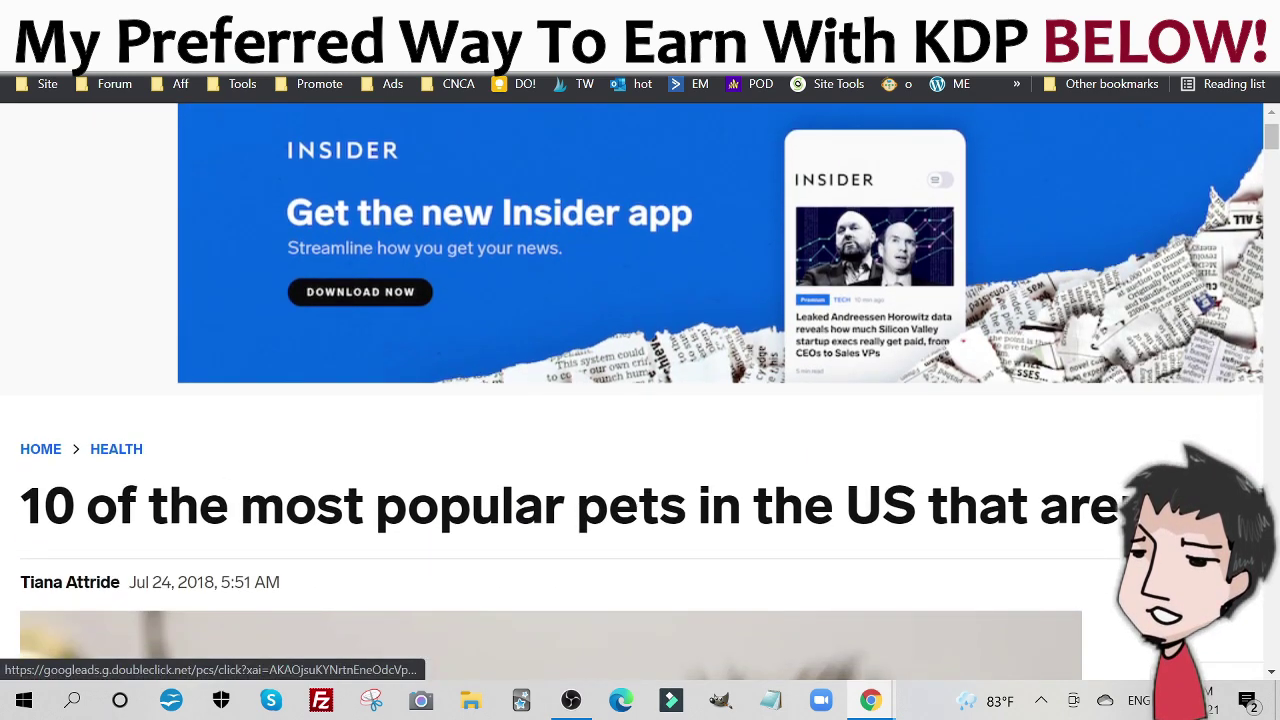
scroll(730, 380, "down", 2)
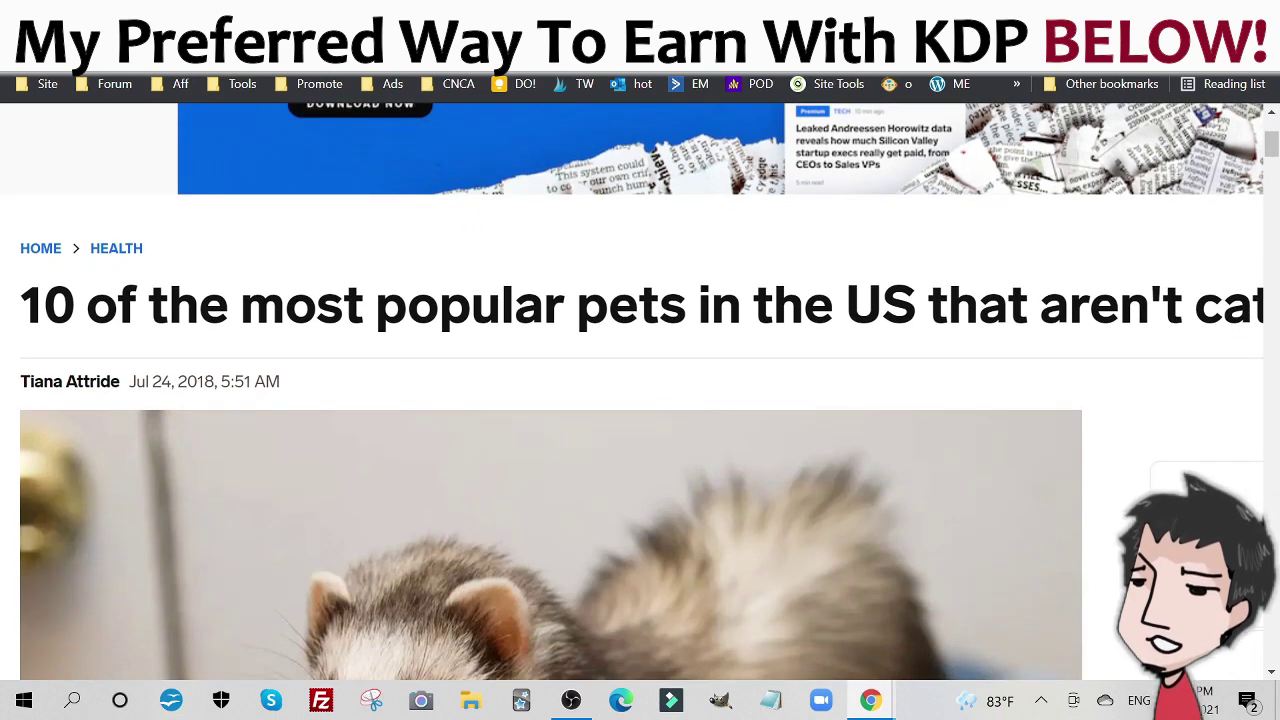
left_click_drag(920, 305, 710, 308)
scroll(729, 450, "down", 4)
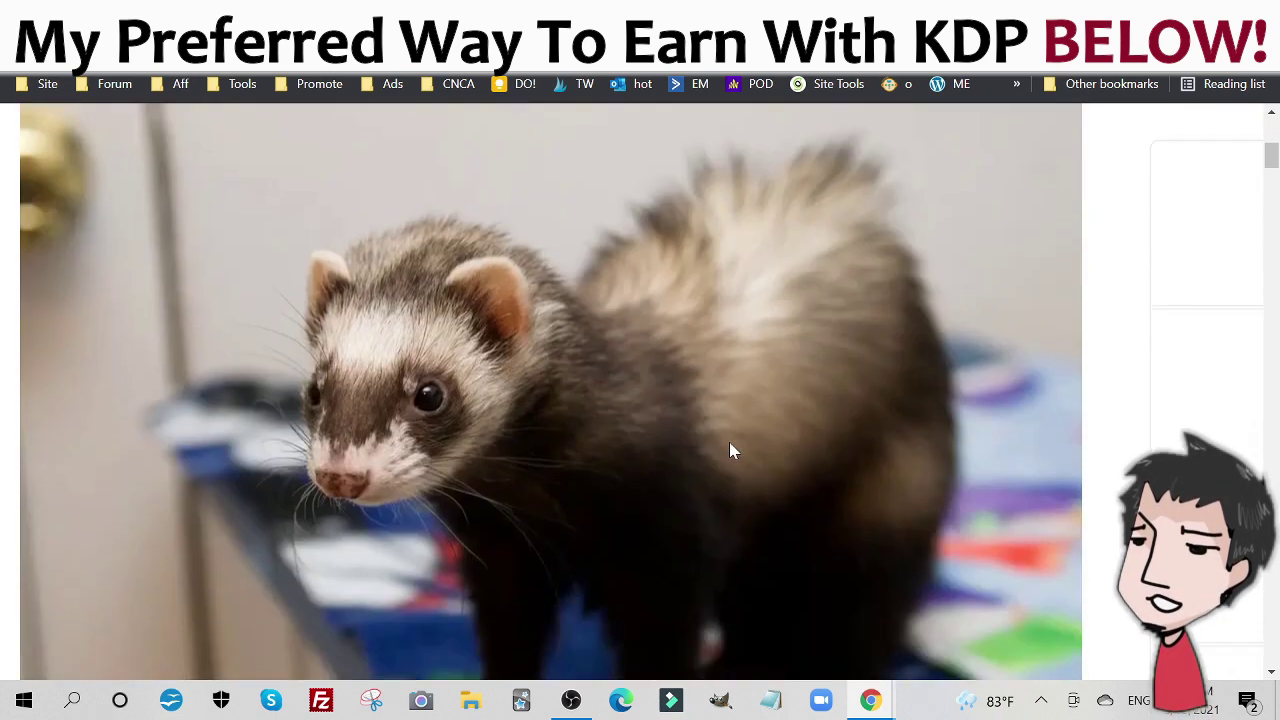
scroll(729, 450, "down", 2)
scroll(726, 500, "up", 7)
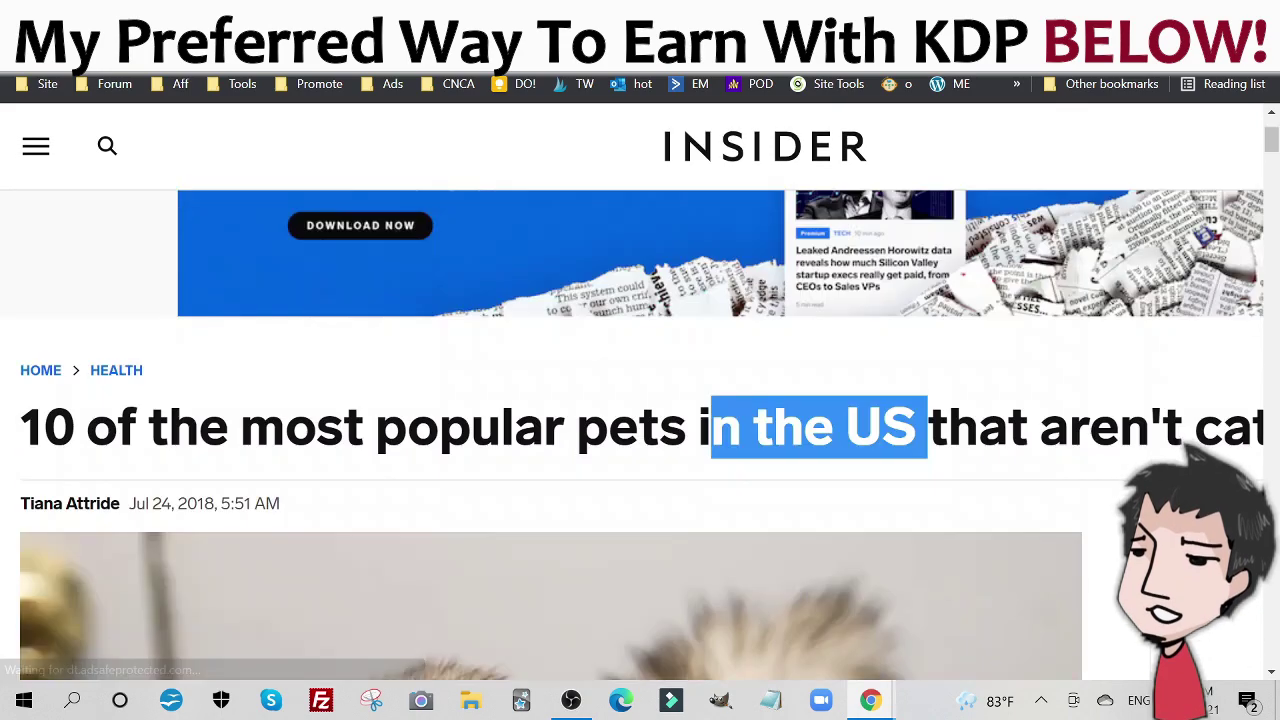
scroll(632, 400, "right", 3)
scroll(632, 400, "left", 3)
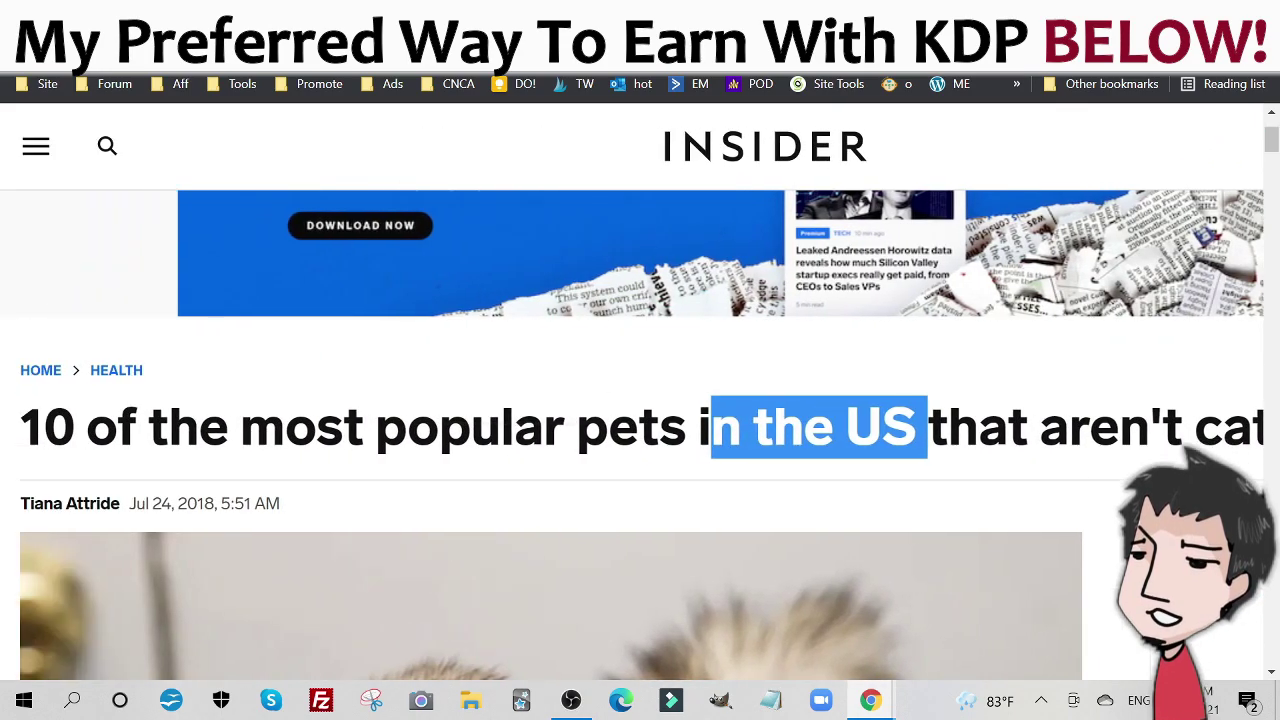
Read through the article's fish and bird sections to find specific popular breeds for a niche idea.
scroll(668, 434, "down", 10)
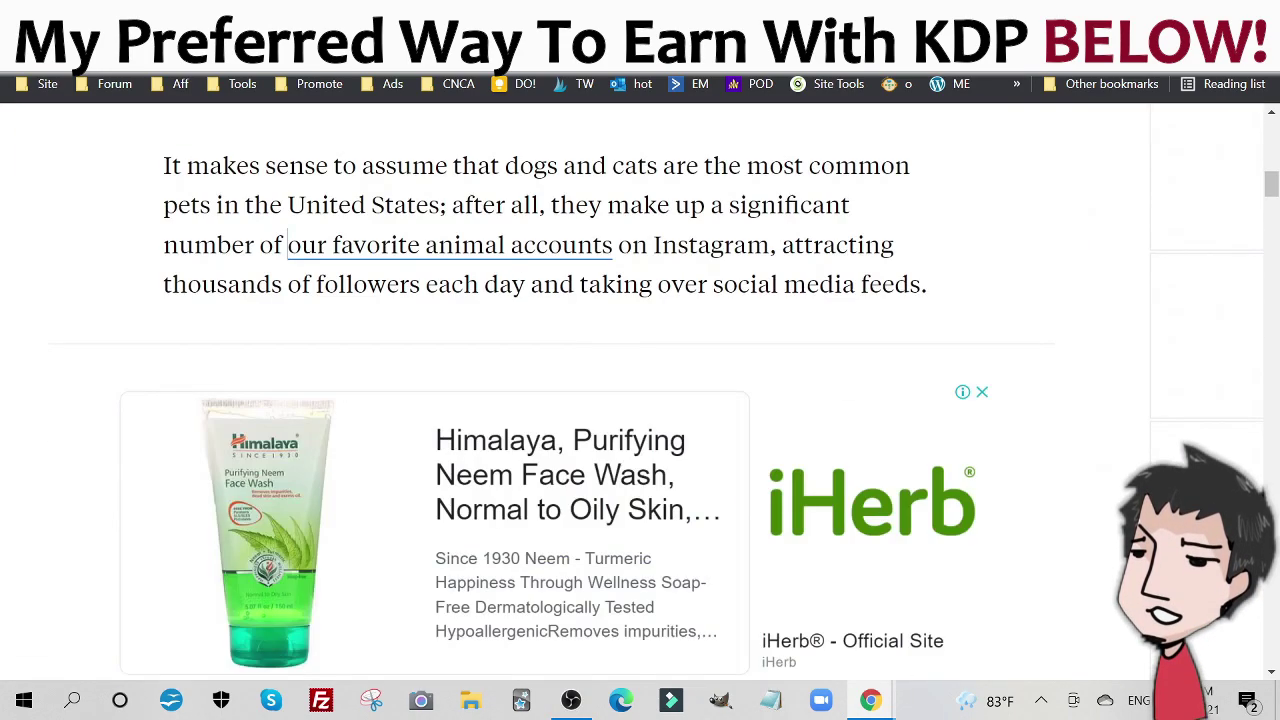
scroll(709, 214, "down", 7)
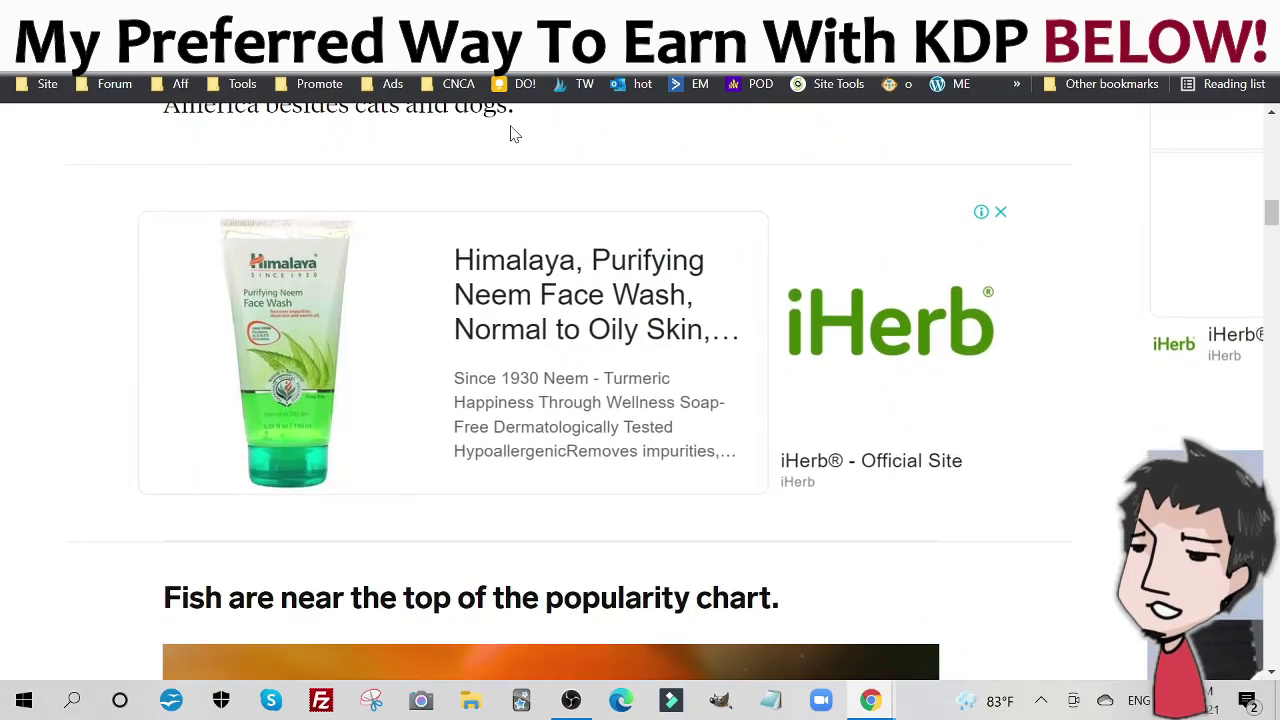
scroll(639, 330, "down", 4)
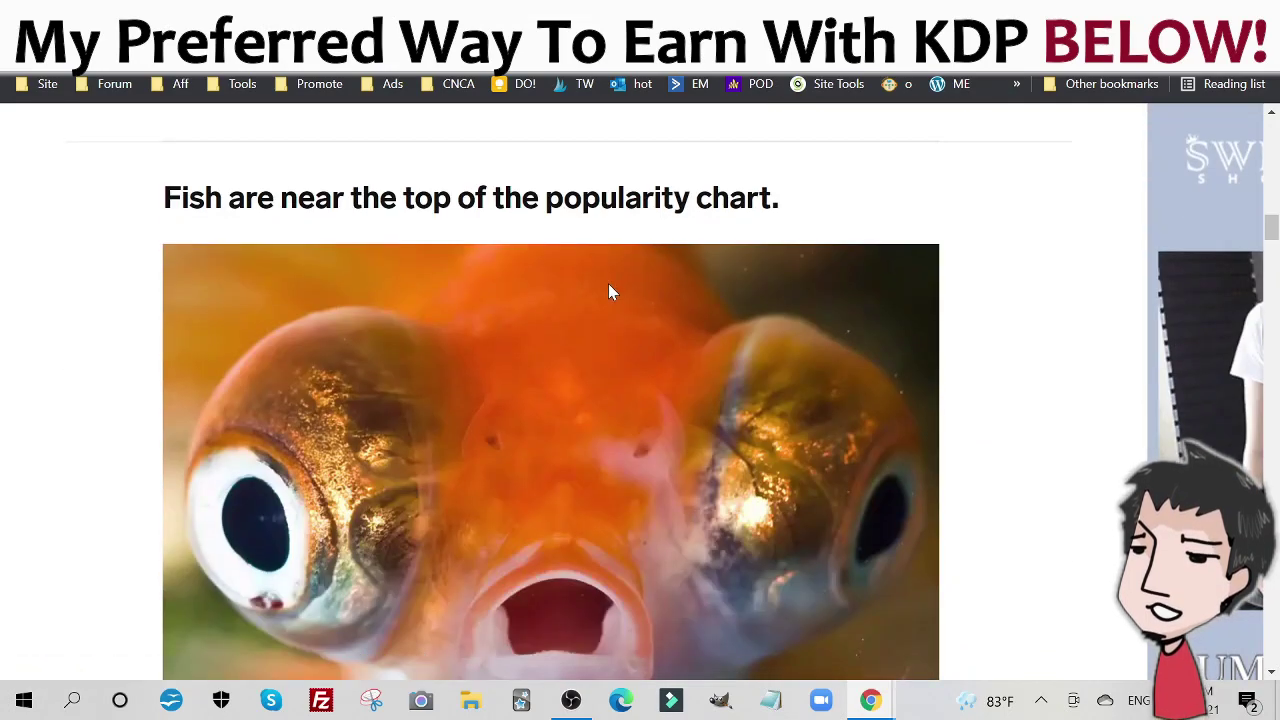
scroll(608, 289, "down", 4)
scroll(618, 333, "down", 3)
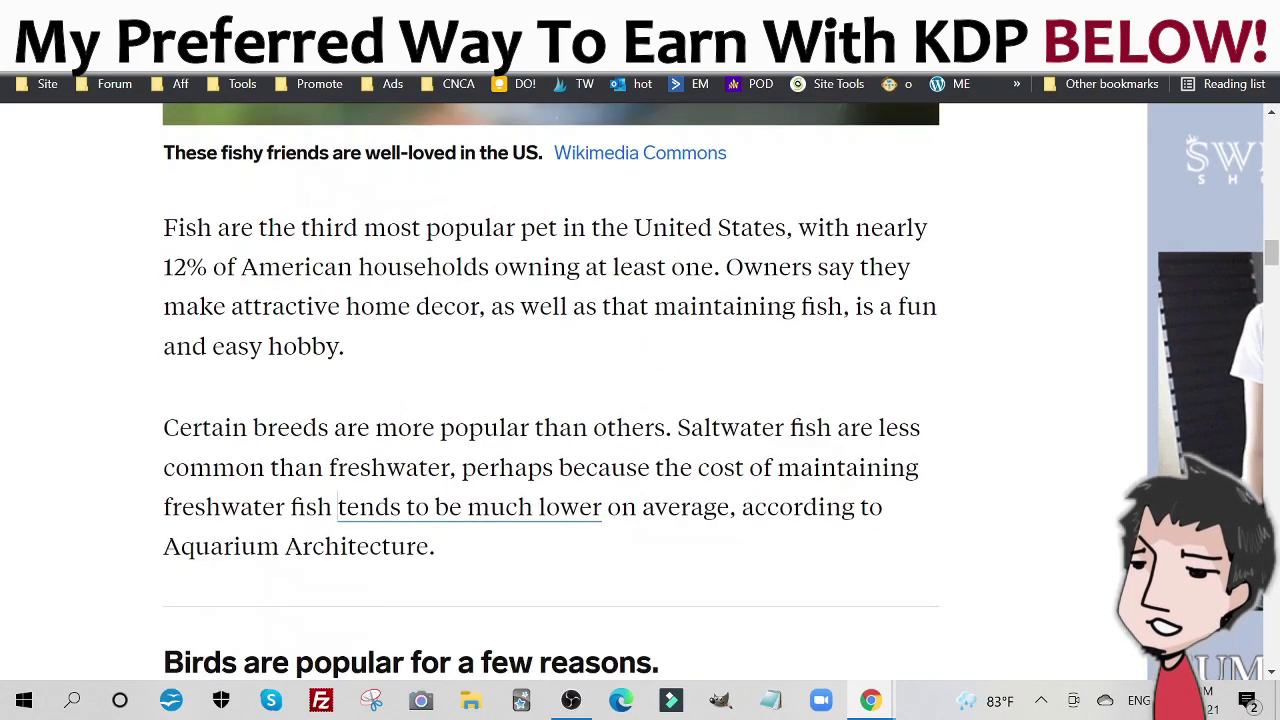
scroll(663, 263, "down", 9)
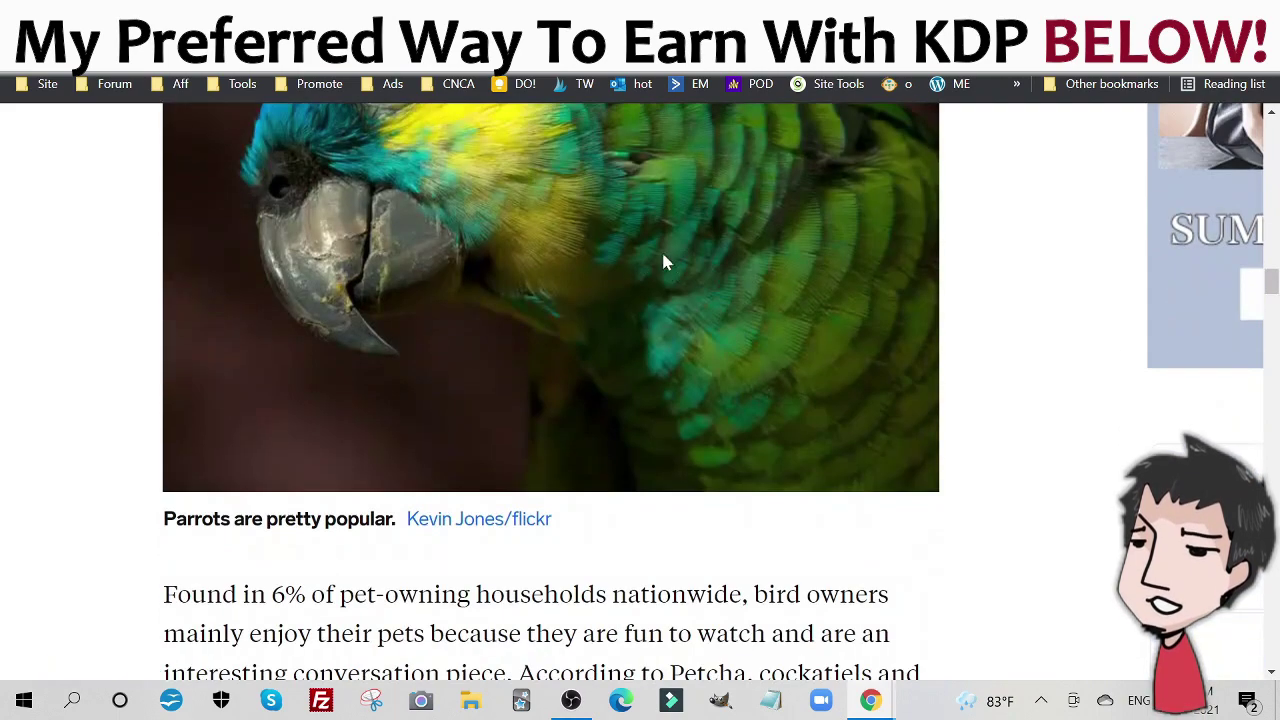
scroll(256, 303, "up", 1)
scroll(560, 348, "up", 2)
scroll(646, 350, "down", 8)
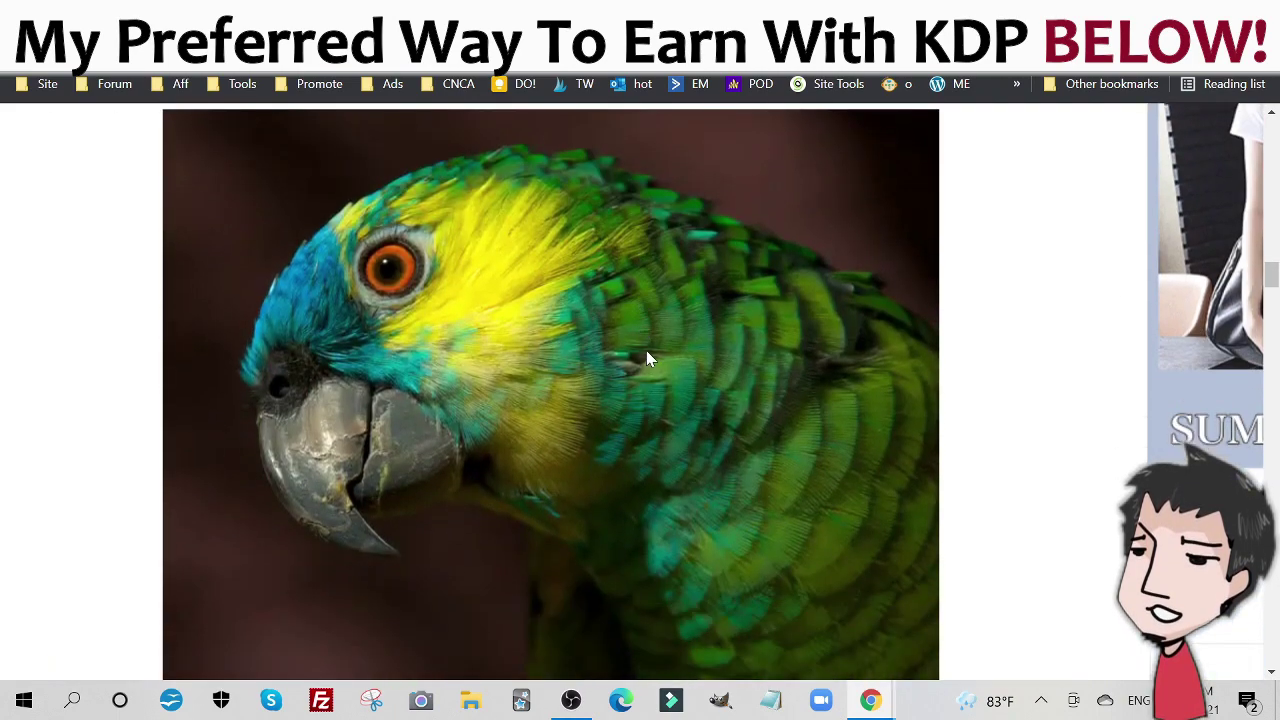
scroll(771, 327, "up", 1)
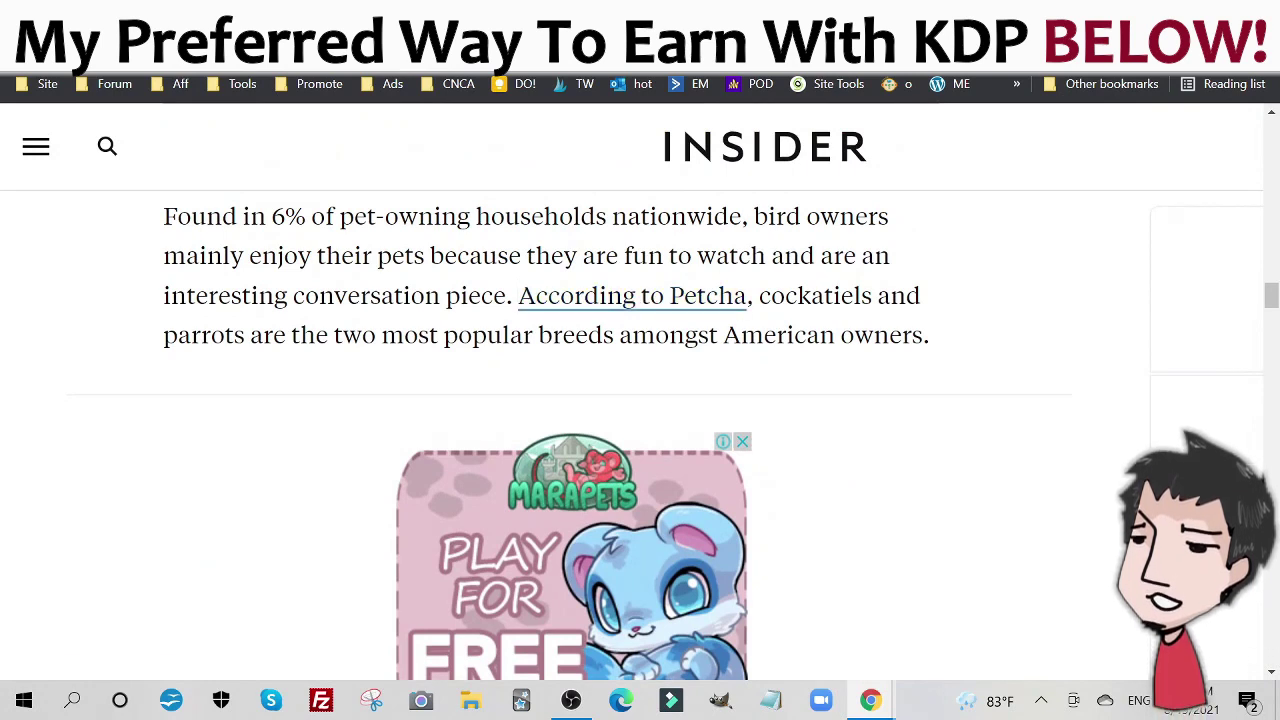
scroll(640, 400, "up", 1)
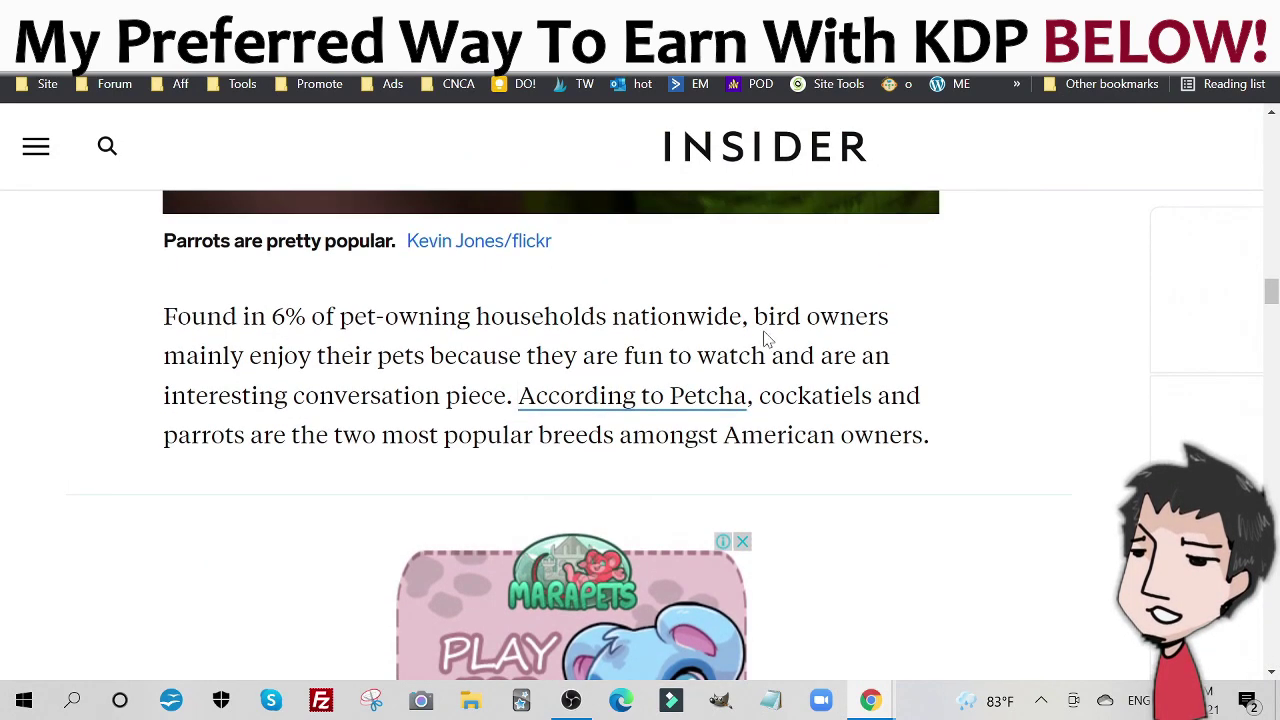
Copy the word "cockatiel" from the article's paragraph on popular bird breeds.
left_click_drag(759, 395, 872, 395)
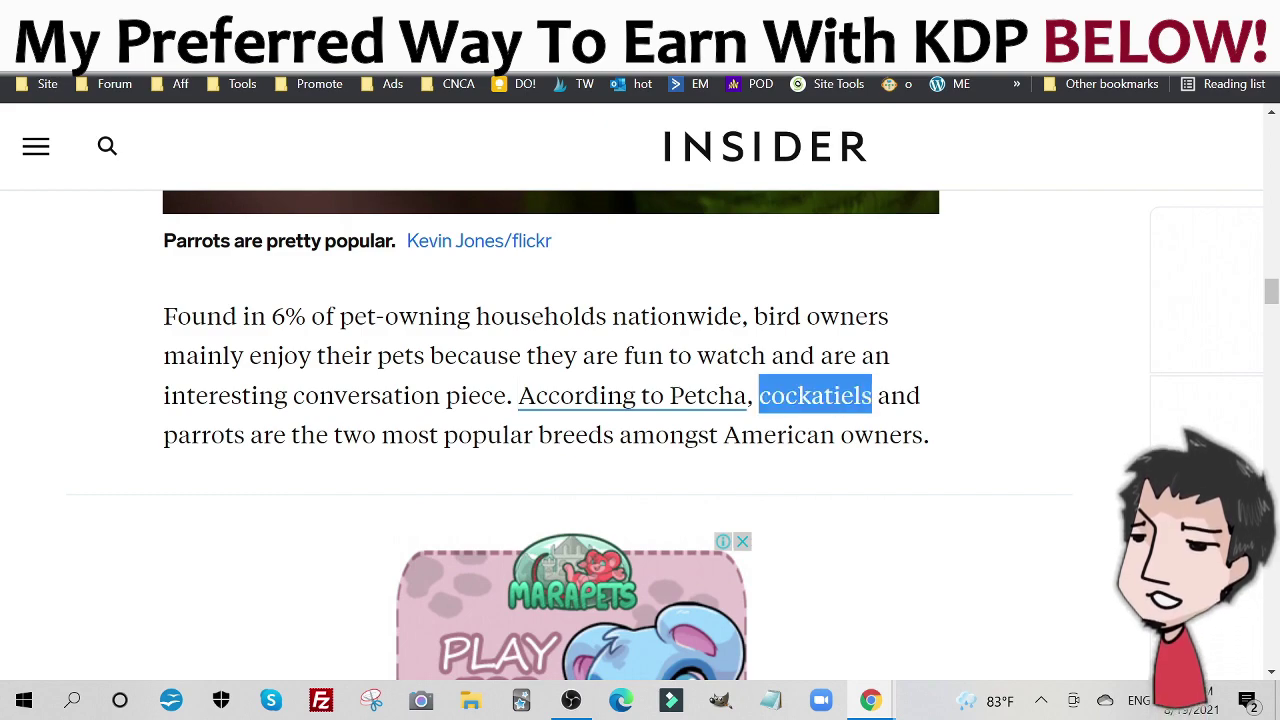
scroll(861, 395, "up", 5)
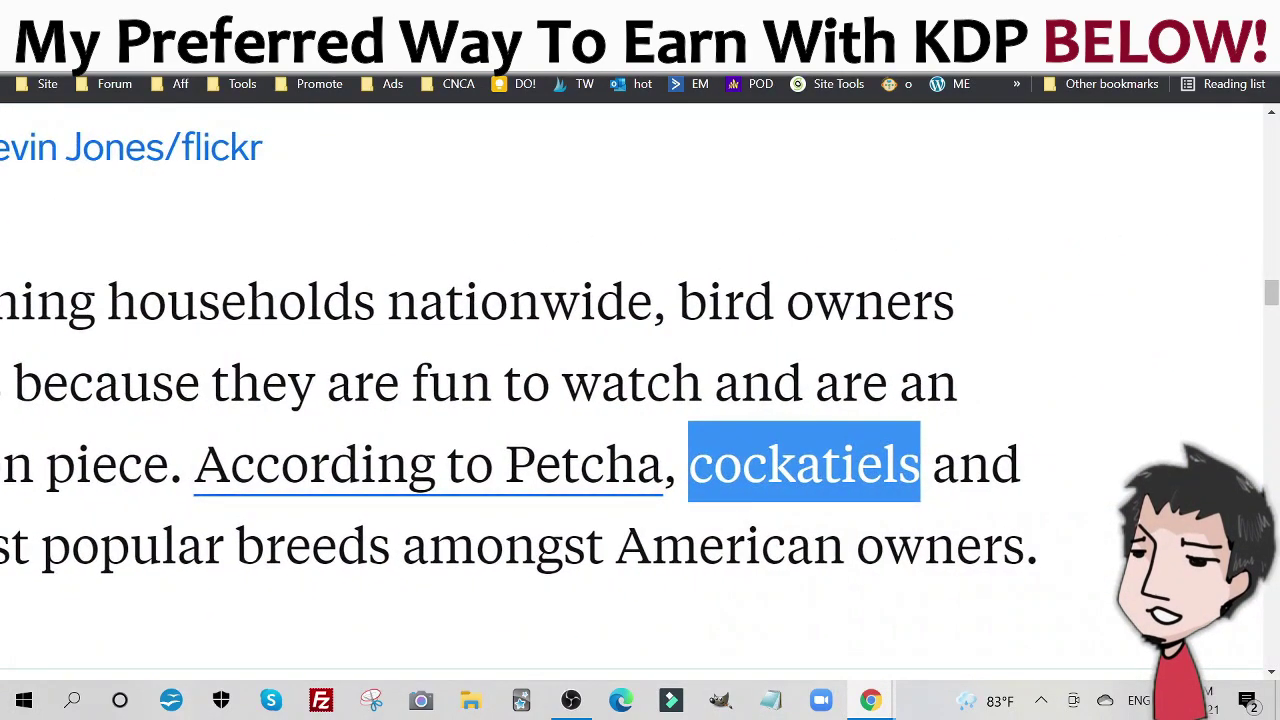
left_click(806, 464)
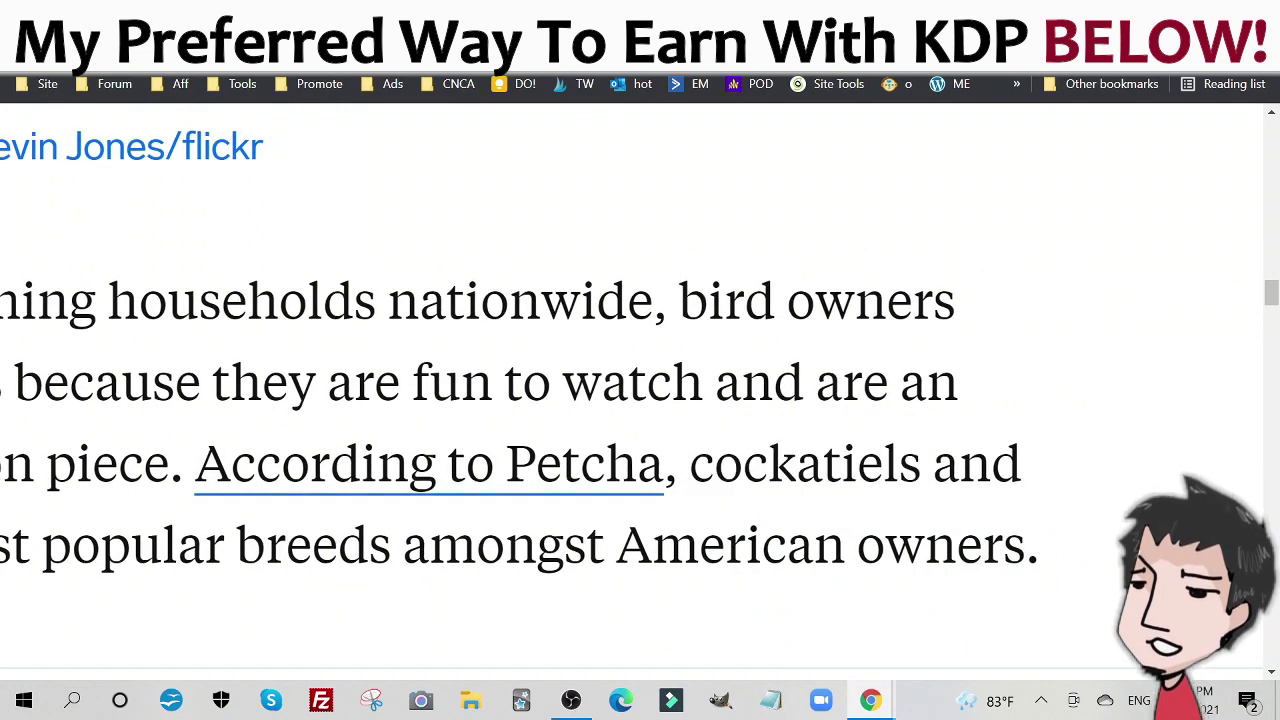
left_click_drag(690, 464, 900, 464)
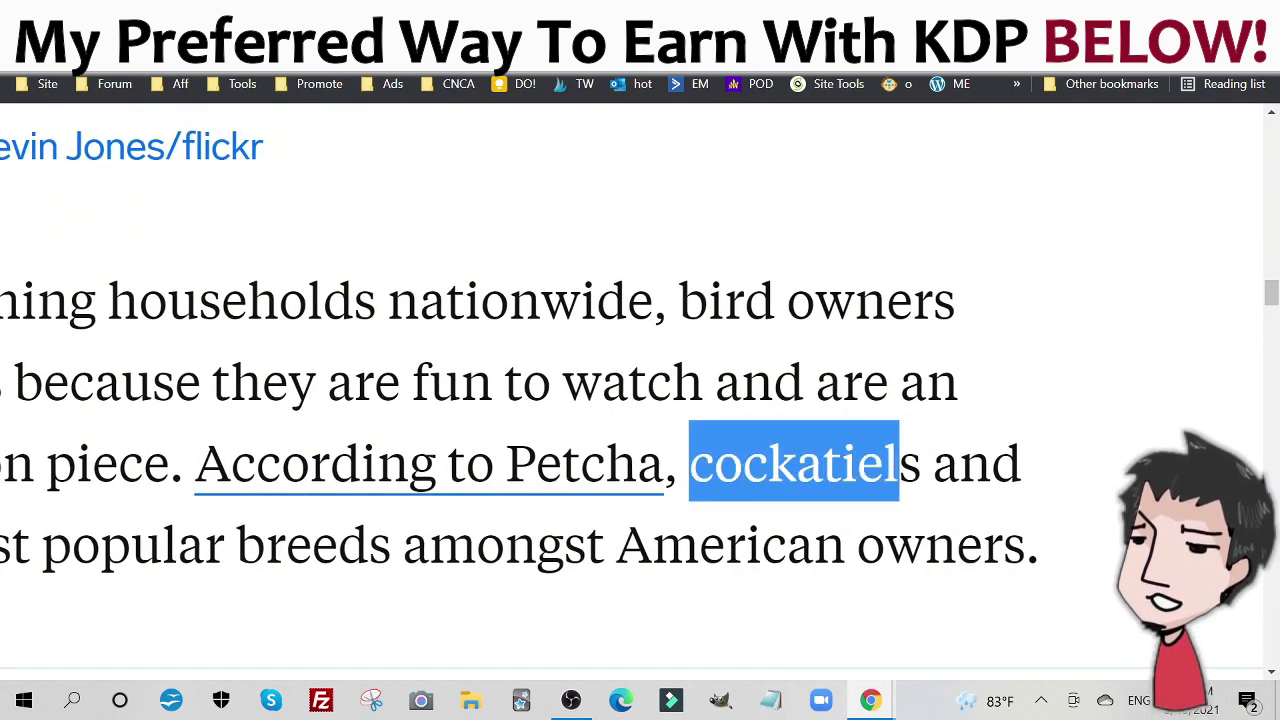
right_click(851, 478)
left_click(884, 486)
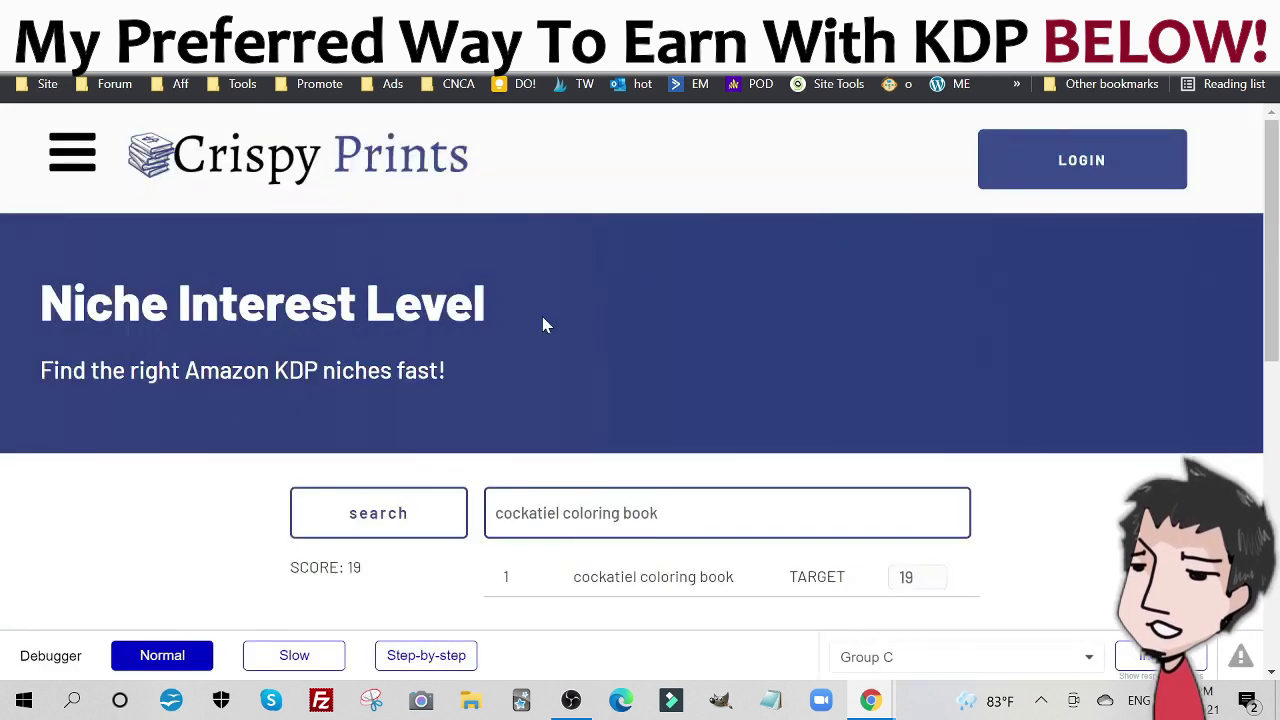
Check the Crispy Prints niche score for "cockatiel coloring book" and switch to the Amazon results for the same phrase.
scroll(542, 316, "down", 2)
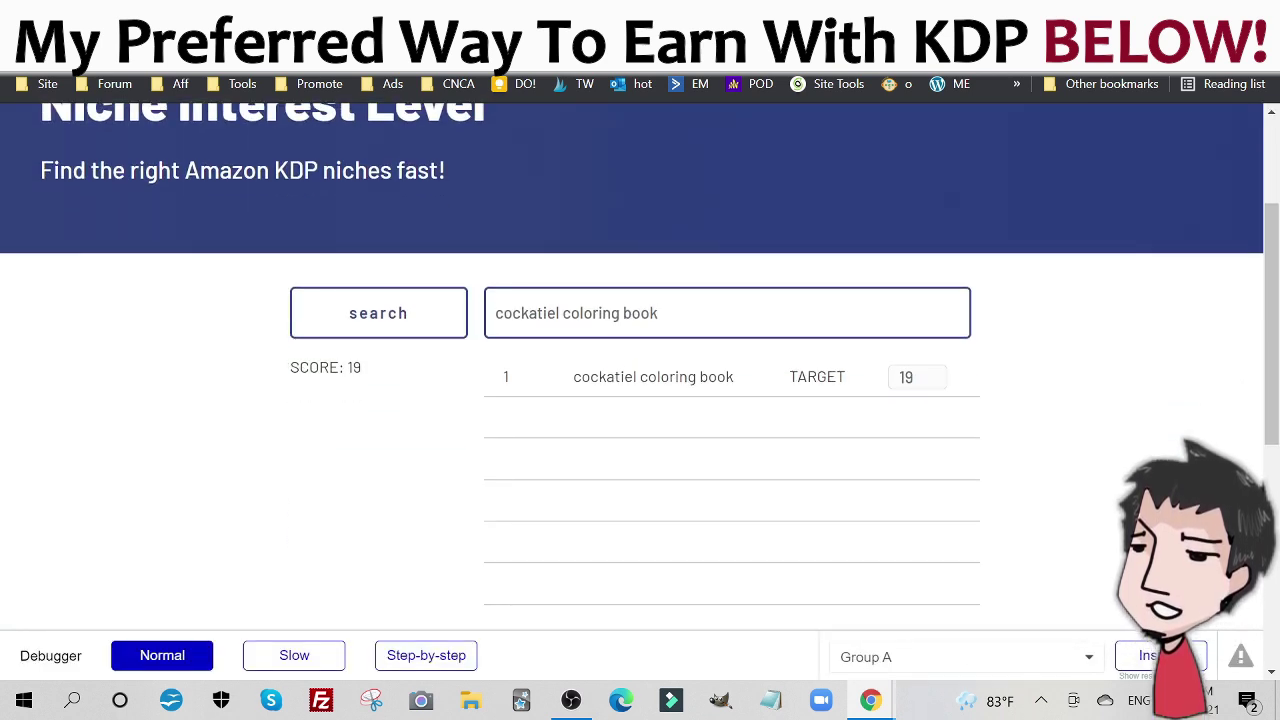
scroll(200, 366, "up", 5)
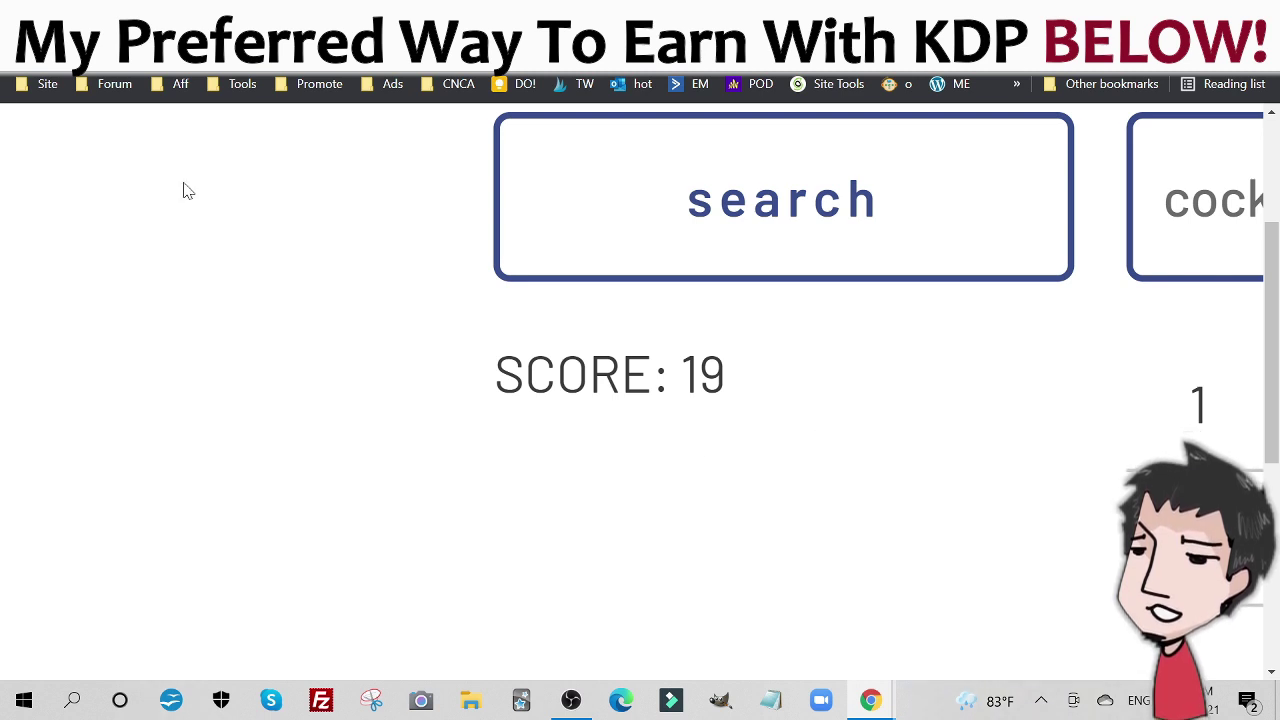
left_click(310, 12)
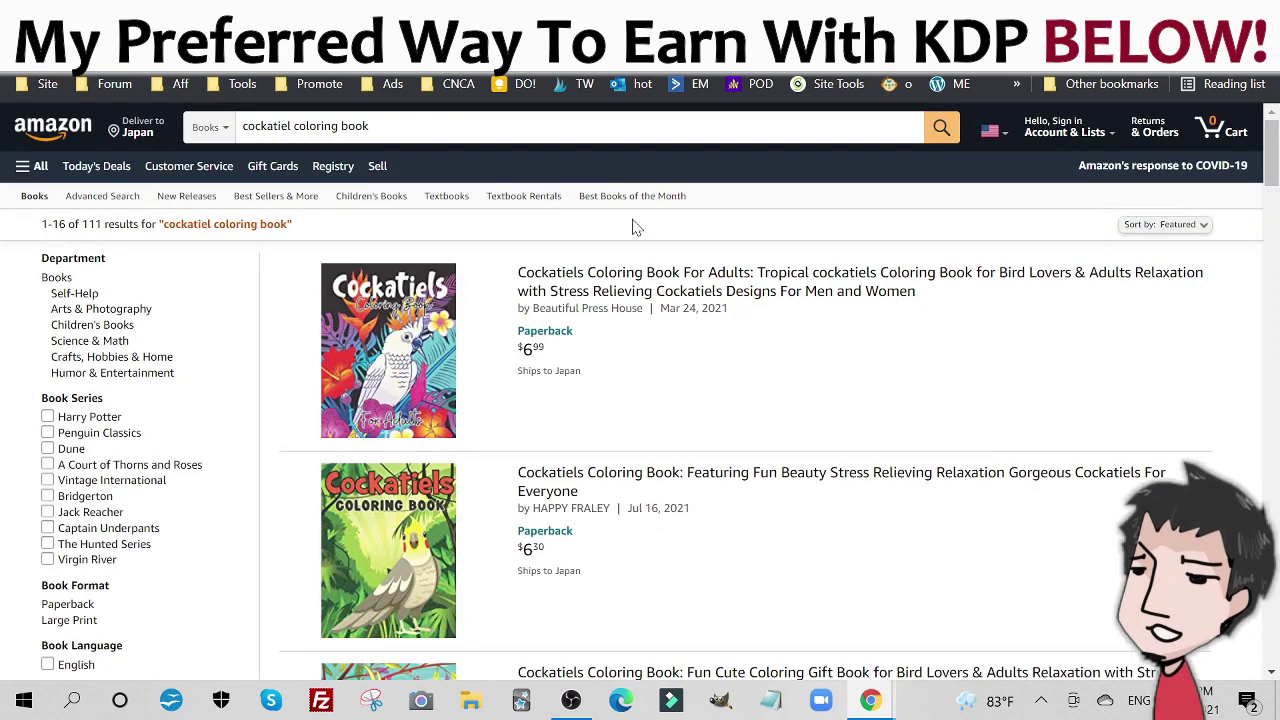
Search Amazon for "cockatiel coloring book" across All Departments.
scroll(158, 124, "up", 5)
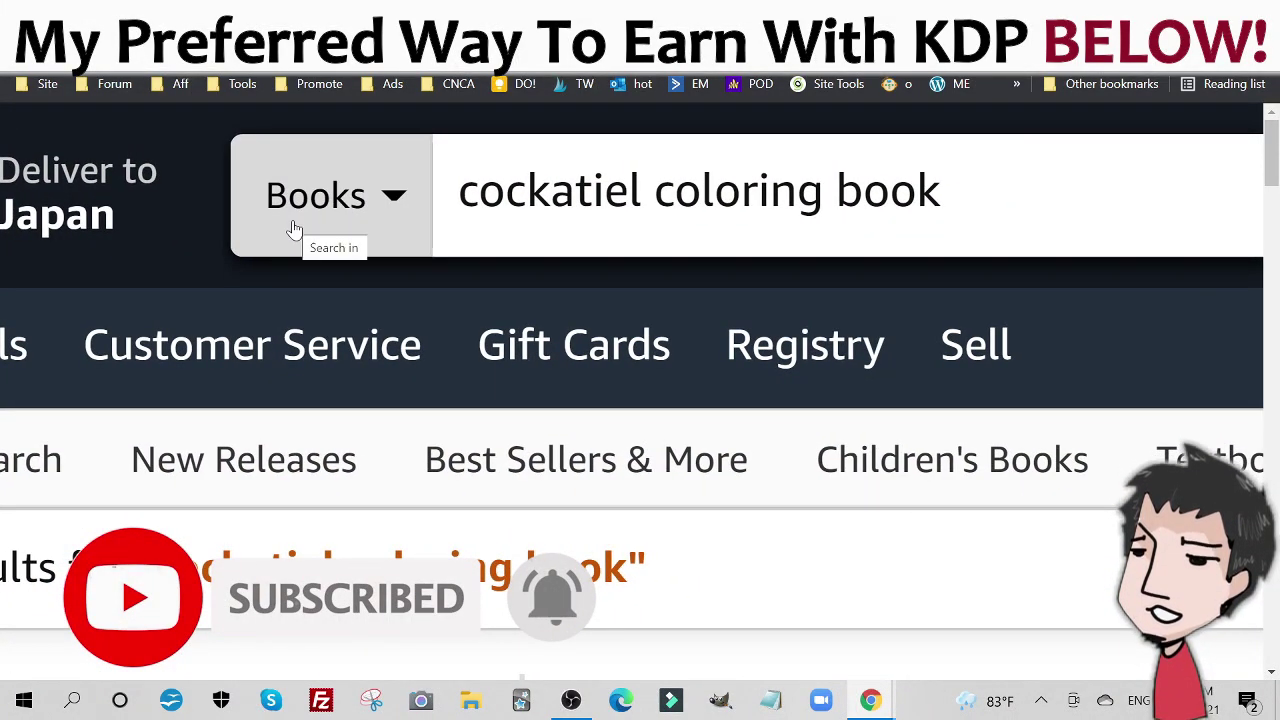
left_click(395, 218)
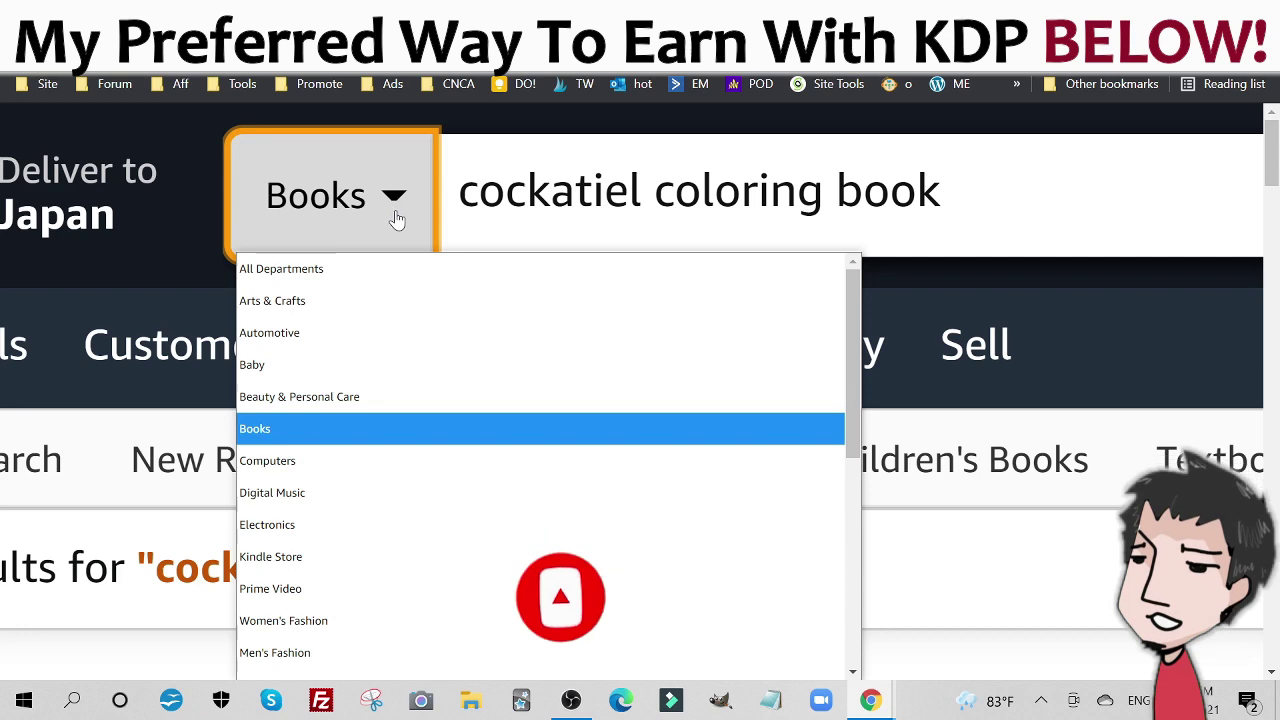
left_click(352, 280)
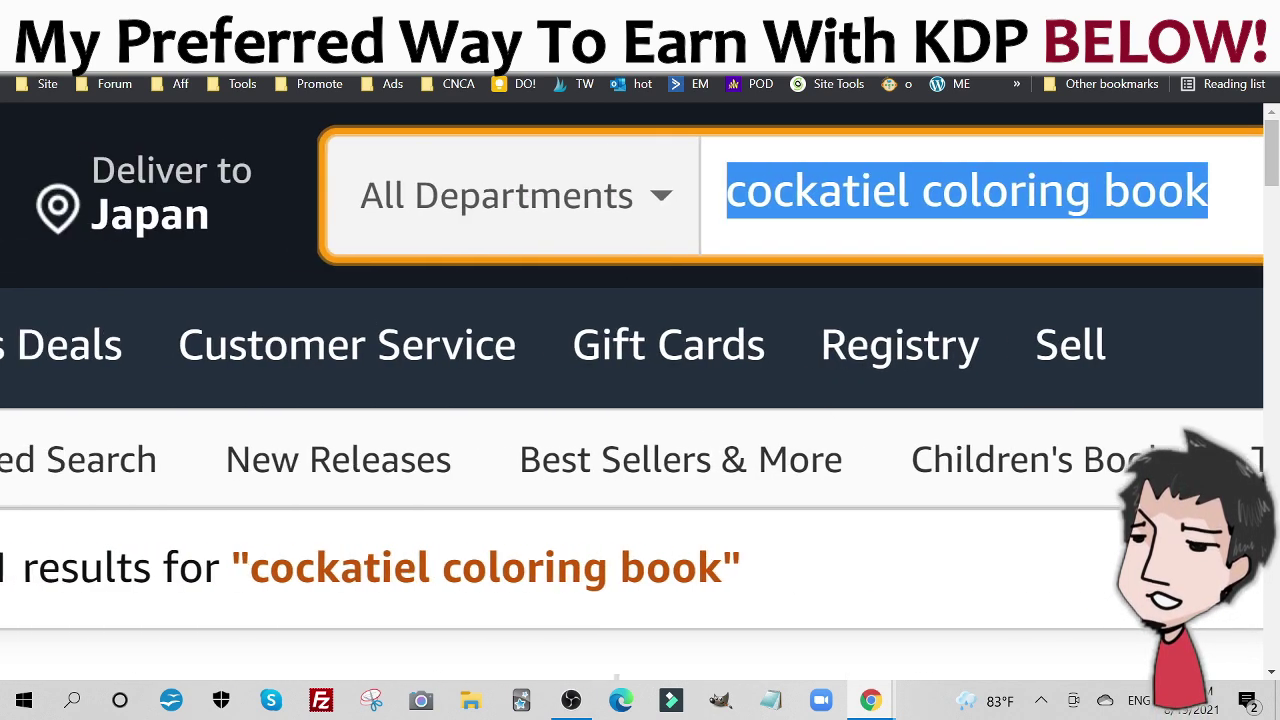
left_click(810, 180)
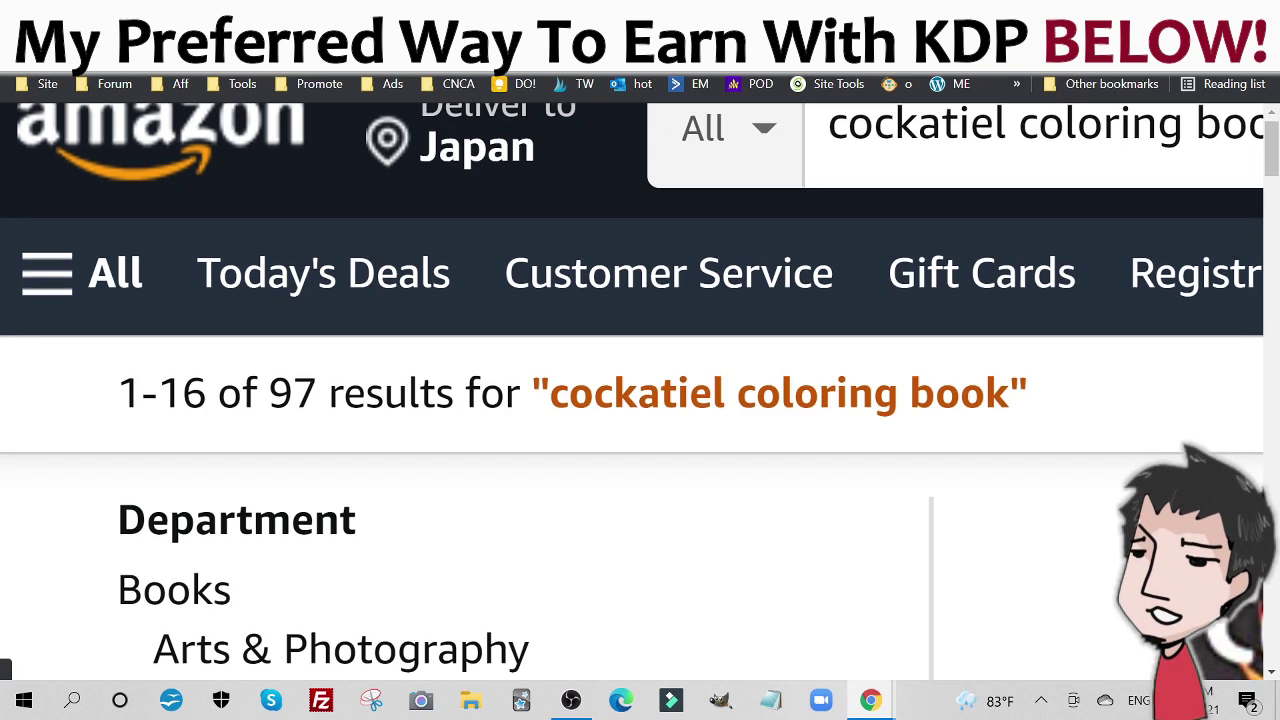
Restrict the Amazon search for "cockatiel coloring book" to the Books department and run it again.
left_click(766, 195)
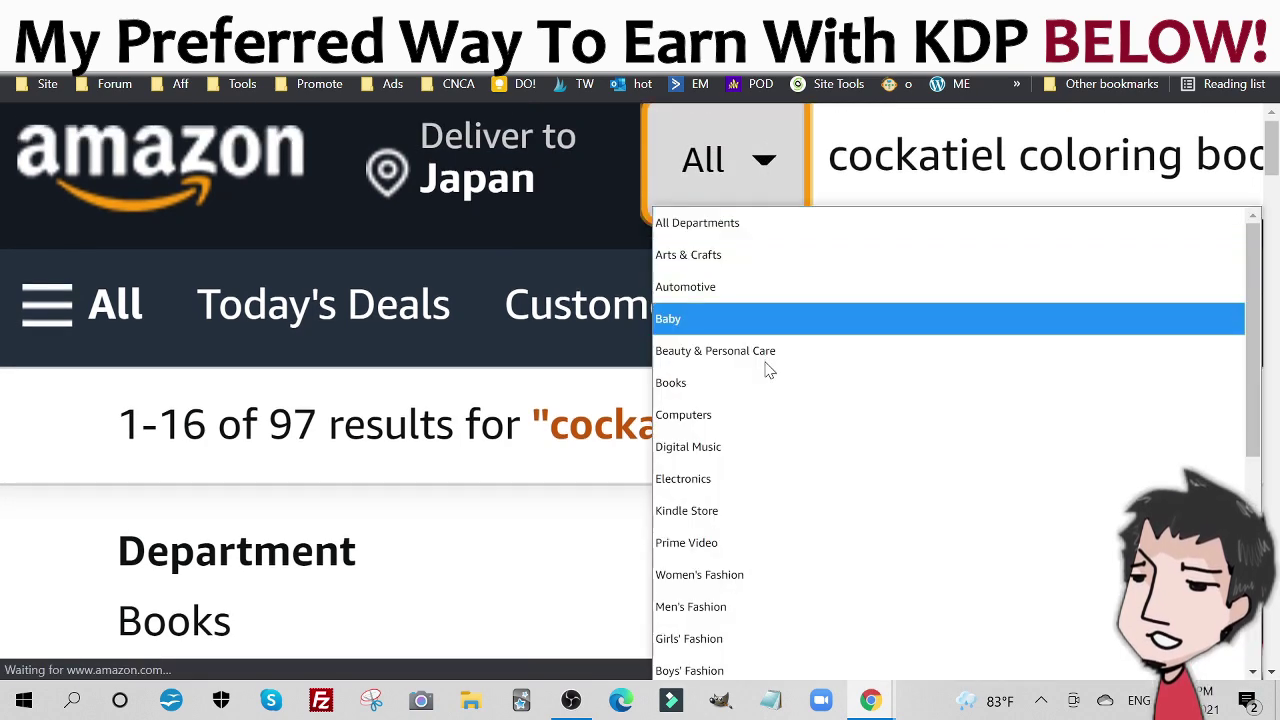
left_click(697, 387)
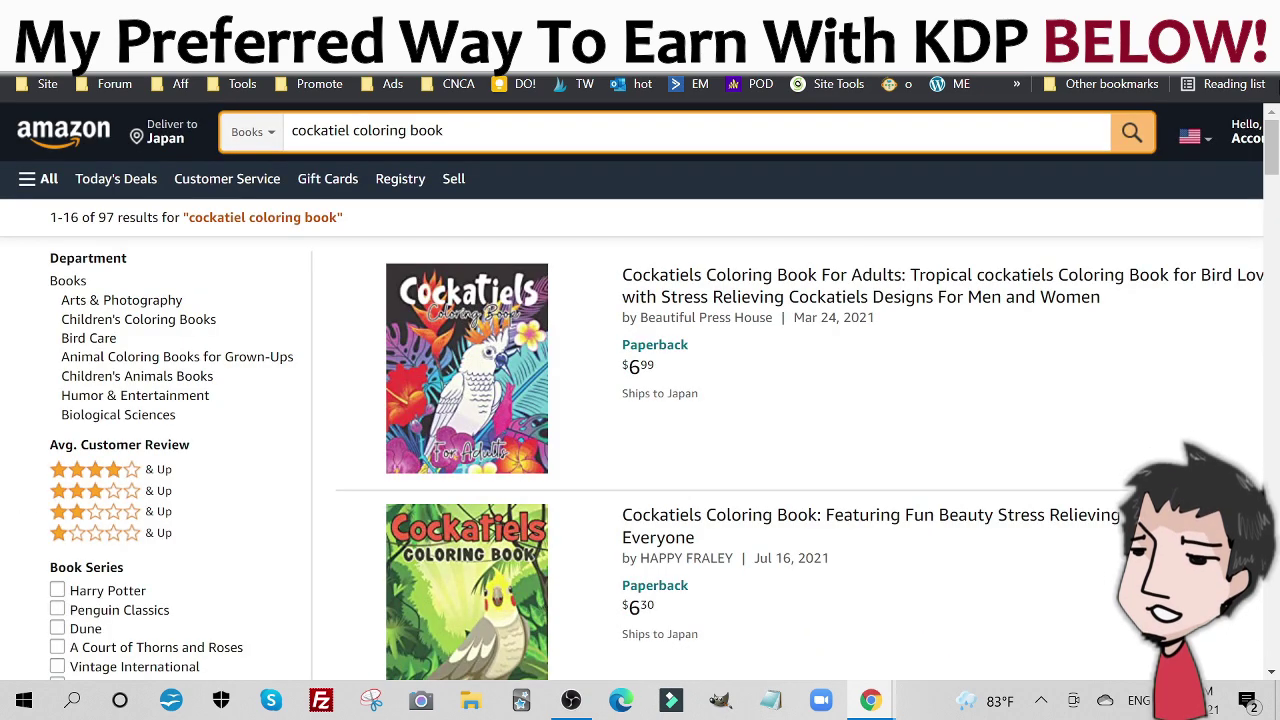
left_click(1130, 138)
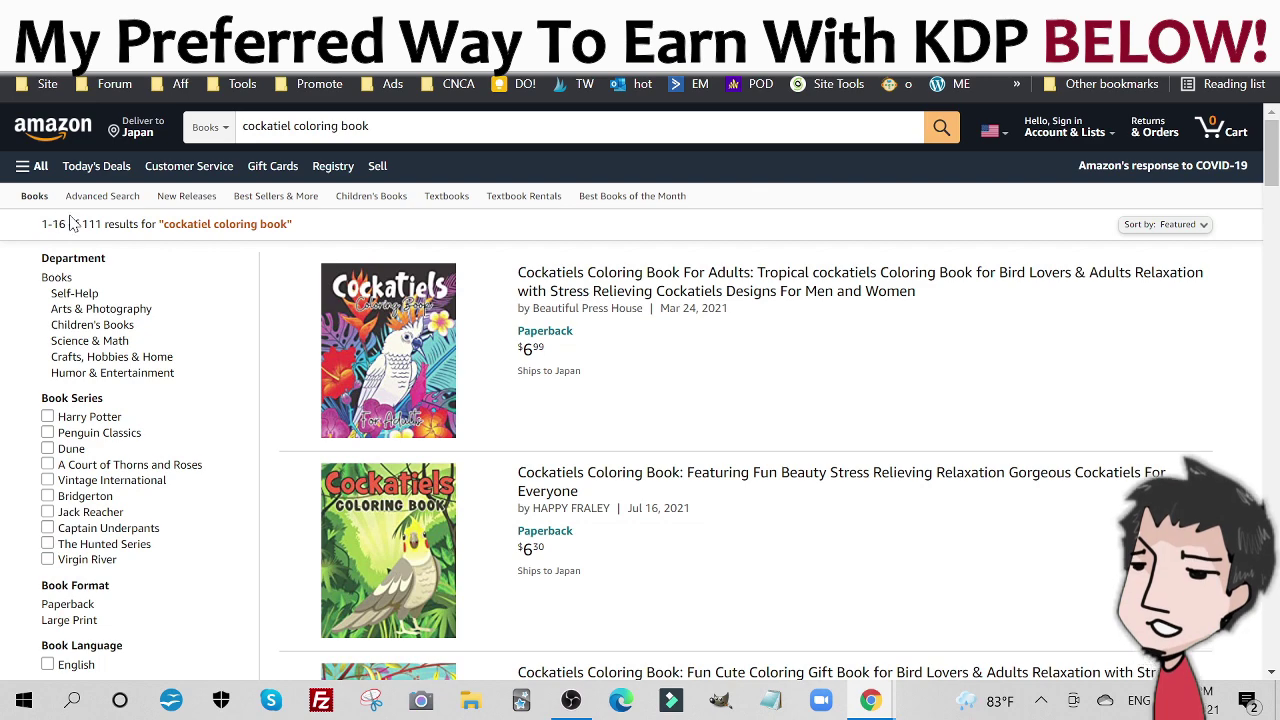
Examine the Books result count for "cockatiel coloring book" and the competing titles, covers, prices and reviews.
scroll(351, 206, "up", 5)
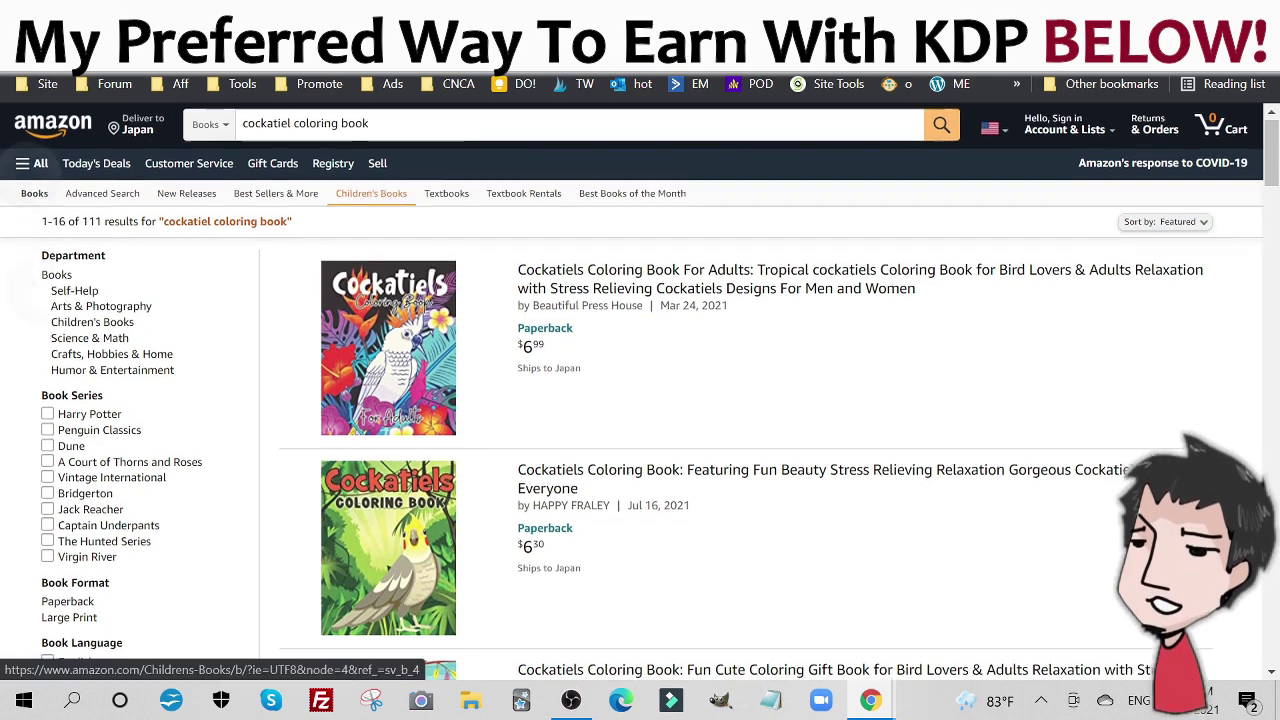
scroll(351, 206, "up", 2)
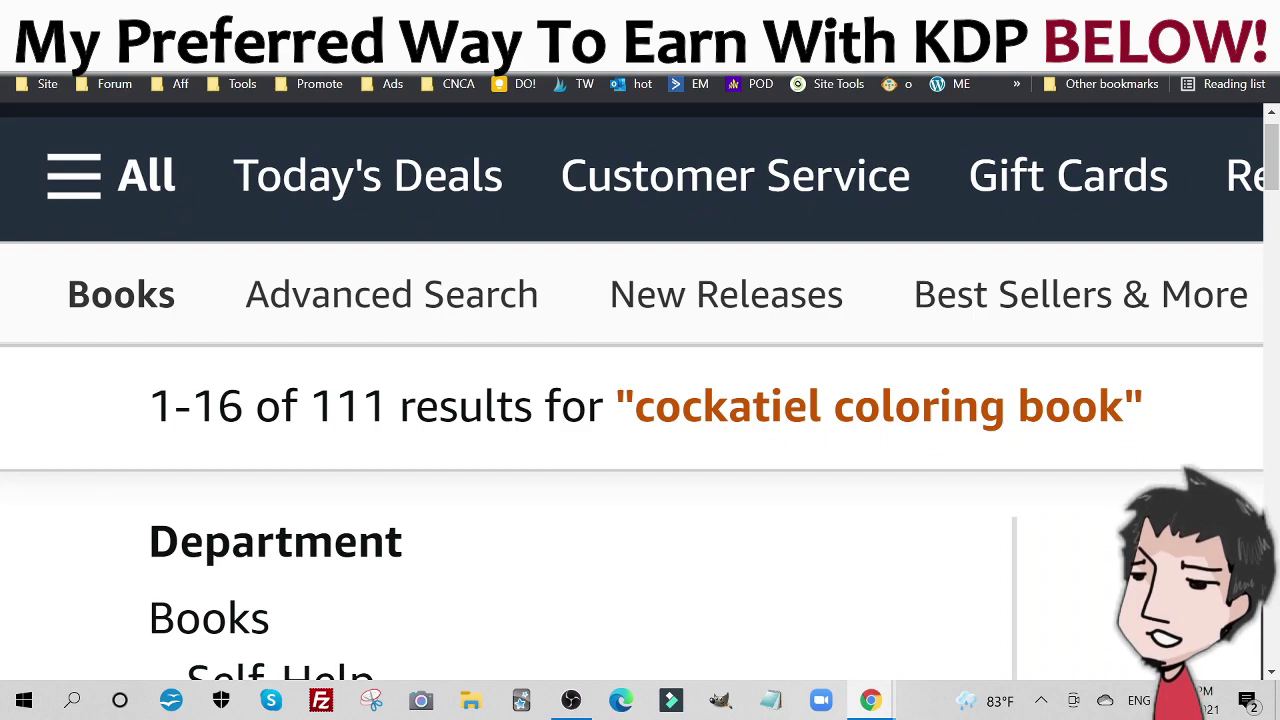
scroll(812, 291, "down", 5)
scroll(812, 291, "down", 2)
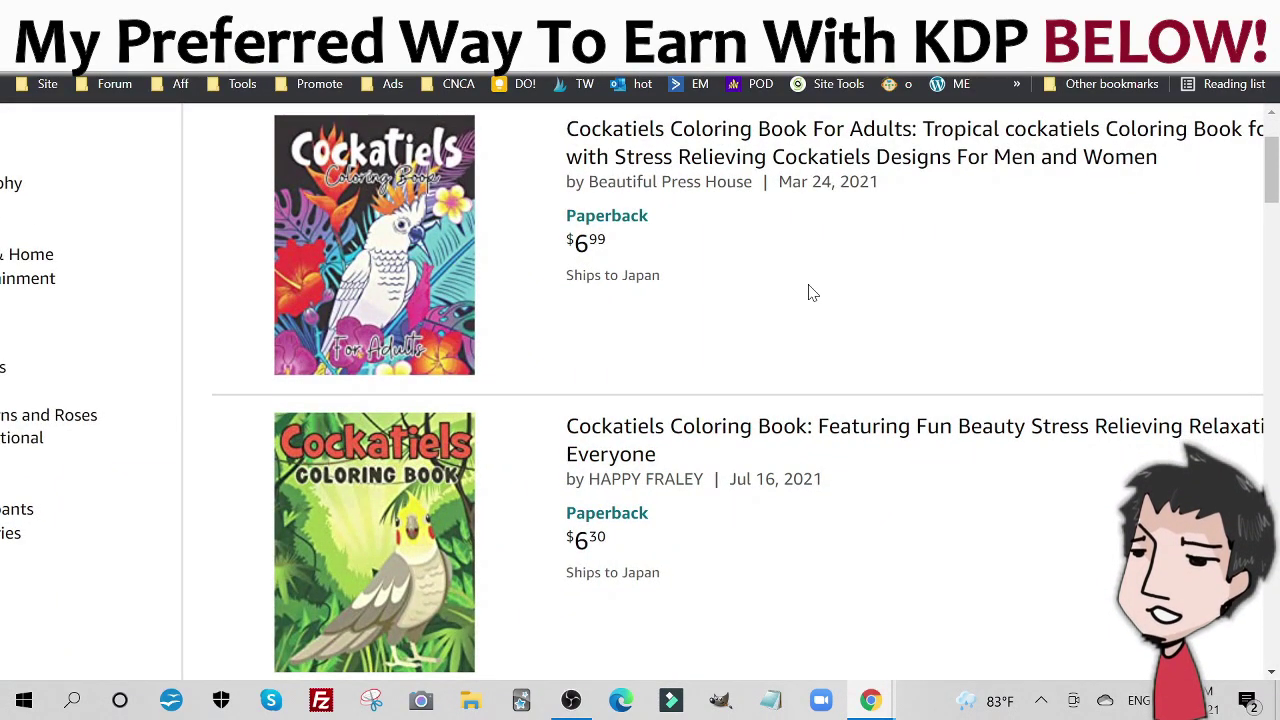
scroll(812, 291, "down", 5)
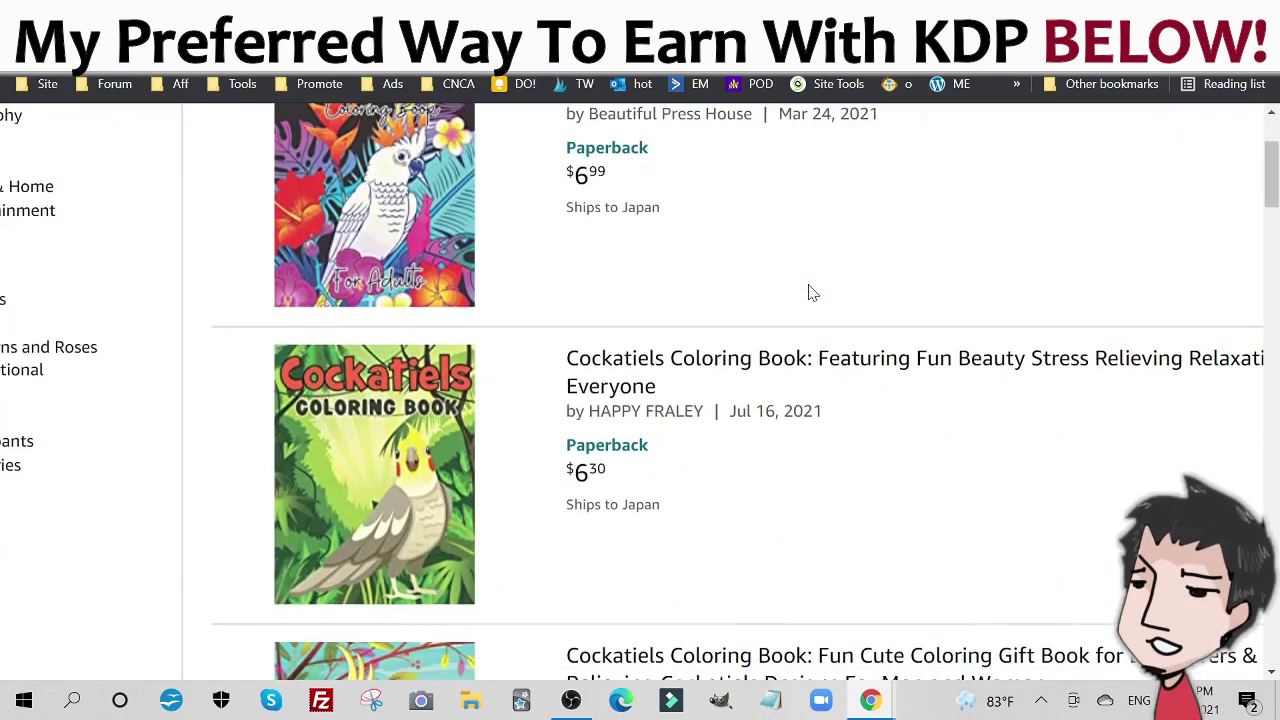
scroll(812, 291, "down", 3)
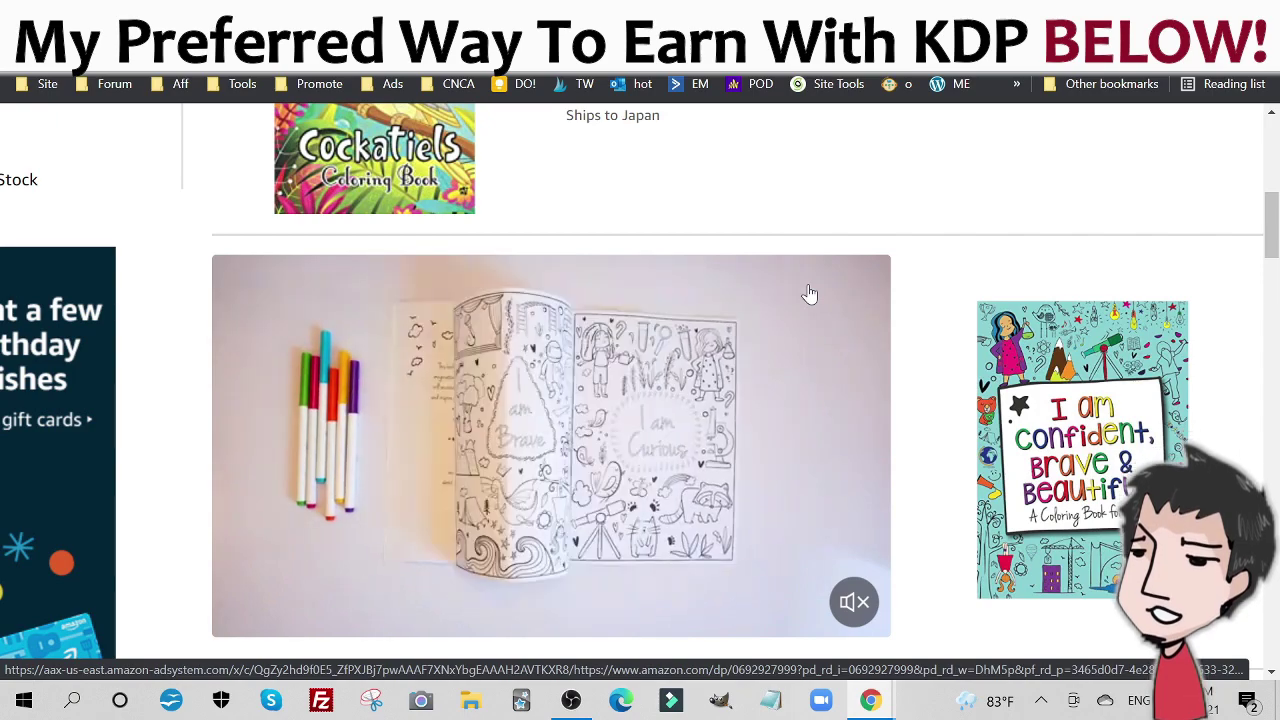
scroll(757, 194, "down", 5)
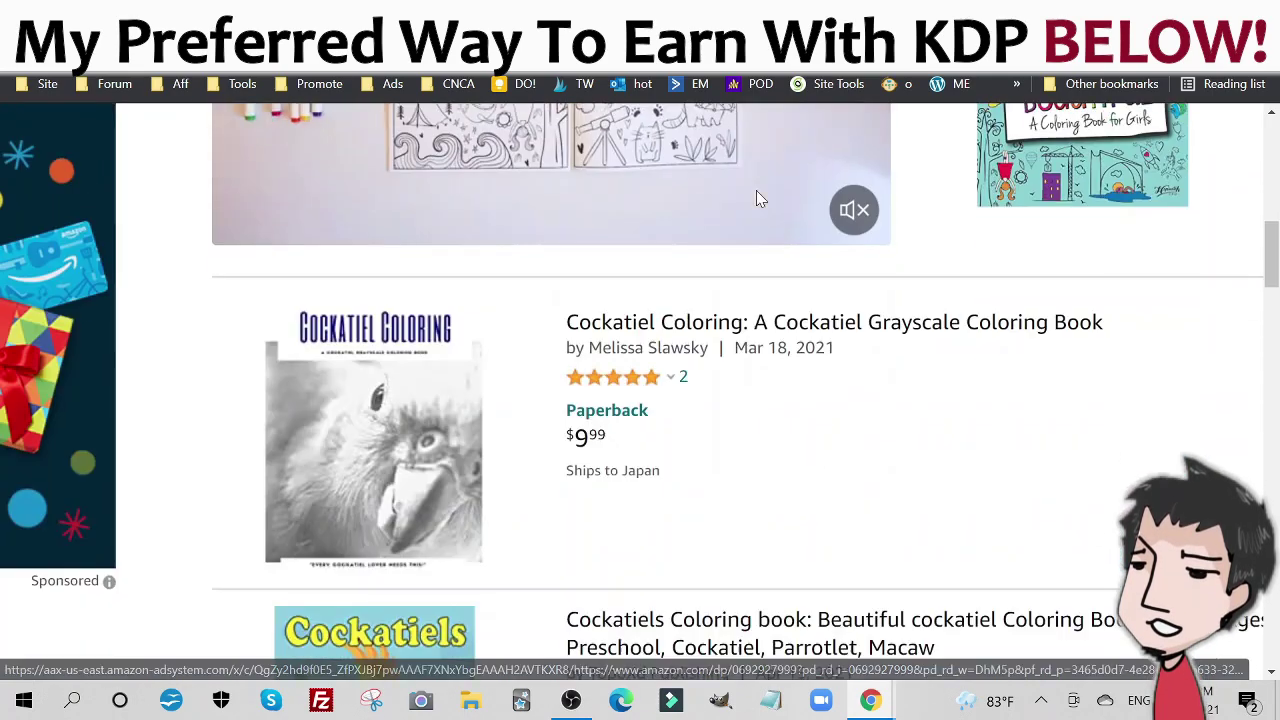
scroll(737, 309, "down", 3)
scroll(733, 363, "up", 10)
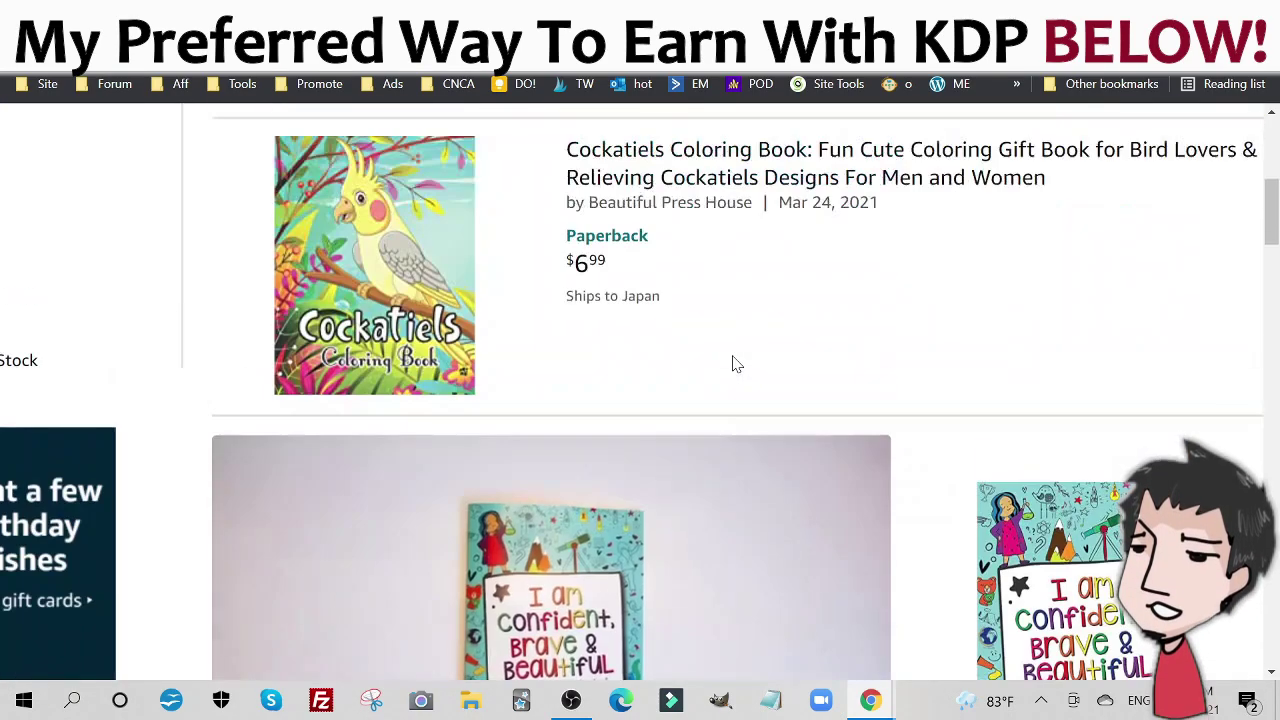
Open the "Cockatiels Coloring Book For Adults" listing and examine its product details, highlighting the Best Sellers Rank and checking the page count.
scroll(737, 363, "up", 1)
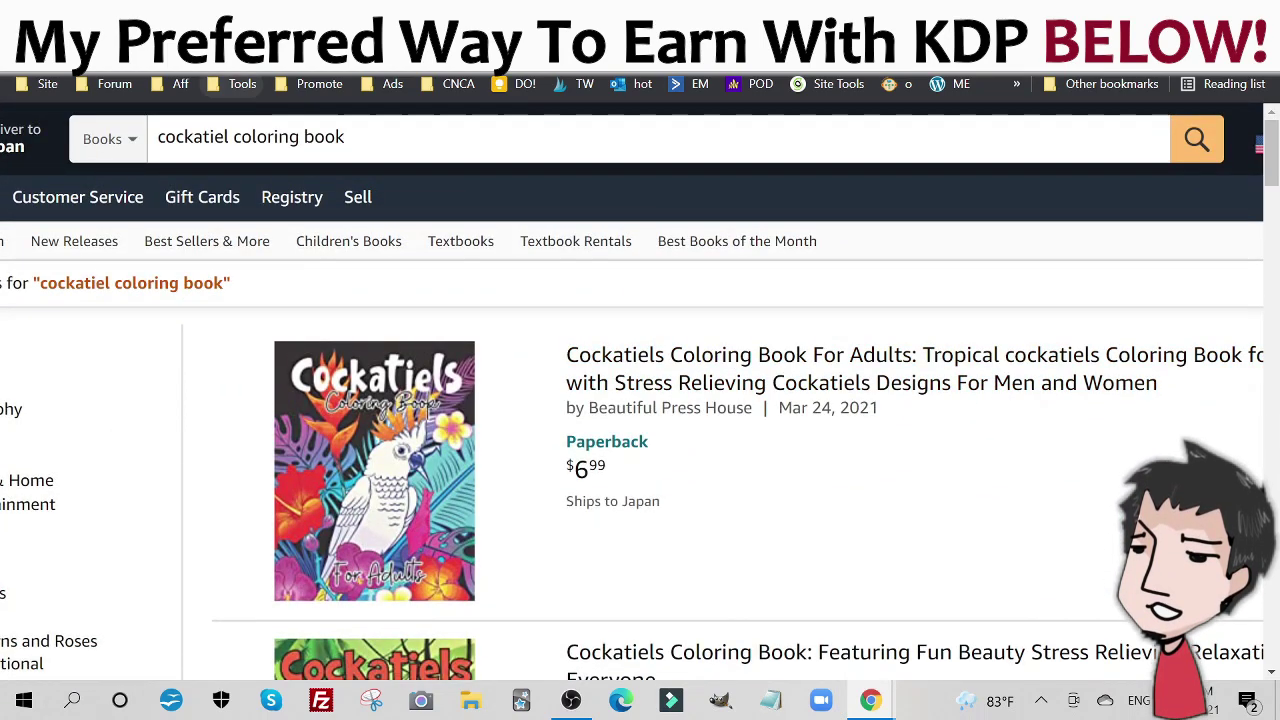
left_click(758, 373)
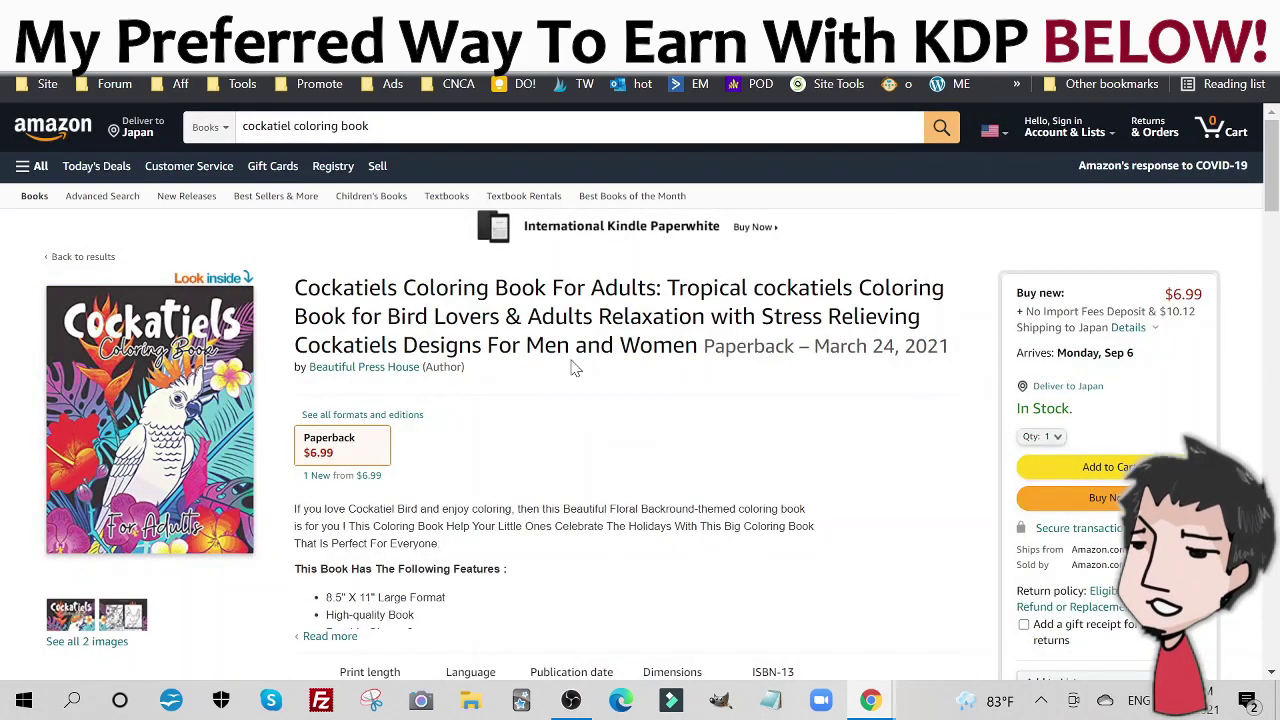
scroll(575, 368, "down", 3)
scroll(575, 368, "up", 3)
scroll(575, 368, "down", 5)
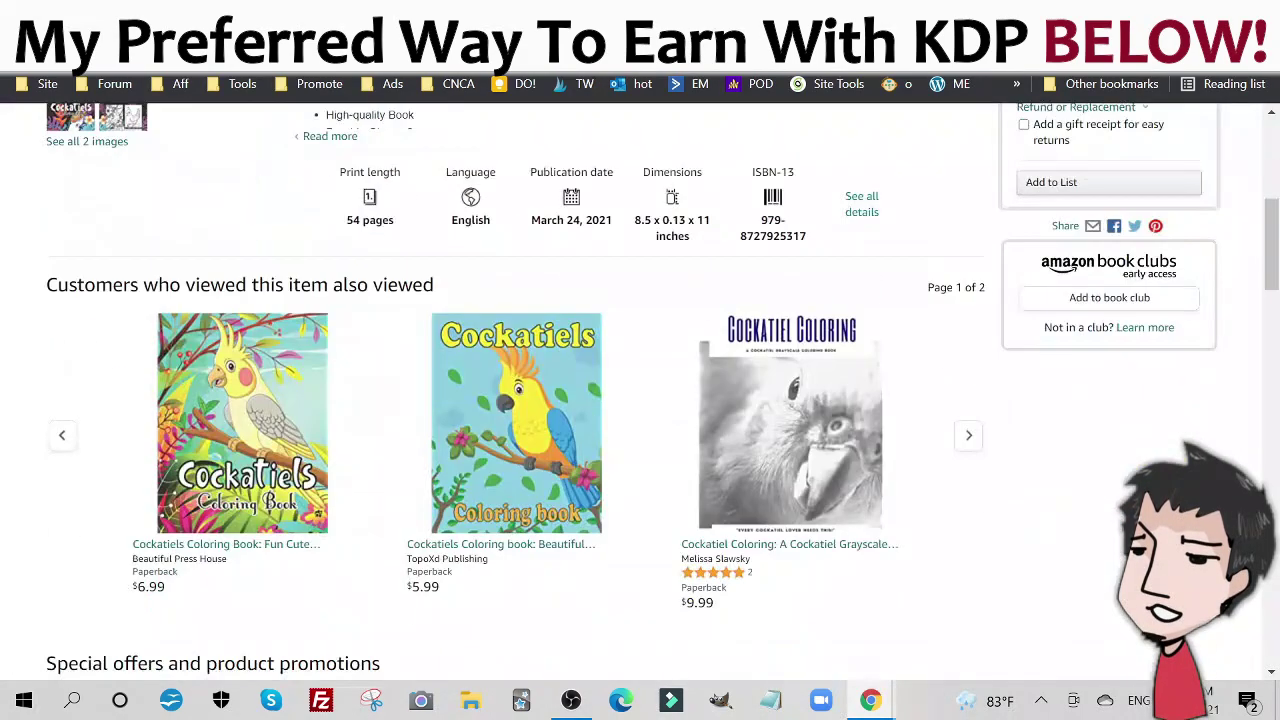
scroll(308, 468, "down", 6)
scroll(308, 468, "up", 2)
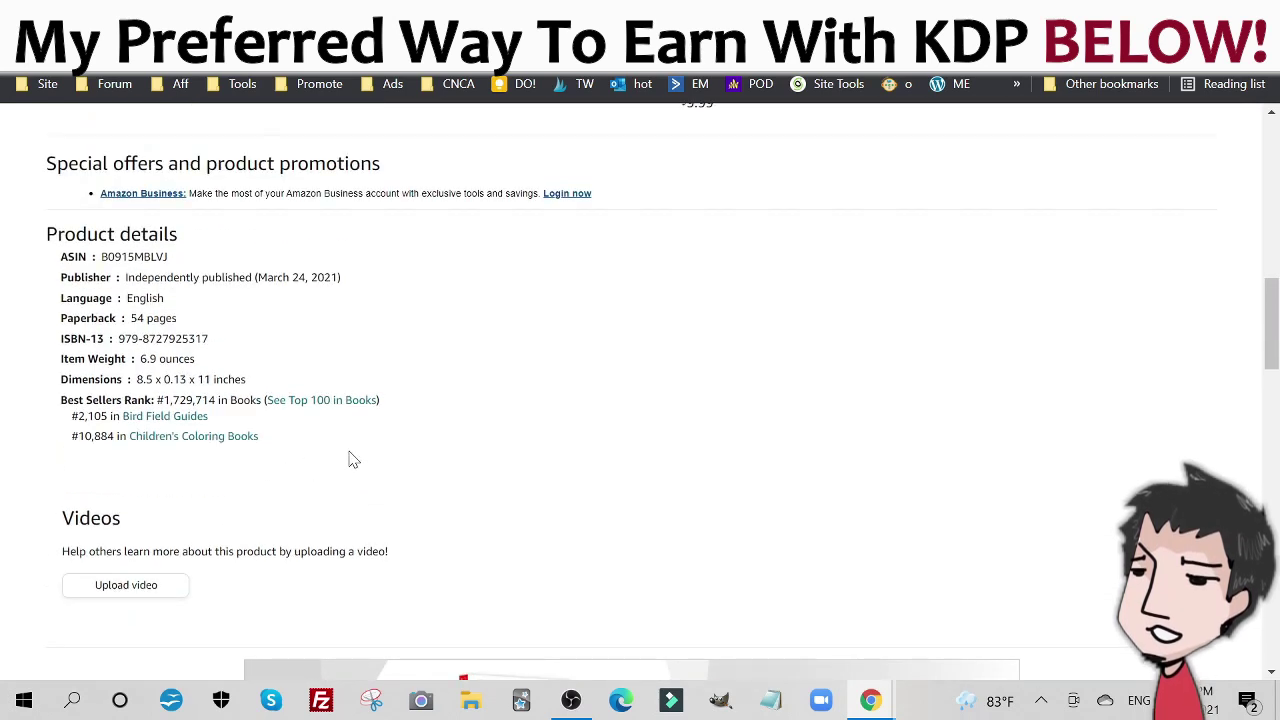
left_click_drag(350, 459, 43, 392)
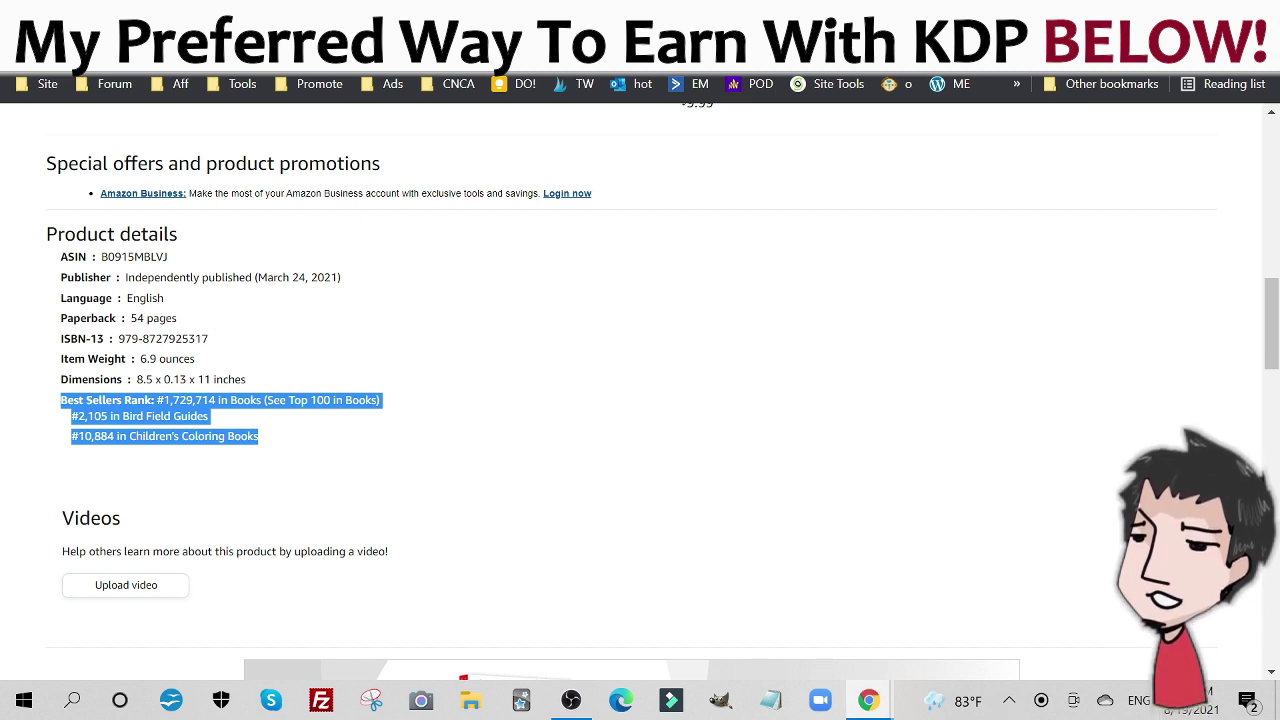
left_click(163, 315)
left_click_drag(131, 318, 186, 325)
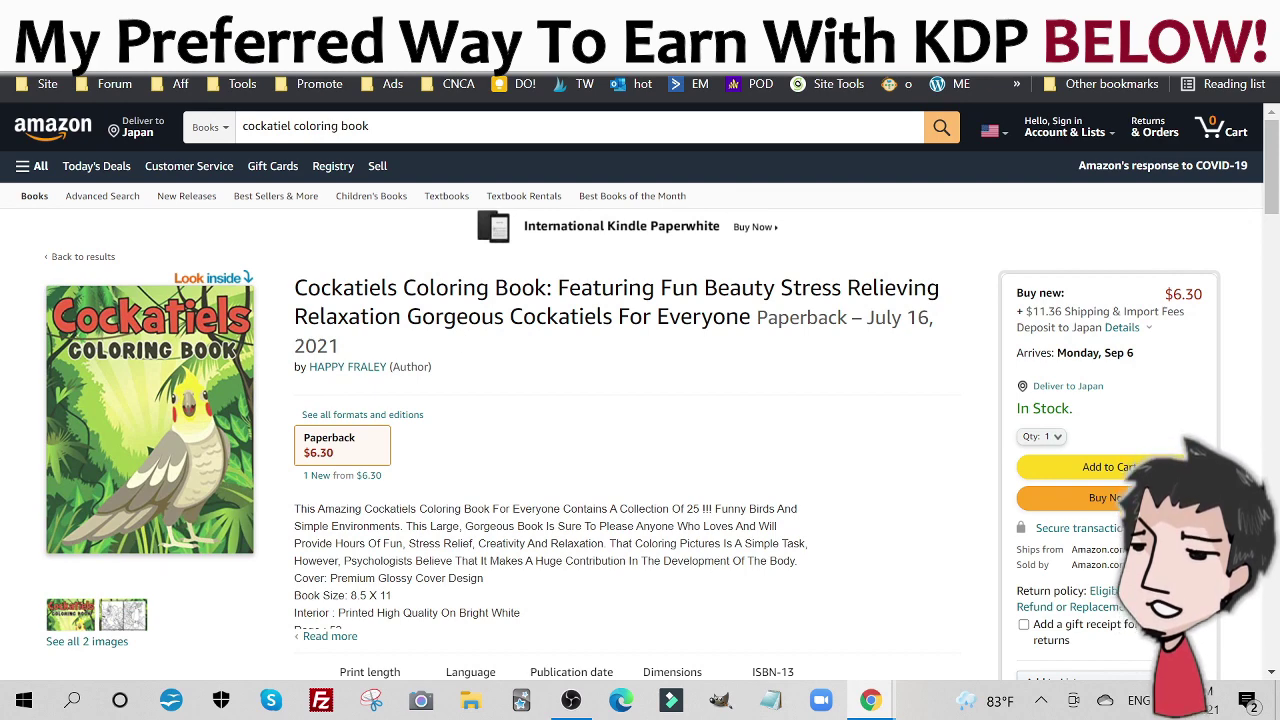
Check the Best Sellers Rank of the "Featuring Fun Beauty Stress Relieving" cockatiel listing and look over the "Fun Cute Coloring Gift Book" listing.
scroll(605, 304, "down", 10)
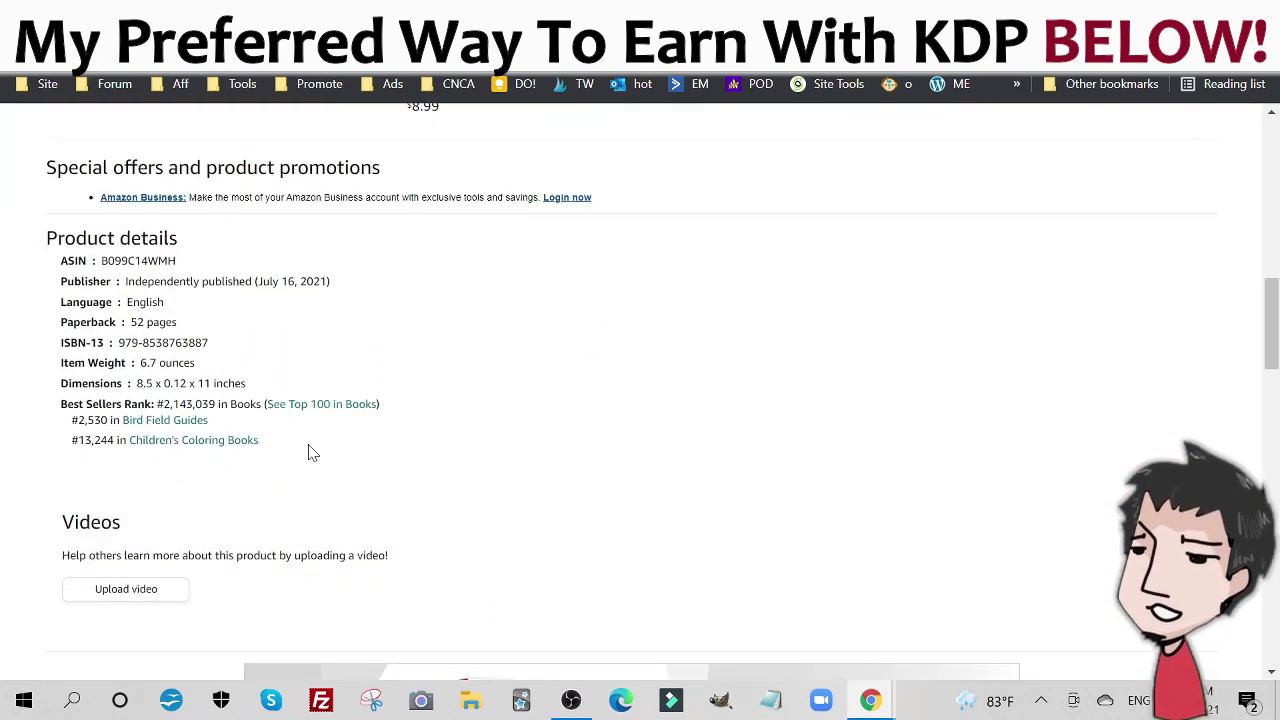
left_click_drag(280, 452, 47, 416)
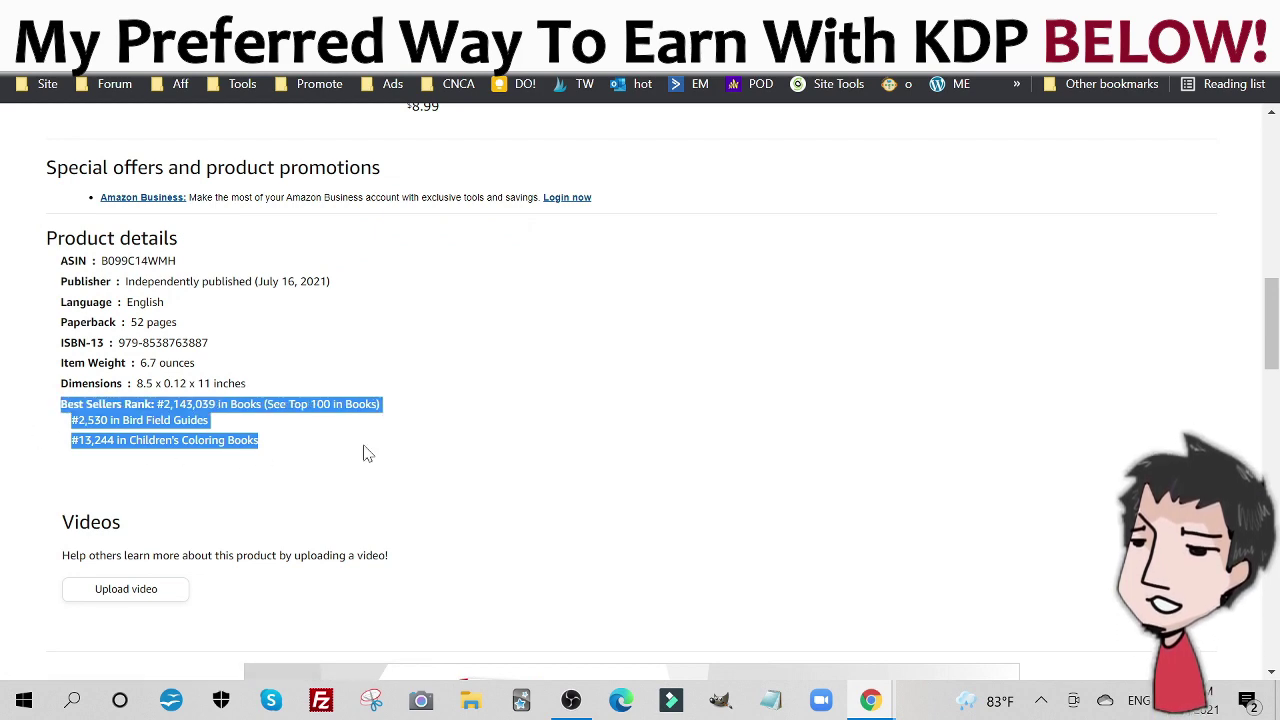
scroll(343, 441, "up", 5)
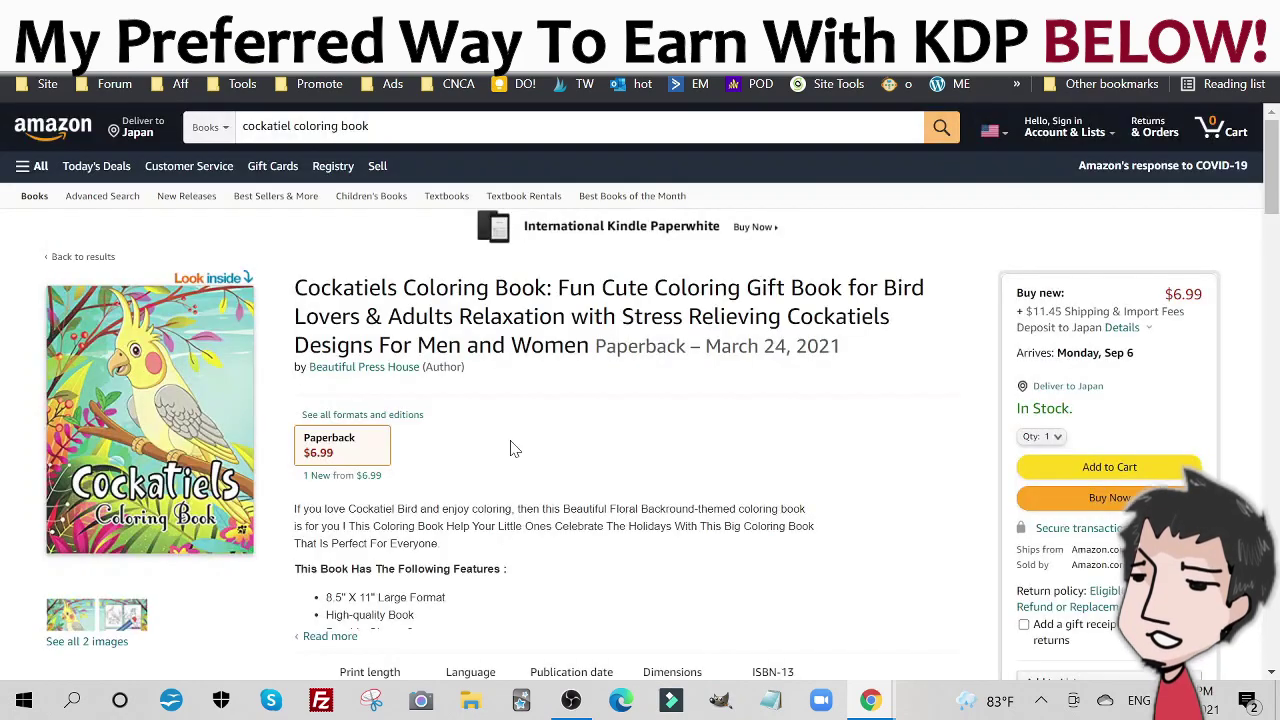
scroll(512, 448, "down", 6)
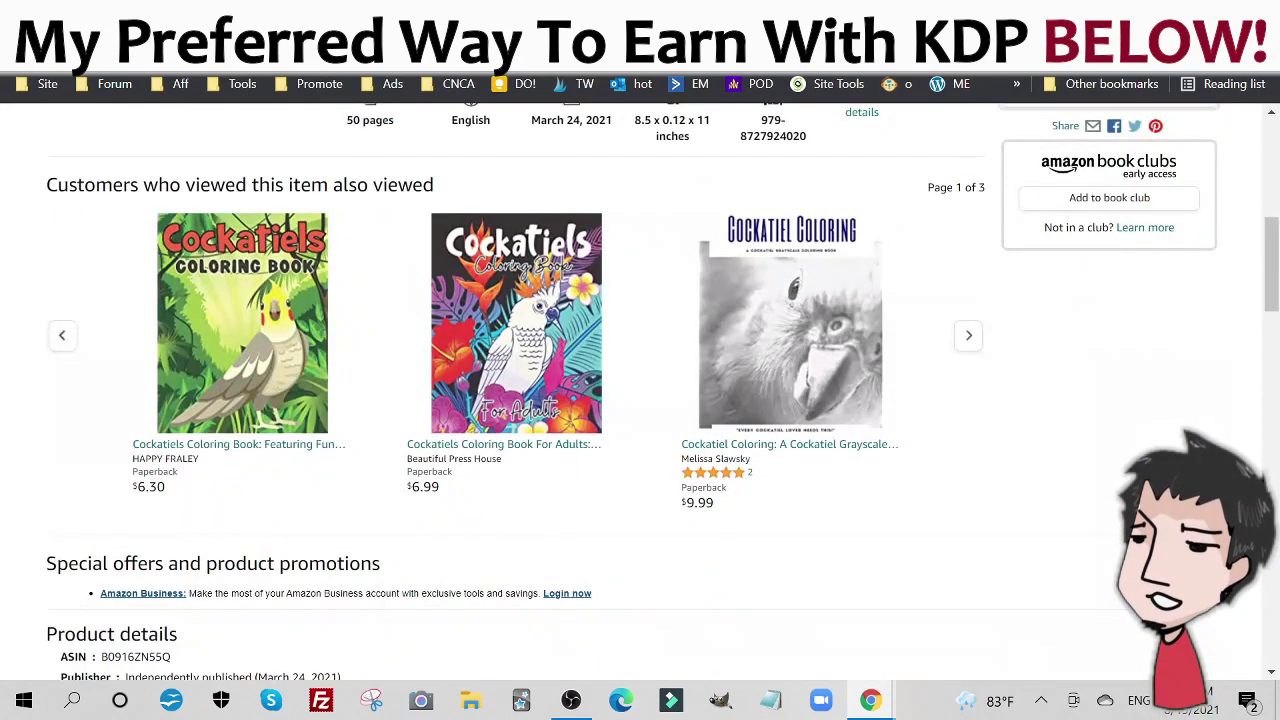
scroll(512, 400, "down", 3)
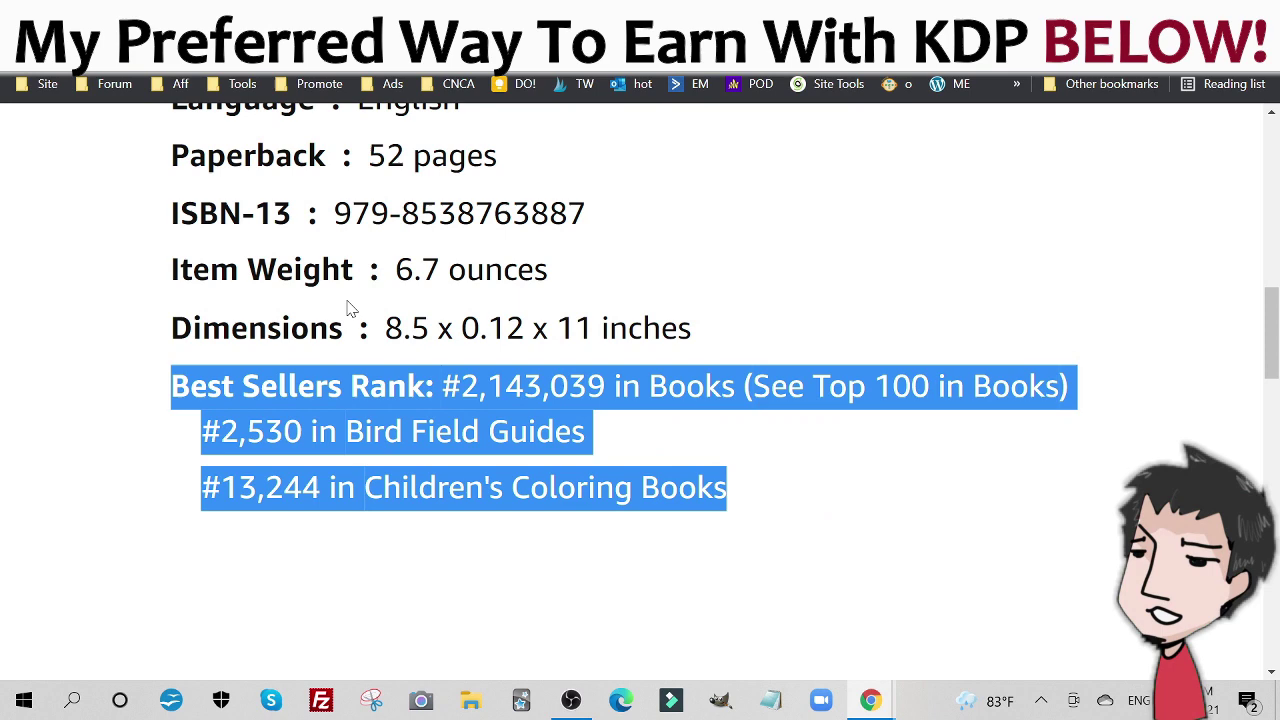
Return to the enlarged details of the "Featuring Fun Beauty Stress Relieving" listing and highlight its publication date beside the Best Sellers Rank.
scroll(360, 340, "up", 2)
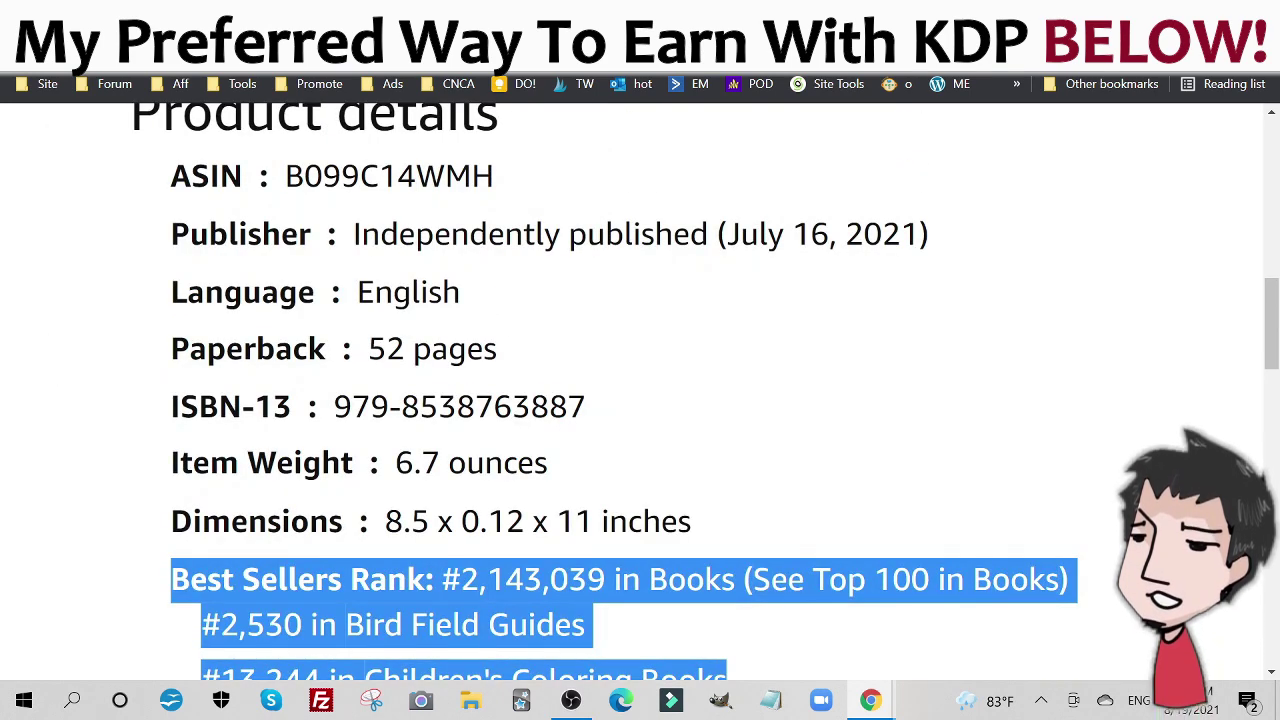
left_click_drag(718, 234, 929, 234)
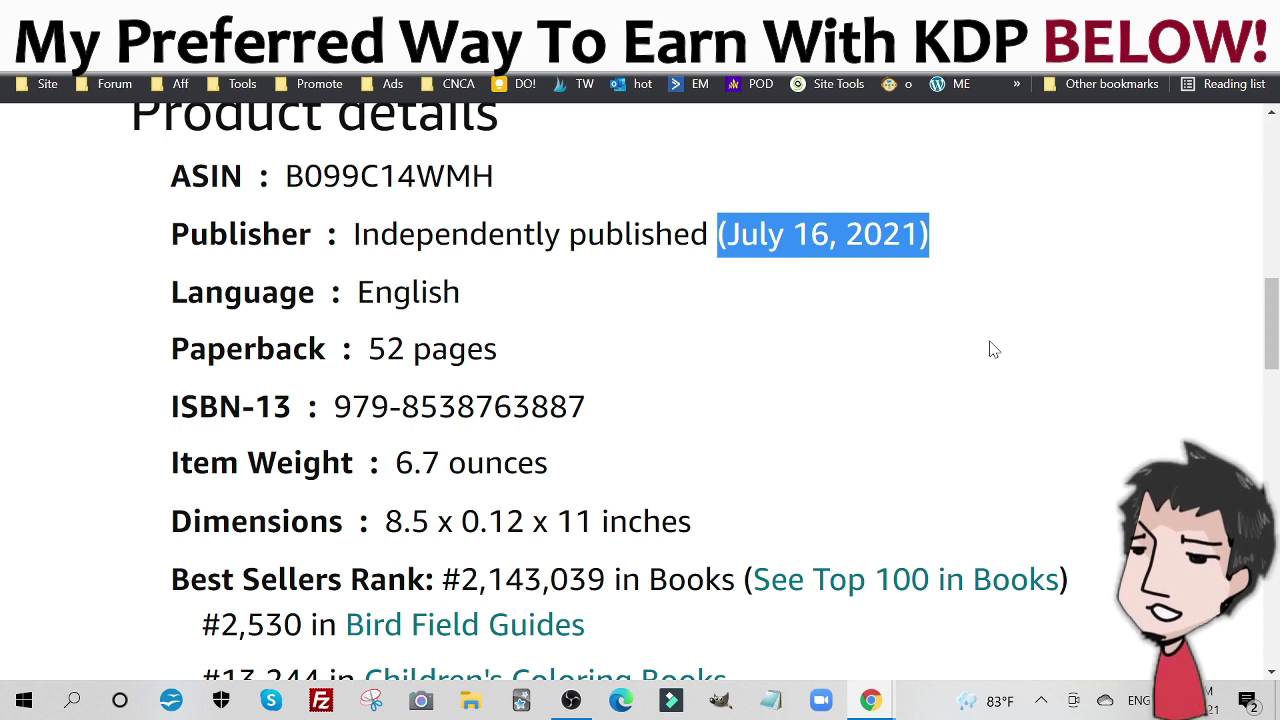
left_click(782, 234)
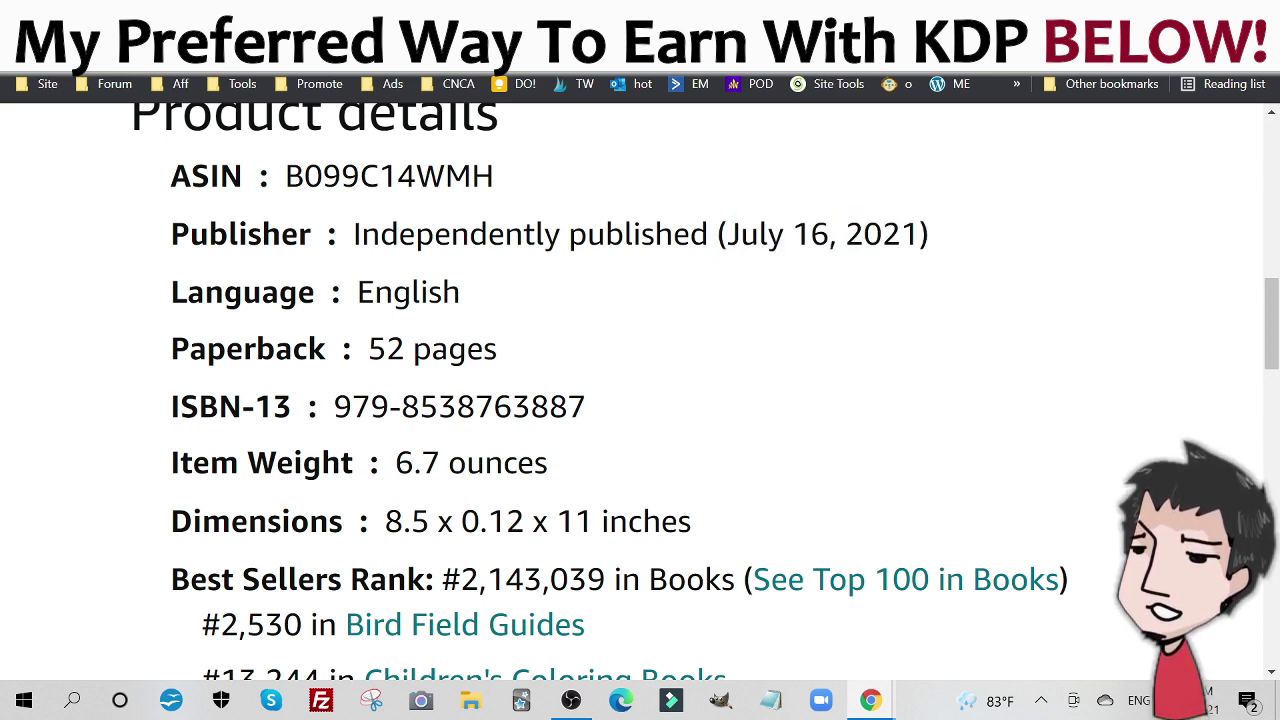
left_click_drag(726, 234, 864, 234)
scroll(557, 309, "down", 2)
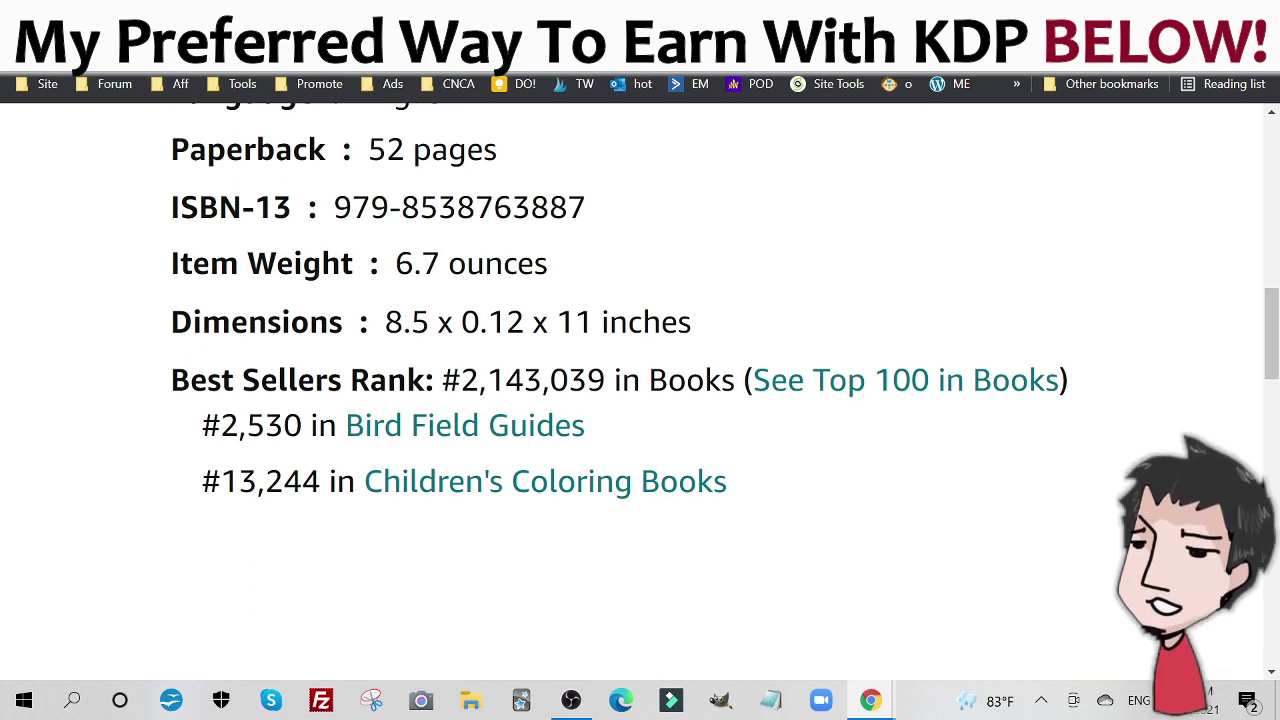
Examine the product details of the "Fun Cute Coloring Gift Book" listing, enlarging the page to read its Best Sellers Rank.
key("ctrl+0")
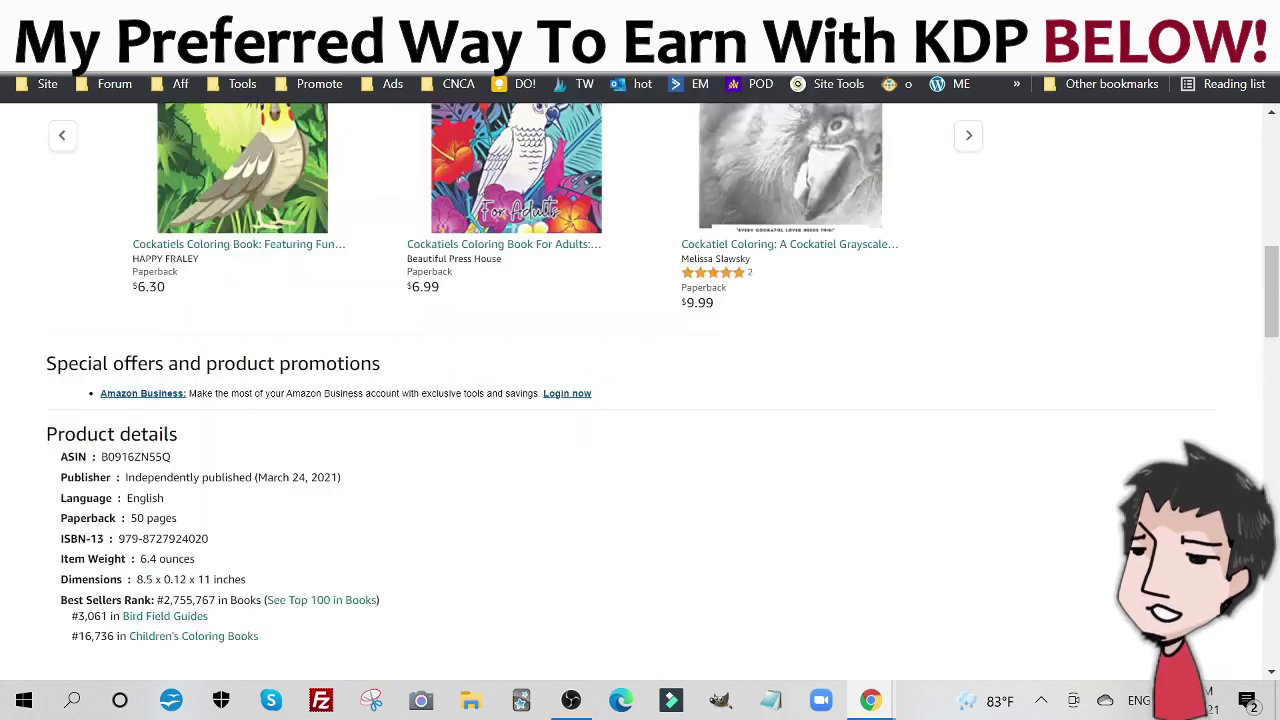
scroll(624, 316, "up", 10)
scroll(624, 316, "down", 12)
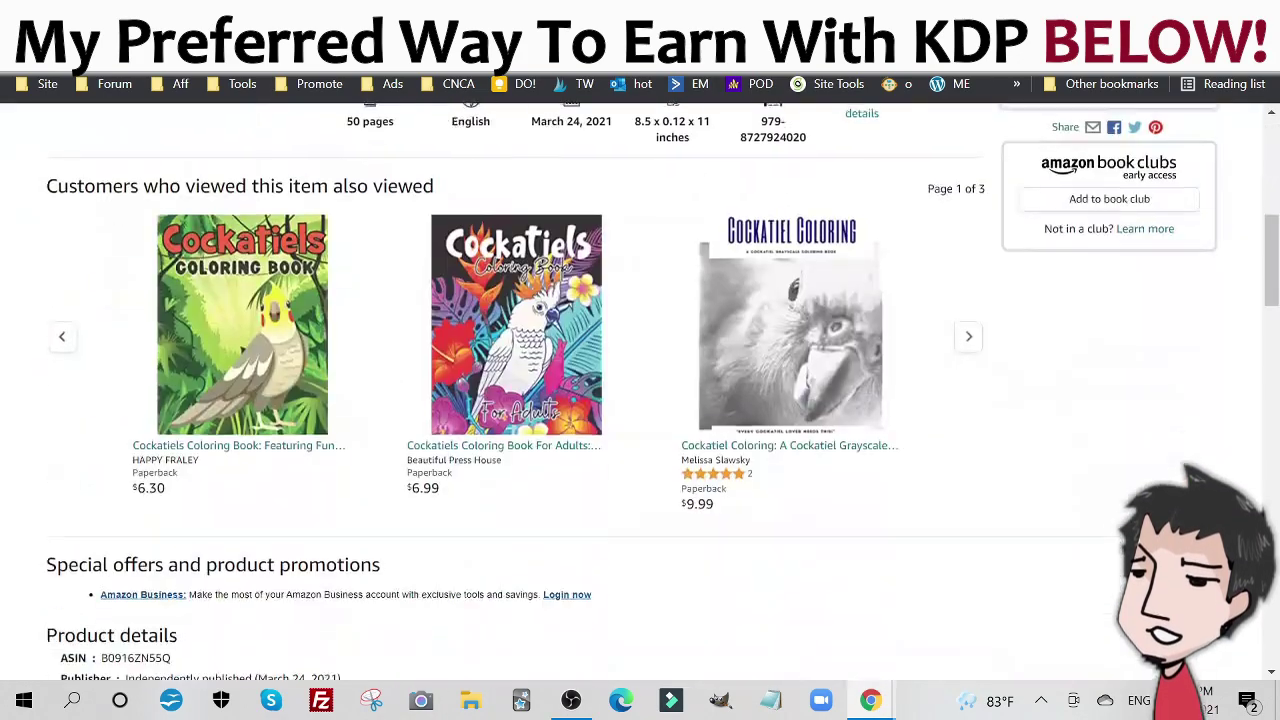
scroll(640, 432, "up", 3)
scroll(642, 417, "down", 3)
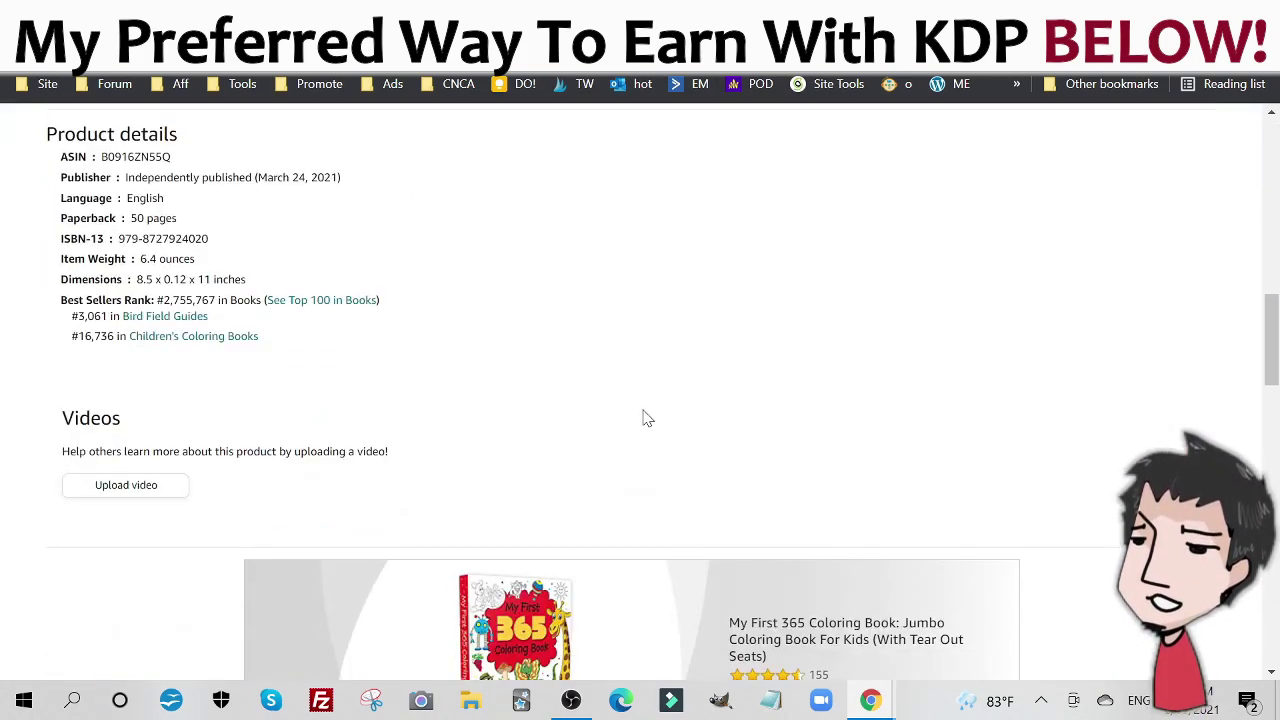
scroll(646, 406, "up", 1)
key("ctrl+plus")
key("ctrl+plus")
key("ctrl+plus")
key("ctrl+plus")
key("ctrl+plus")
key("ctrl+plus")
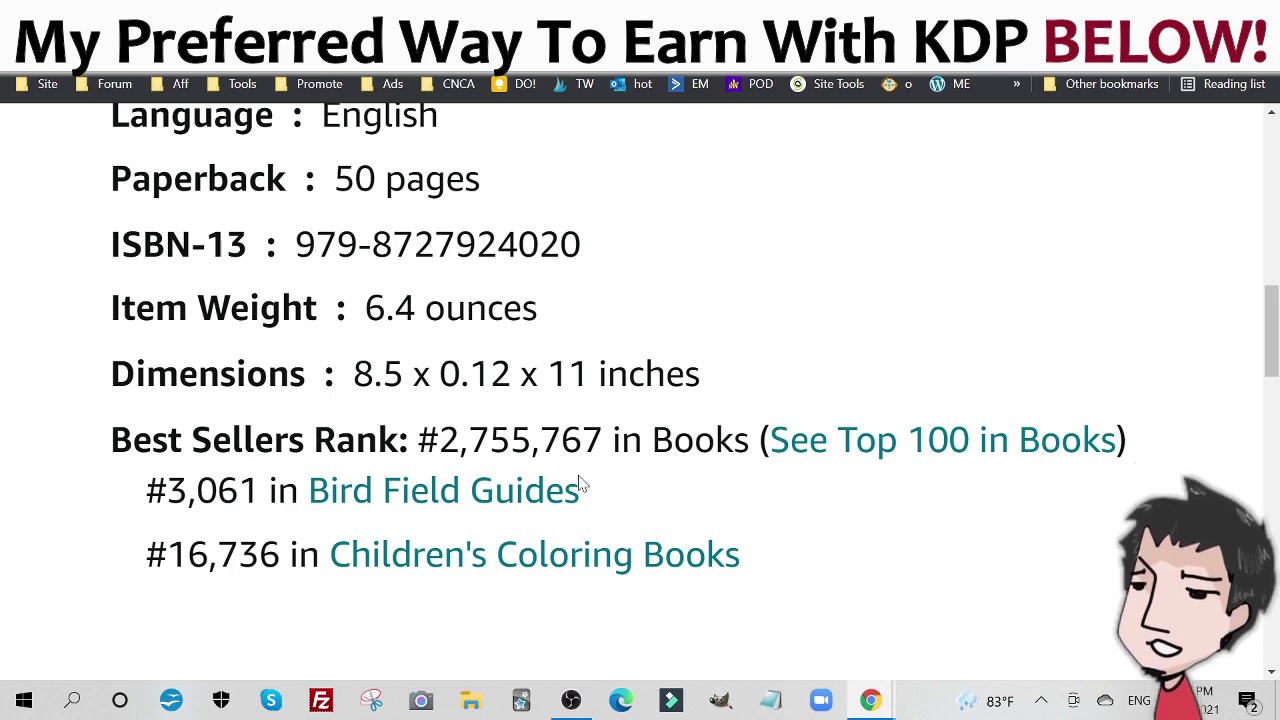
key("ctrl+0")
Examine the "Cockatiel Grayscale Coloring Book" listing's ratings, page count and Best Sellers Rank in its product details.
scroll(745, 227, "down", 4)
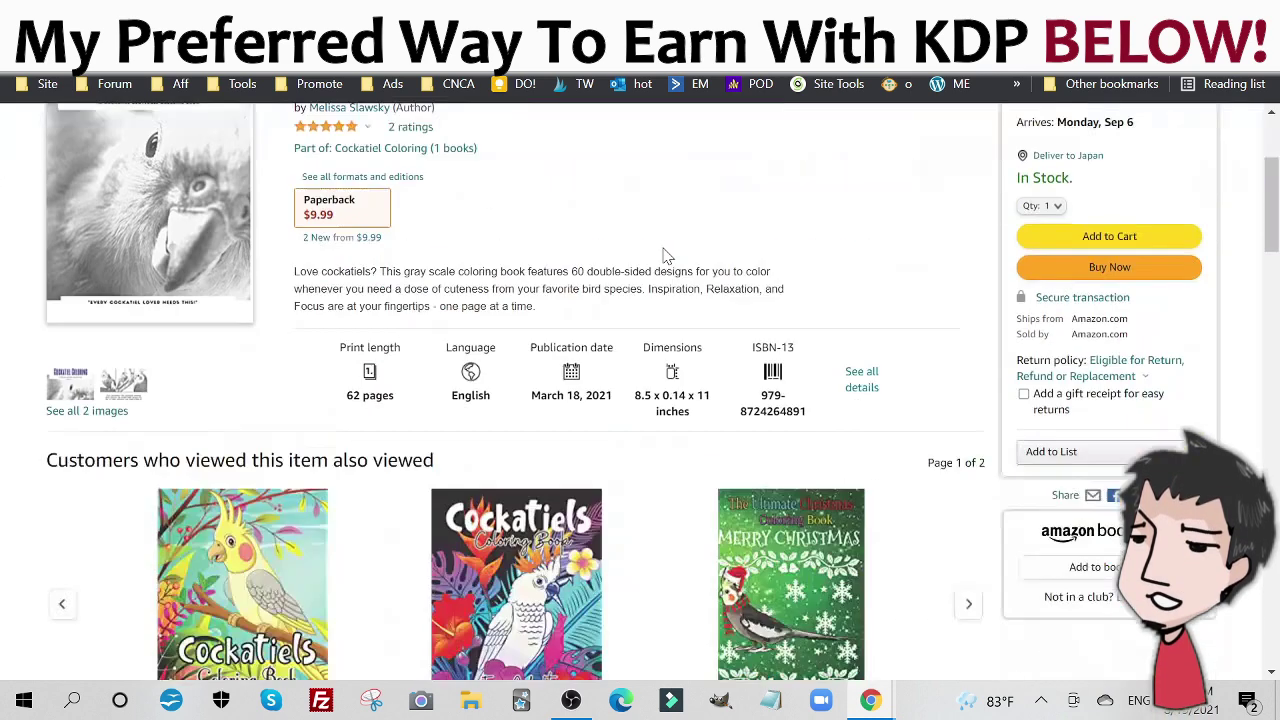
scroll(660, 257, "up", 4)
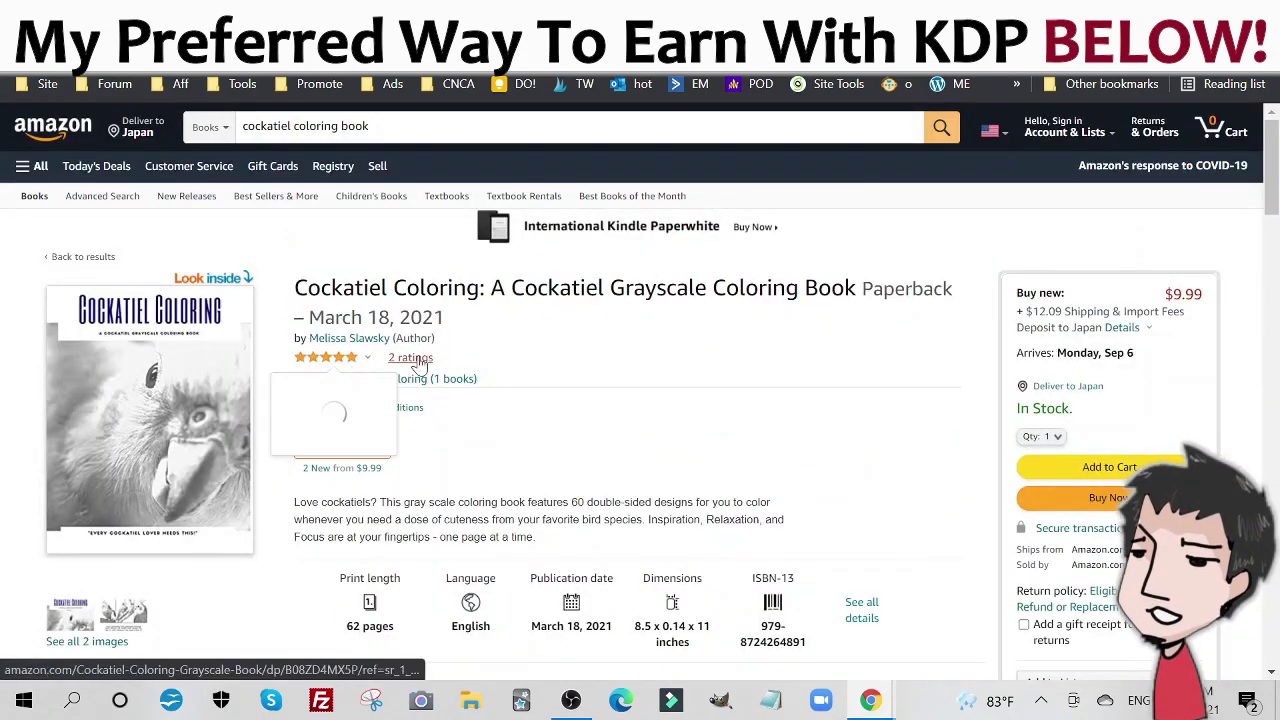
scroll(440, 370, "down", 10)
scroll(330, 385, "up", 3)
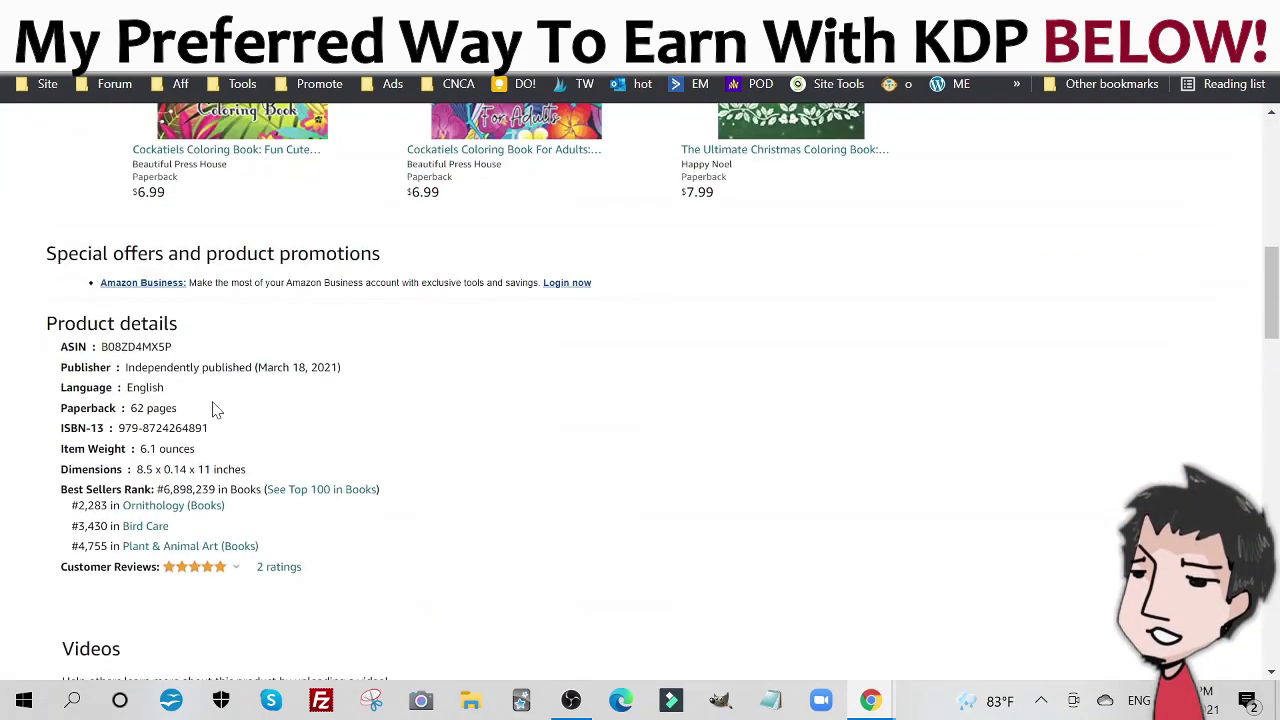
left_click_drag(119, 408, 236, 410)
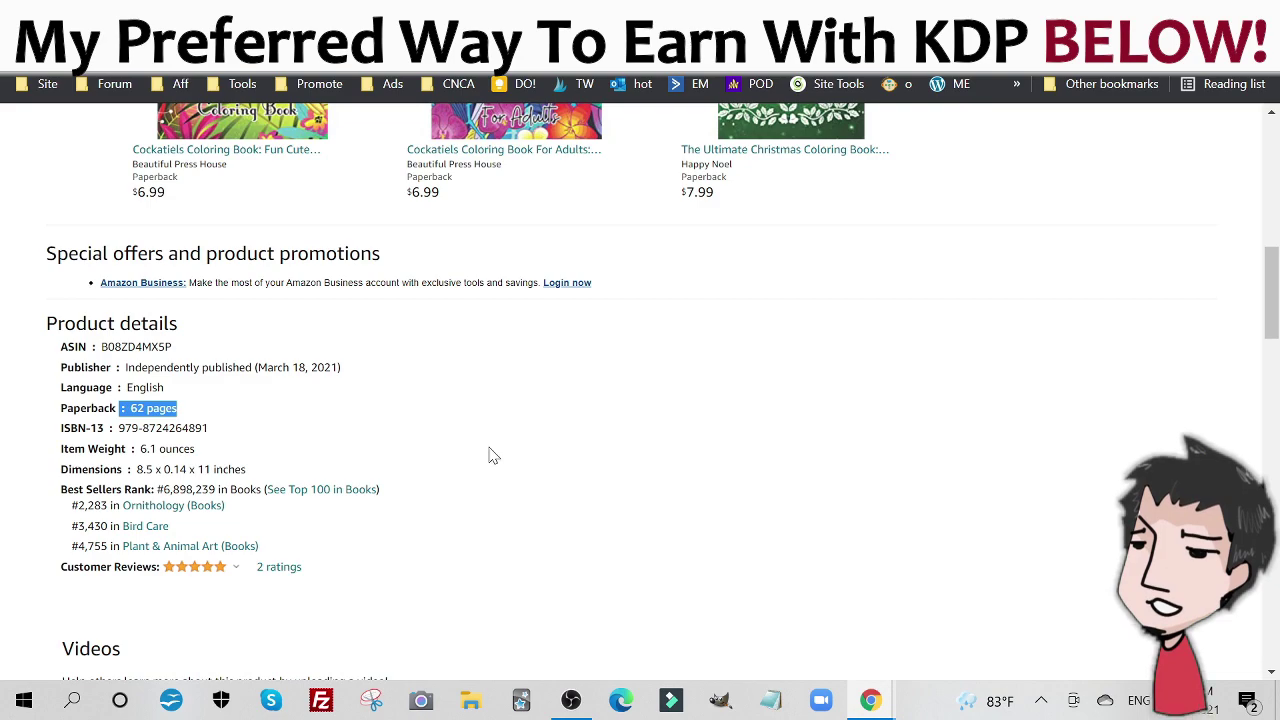
key("ctrl+plus")
key("ctrl+plus")
key("ctrl+plus")
key("ctrl+plus")
key("ctrl+plus")
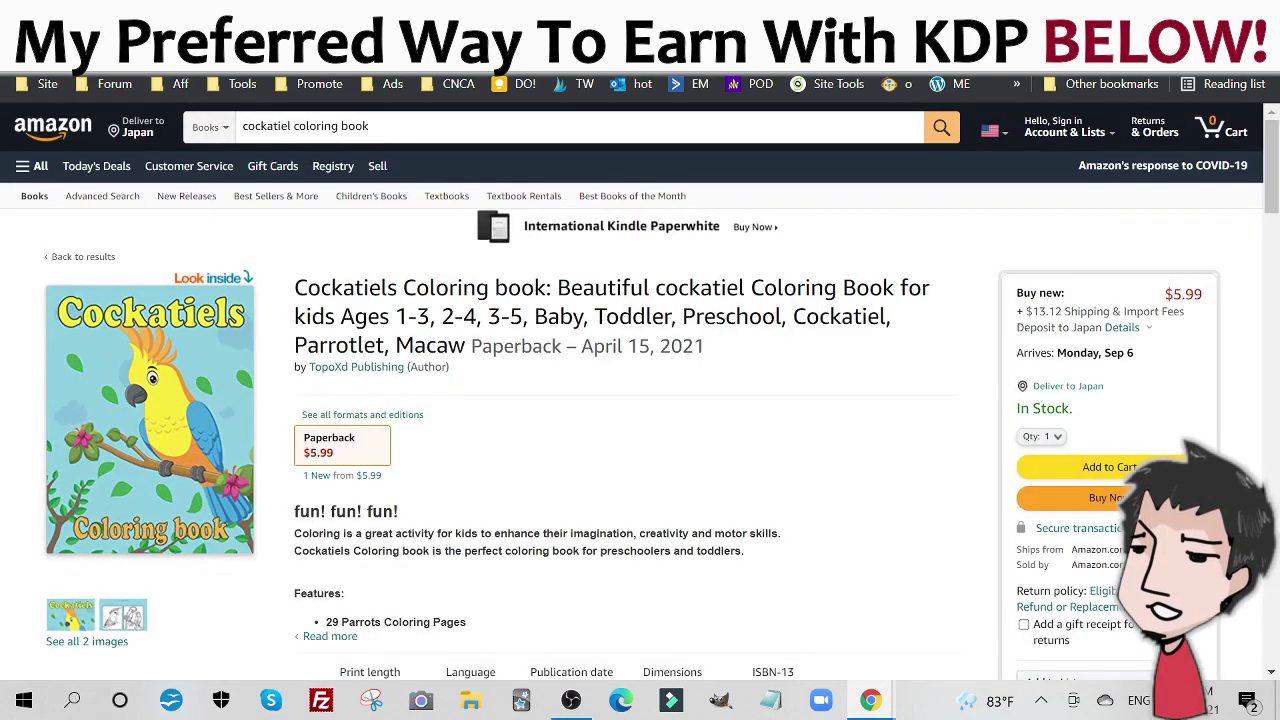
Examine the enlarged product details of the TopoXd Publishing cockatiel book for kids, checking page count, publication date and Best Sellers Rank.
scroll(543, 309, "down", 10)
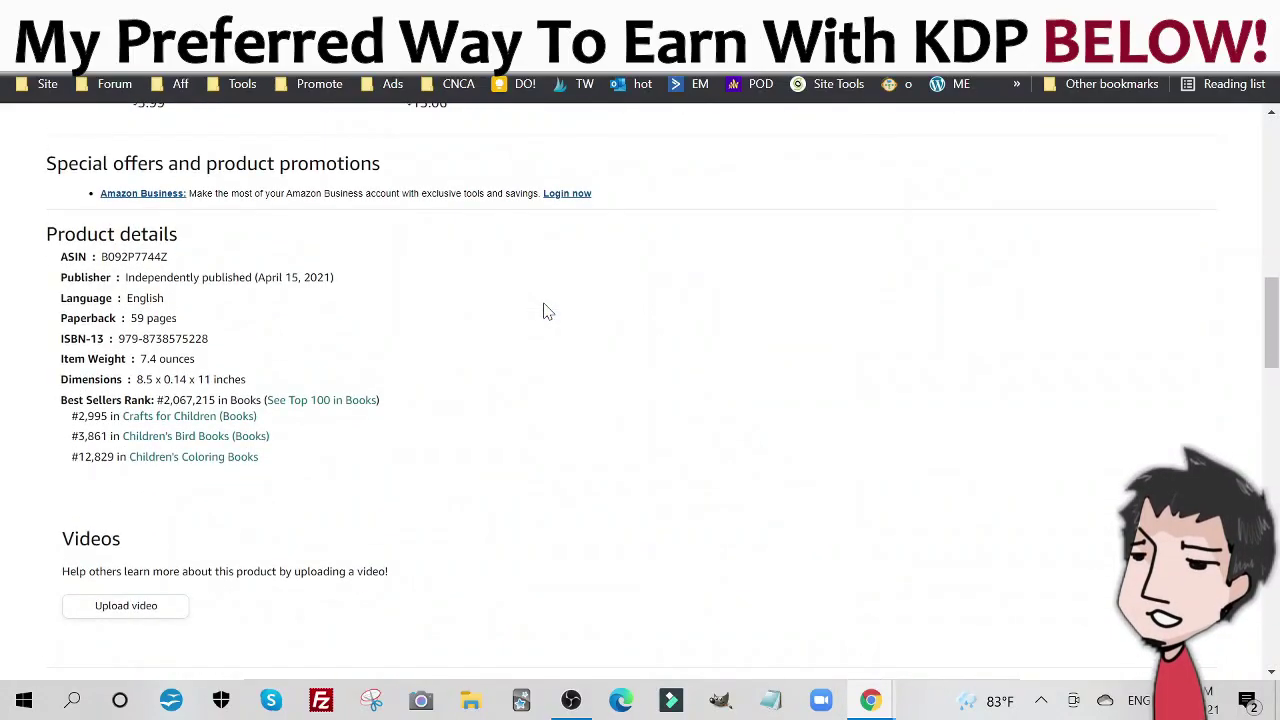
key("ctrl+plus")
key("ctrl+plus")
key("ctrl+plus")
key("ctrl+plus")
key("ctrl+plus")
key("ctrl+plus")
key("ctrl+plus")
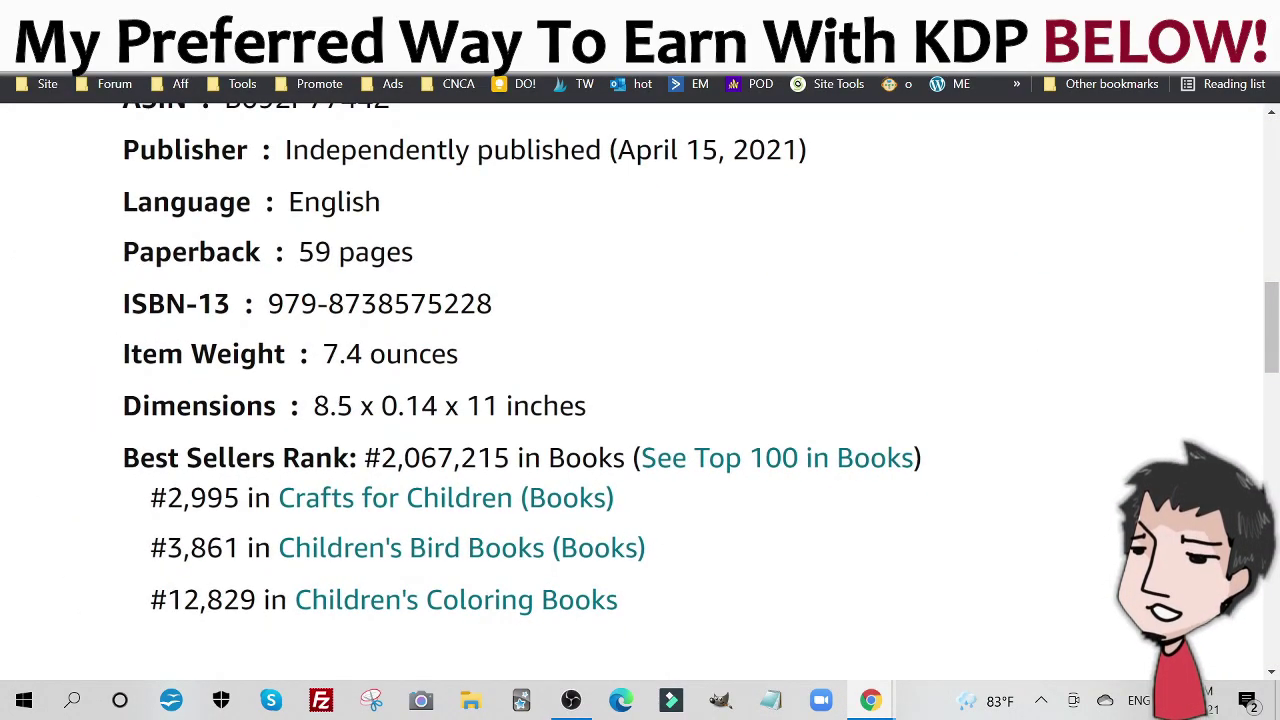
left_click_drag(299, 252, 338, 252)
left_click(574, 178)
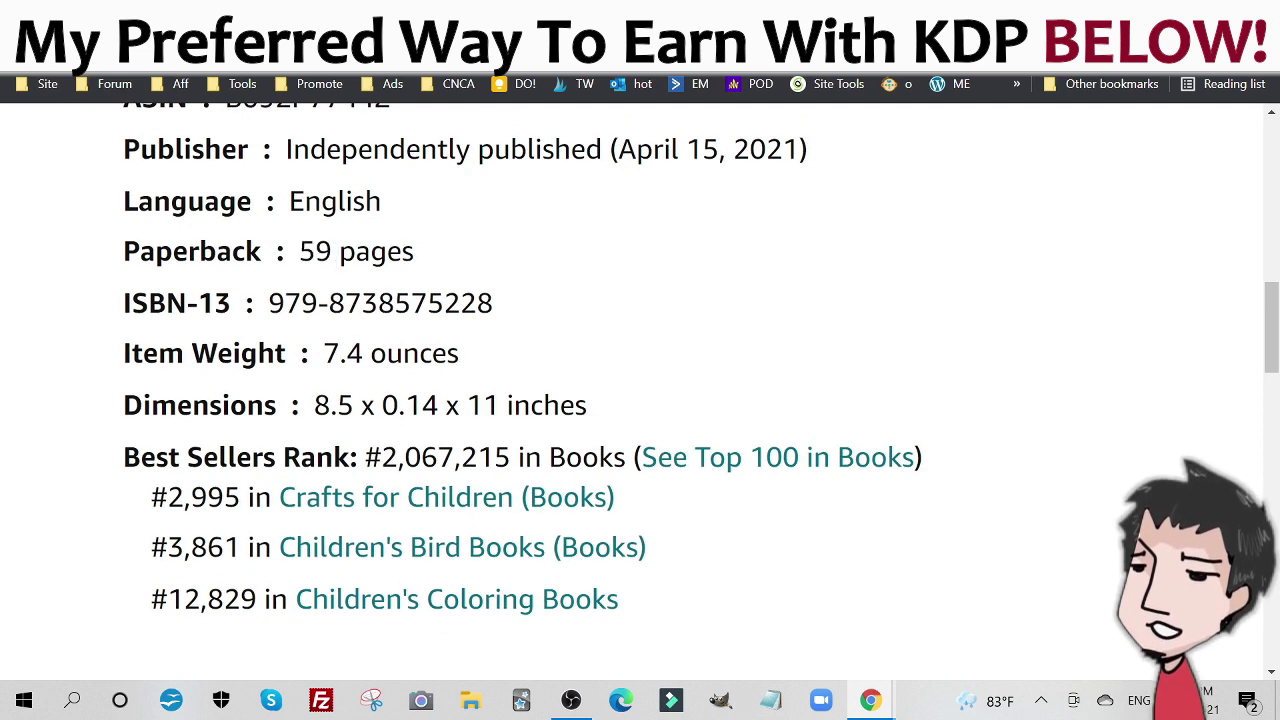
left_click_drag(800, 149, 586, 149)
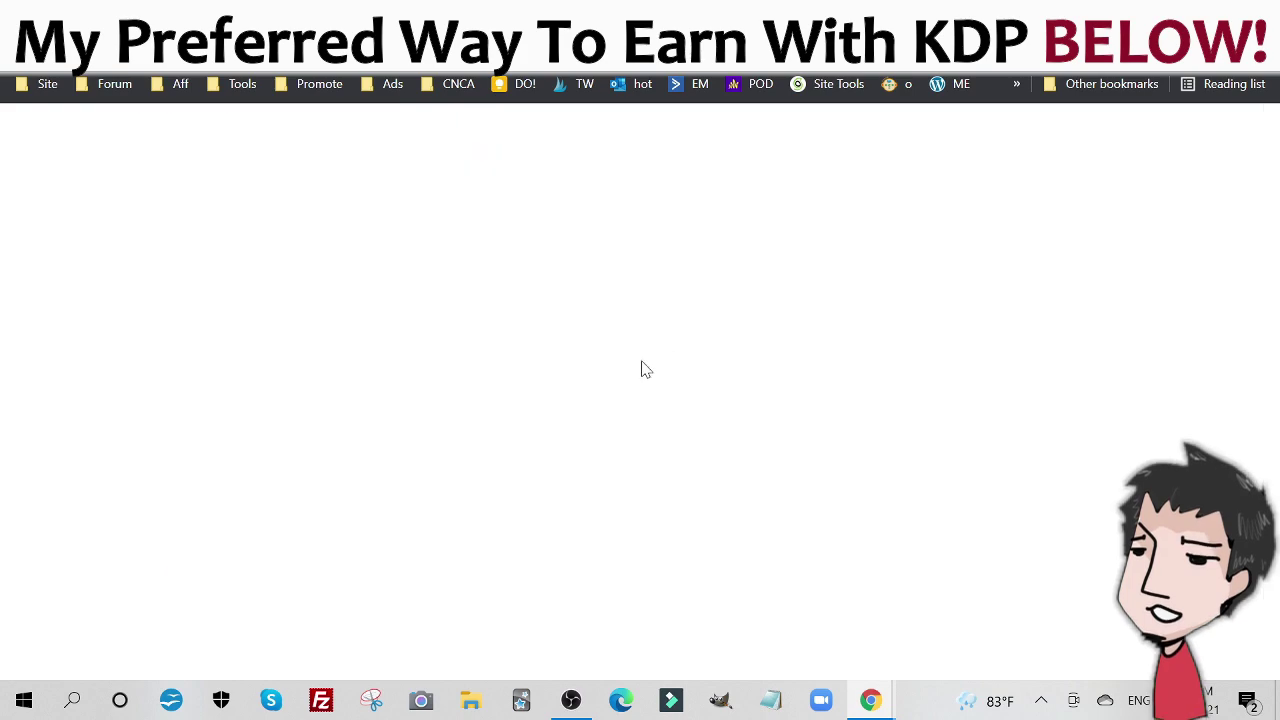
Look for a Best Sellers Rank and publication date in the enlarged product details of the BartK Creations cockatiel listing.
scroll(570, 308, "down", 10)
scroll(570, 308, "down", 2)
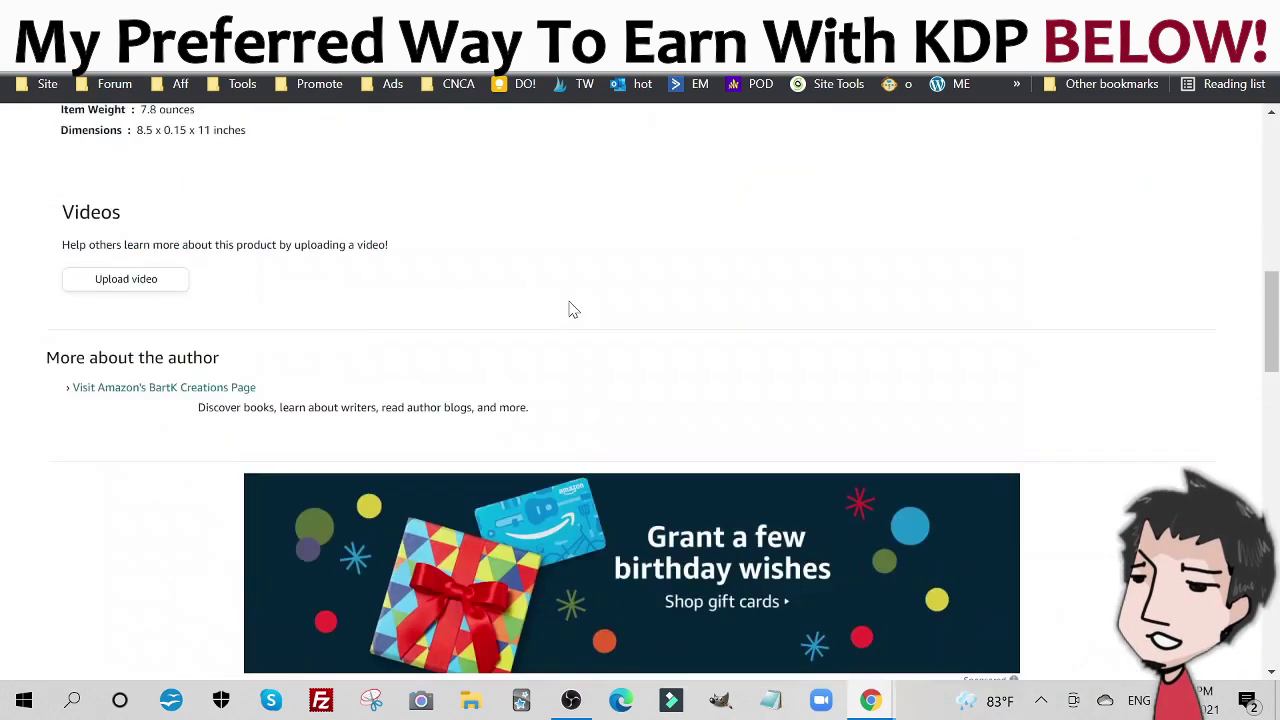
scroll(570, 308, "up", 4)
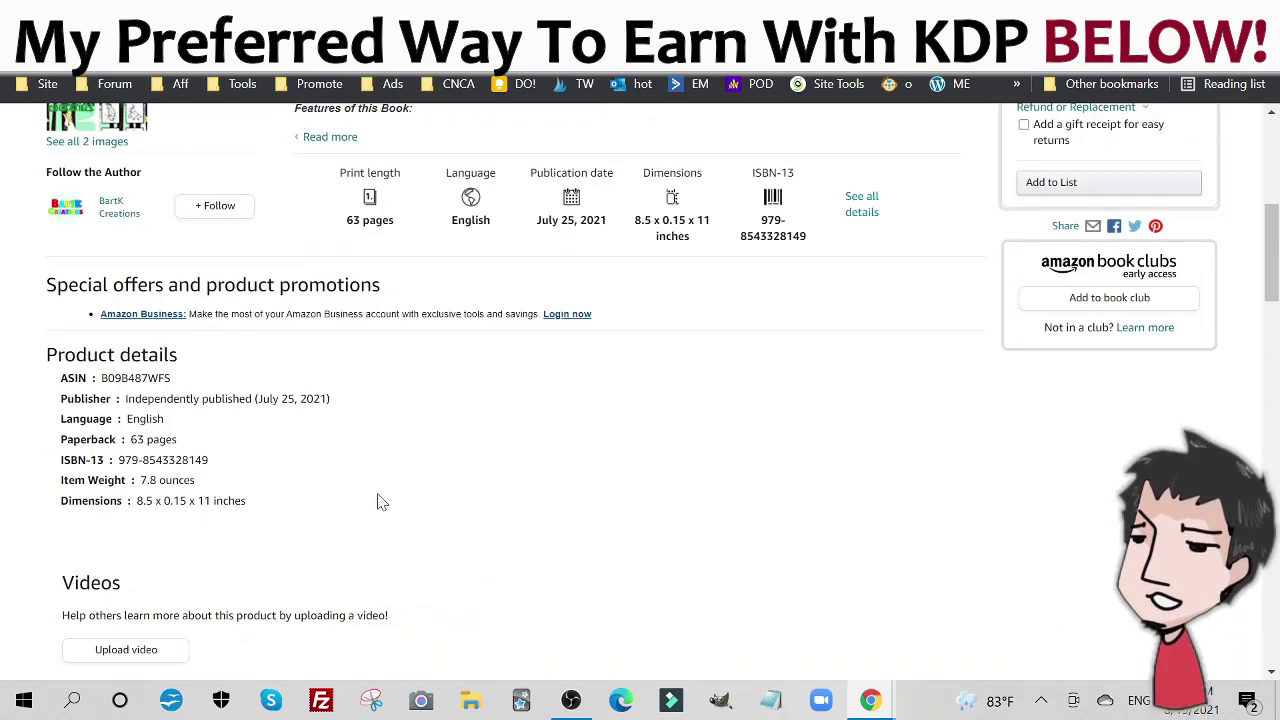
scroll(378, 494, "up", 5)
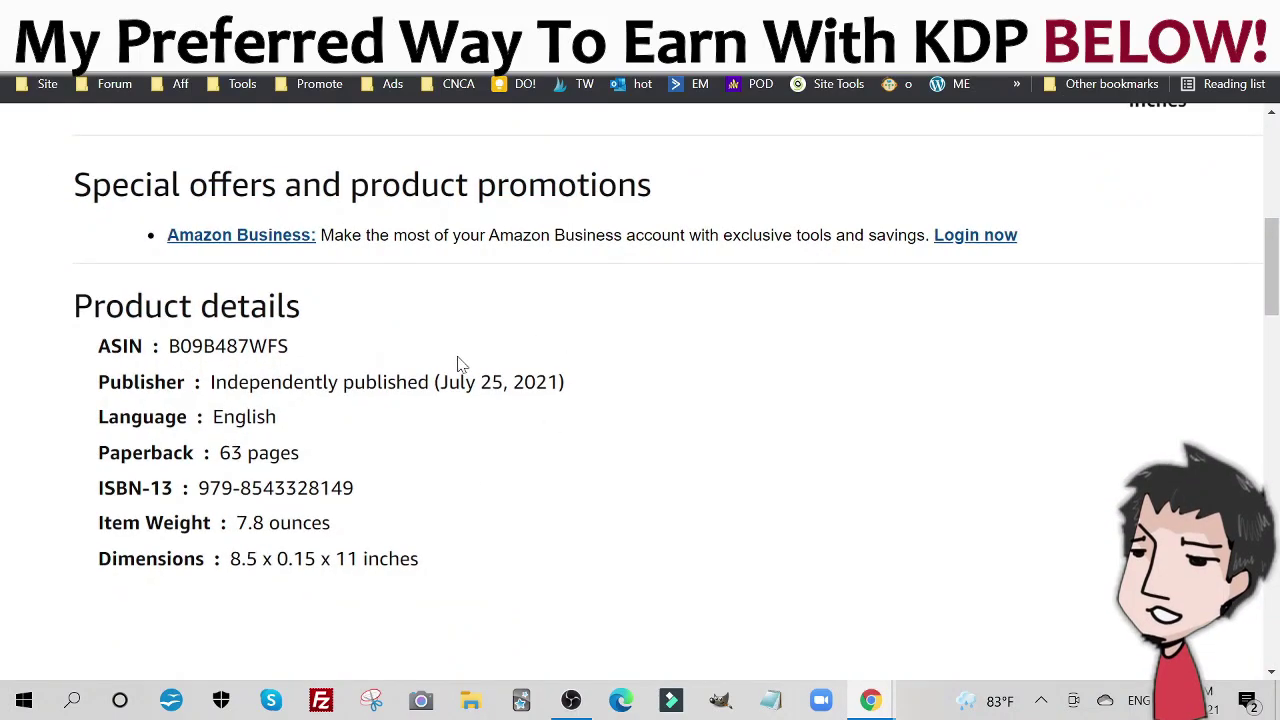
scroll(366, 571, "up", 1)
scroll(366, 571, "down", 2)
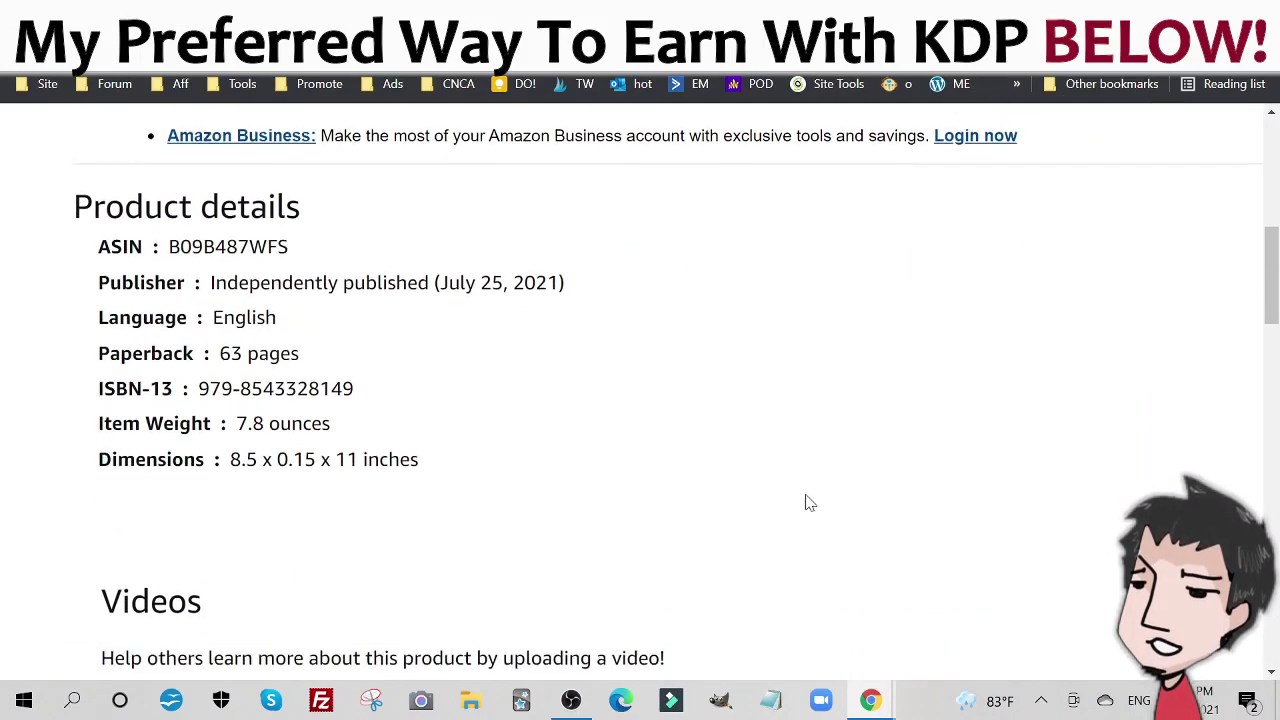
scroll(806, 503, "up", 10)
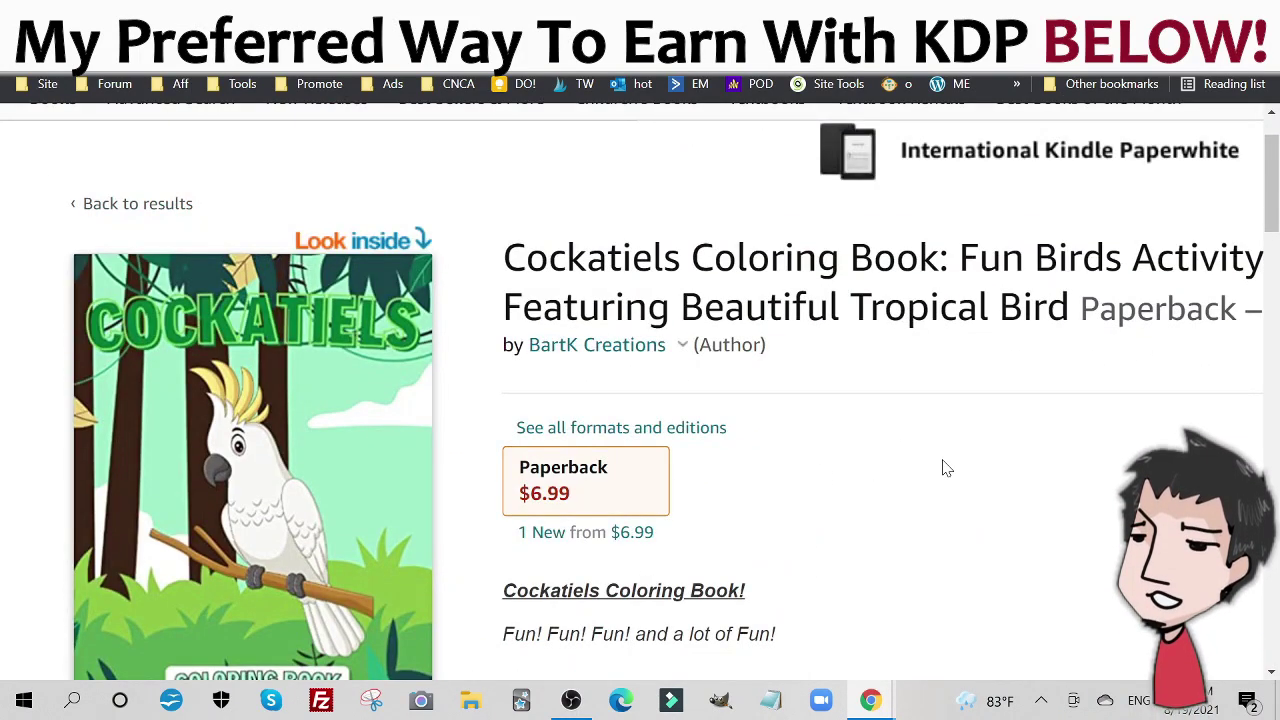
scroll(943, 466, "down", 10)
scroll(938, 442, "down", 1)
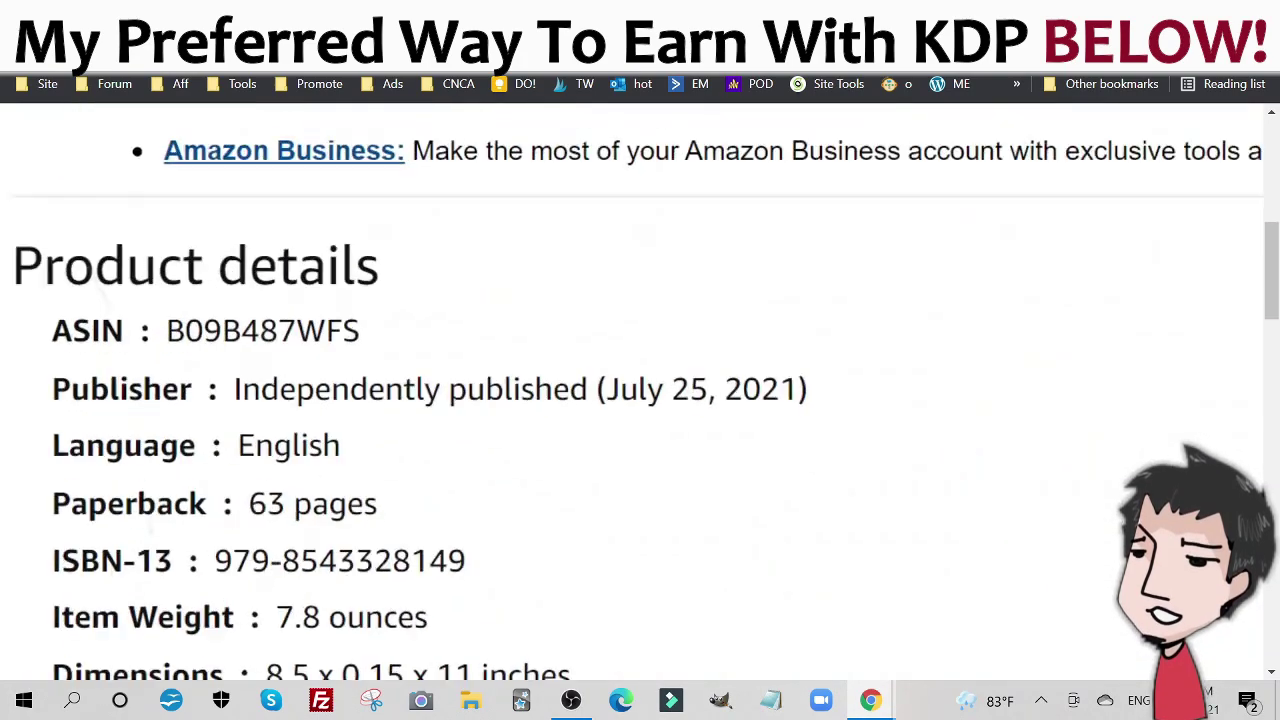
scroll(938, 442, "up", 5, "ctrl")
scroll(560, 433, "left", 2)
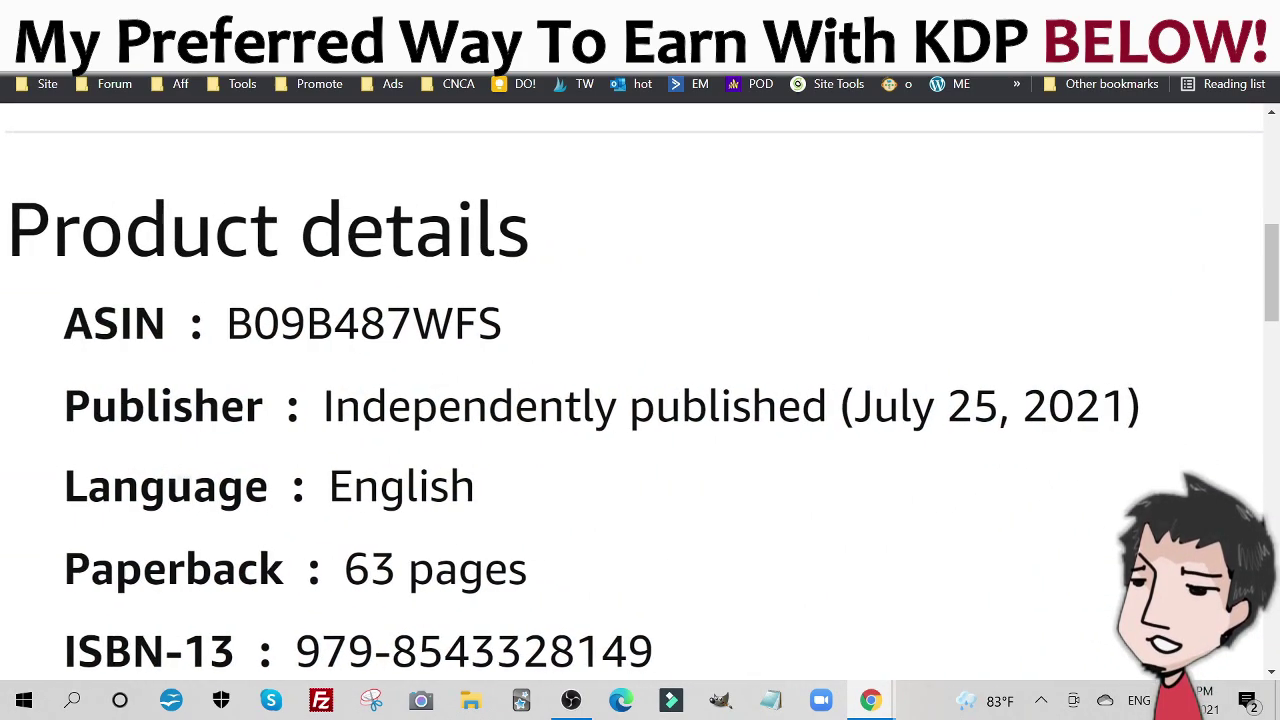
Highlight the publication date in the enlarged product details of the BartK Creations cockatiel listing.
scroll(560, 433, "right", 2)
left_click_drag(866, 406, 1080, 411)
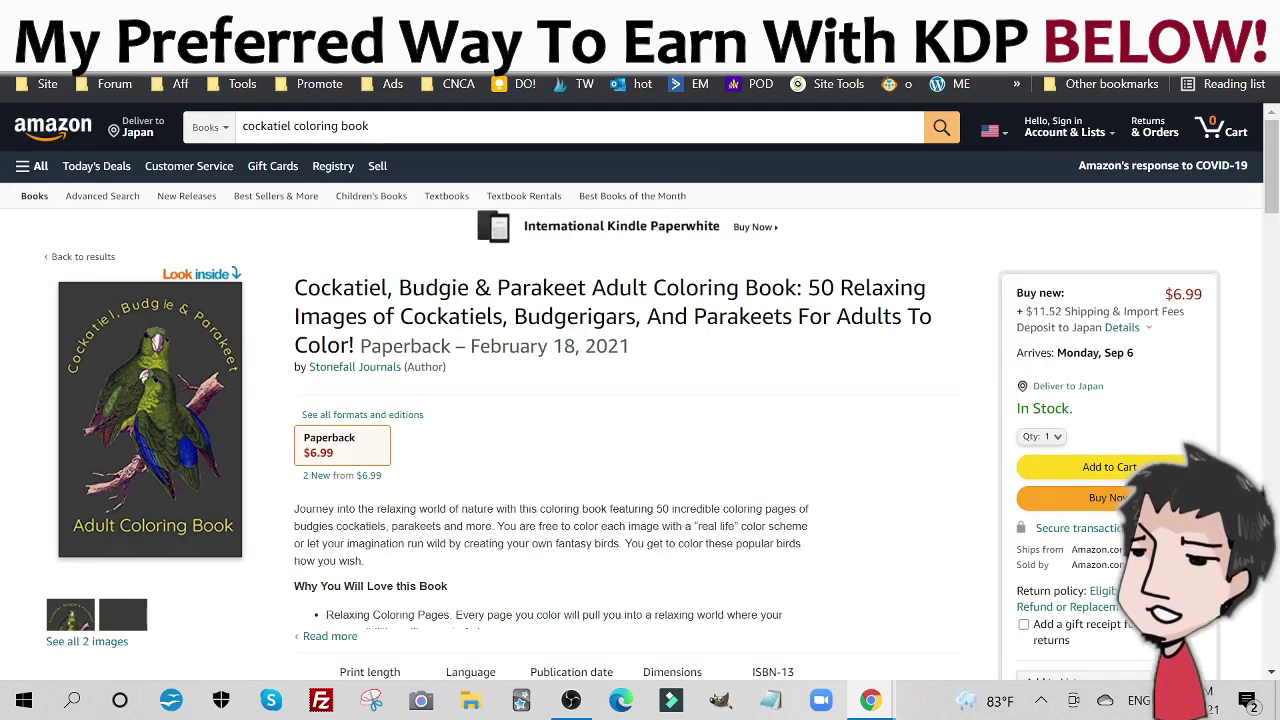
Examine the product details of the Stonefall Journals "Cockatiel, Budgie & Parakeet Adult Coloring Book", enlarging the page to read its Best Sellers Rank.
scroll(471, 345, "down", 10)
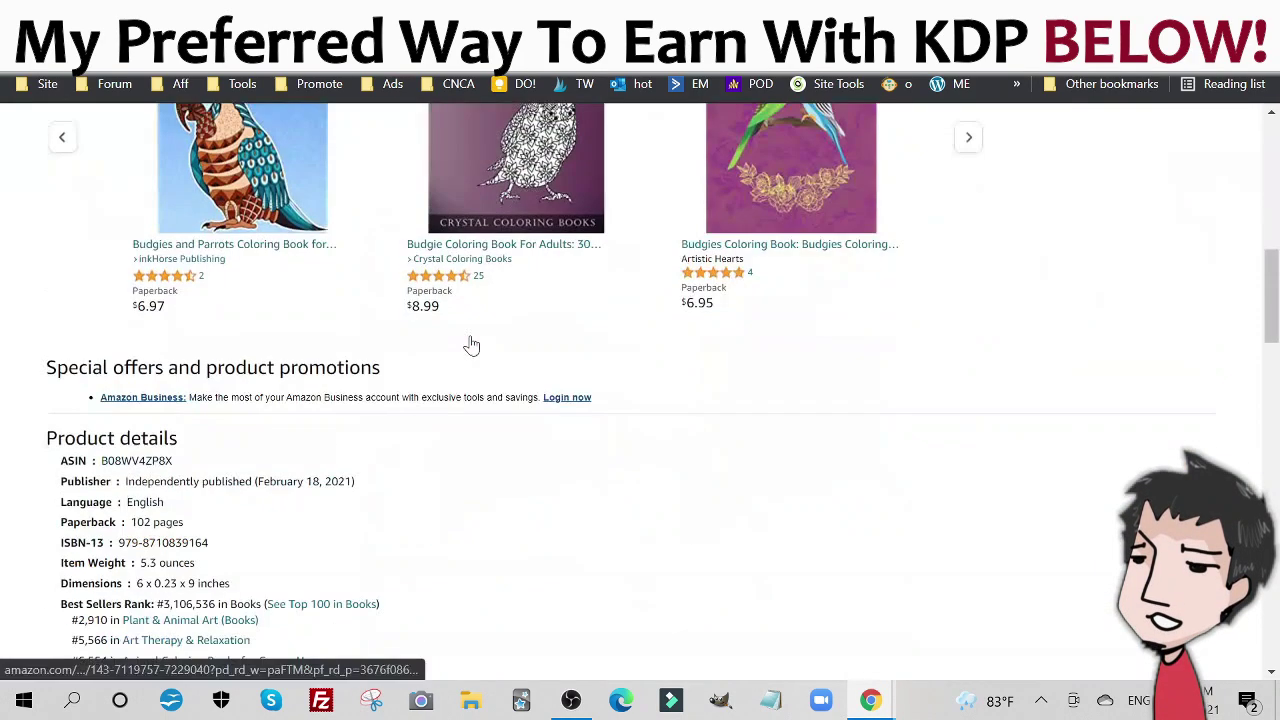
key("ctrl+plus")
key("ctrl+plus")
key("ctrl+plus")
key("ctrl+plus")
key("ctrl+plus")
key("ctrl+plus")
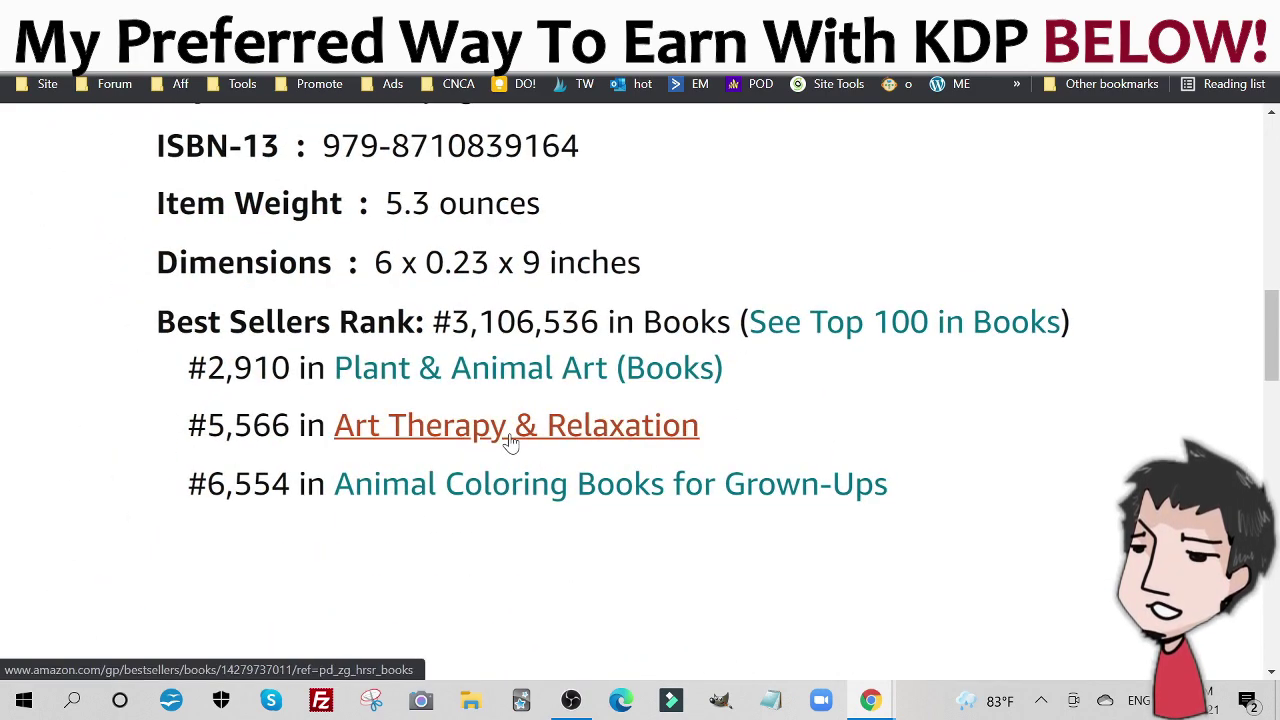
scroll(509, 437, "up", 5)
scroll(700, 417, "up", 10)
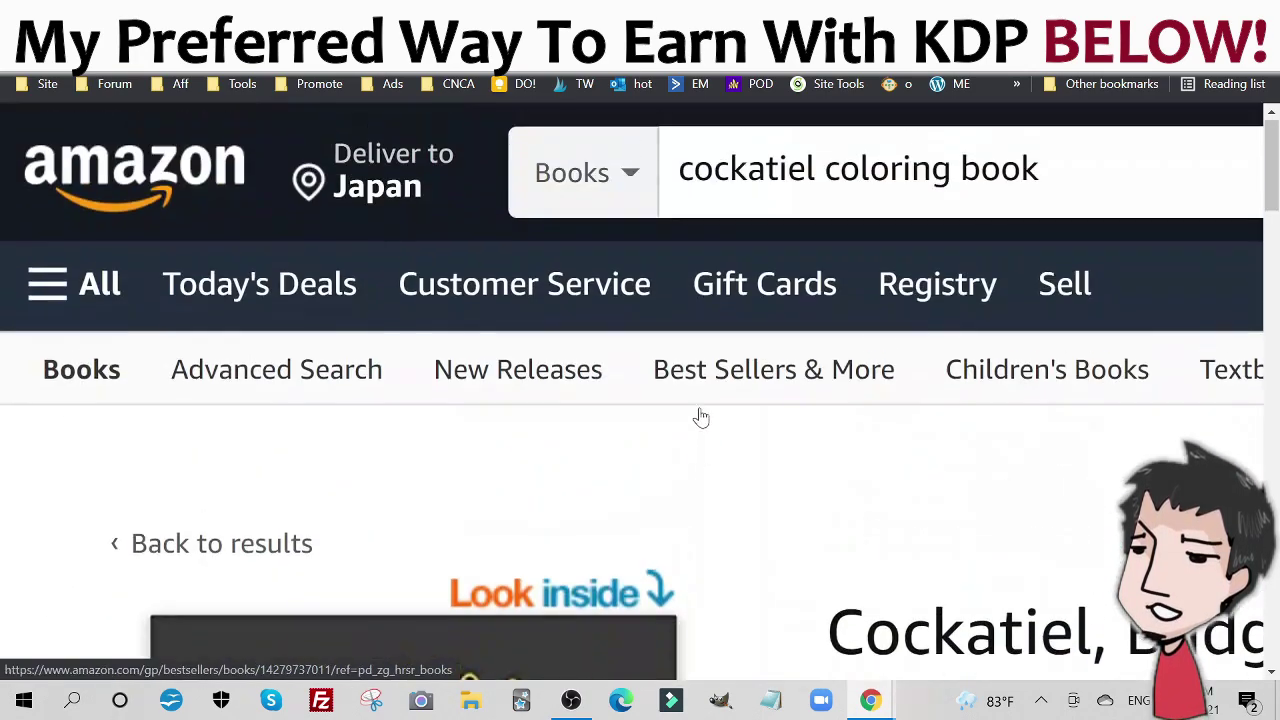
scroll(700, 417, "down", 2)
scroll(700, 417, "up", 2)
key("ctrl+0")
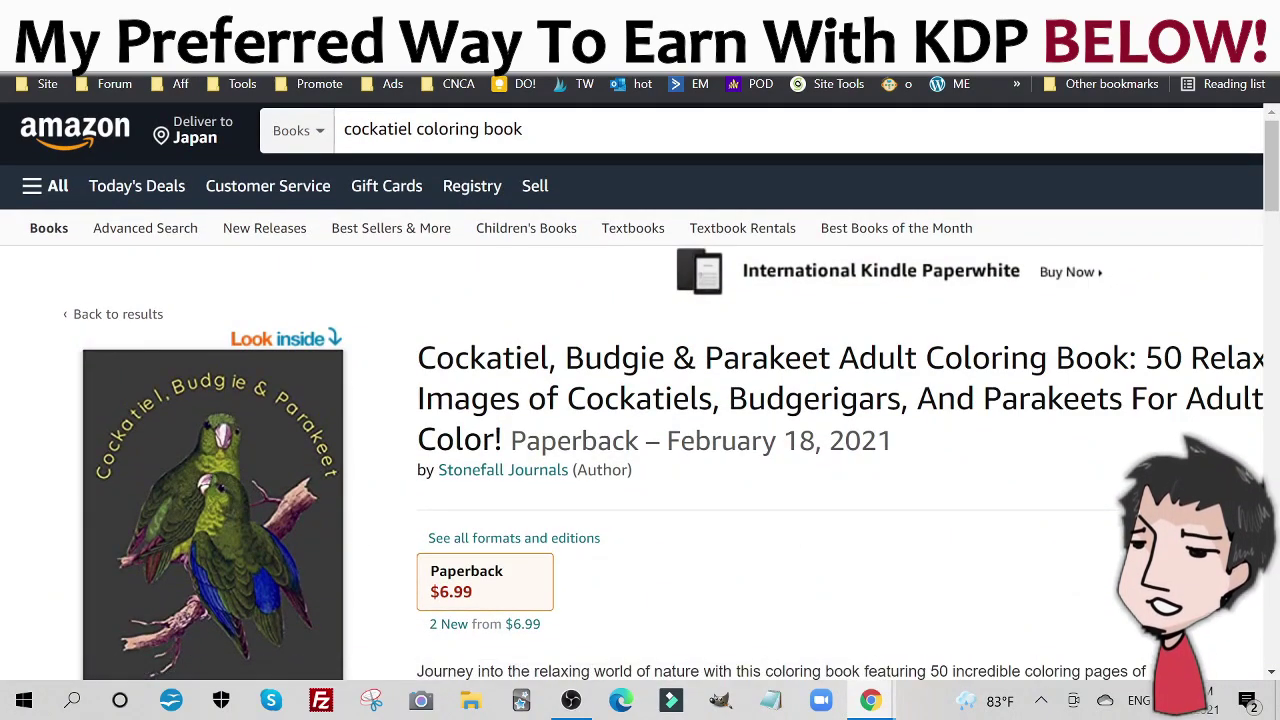
Copy the word "Budgie" from the title of the Stonefall Journals coloring book listing.
left_click_drag(566, 358, 664, 358)
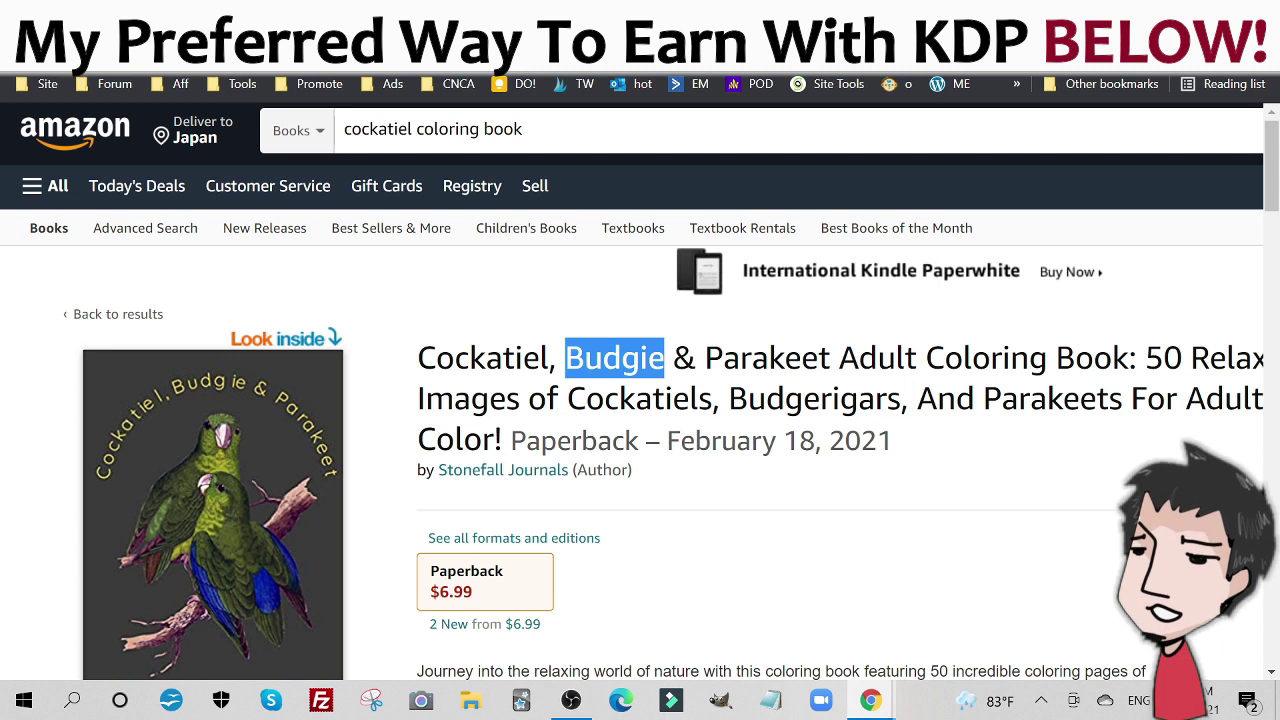
left_click(672, 360)
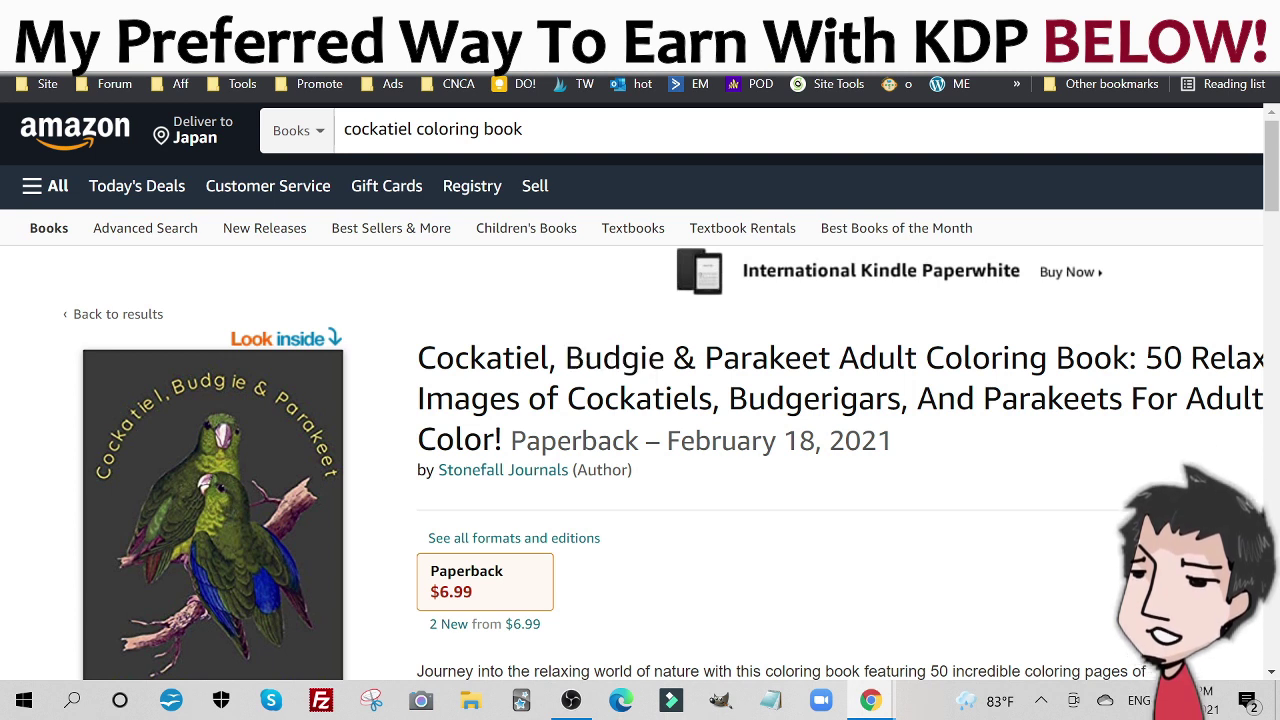
left_click_drag(566, 358, 664, 358)
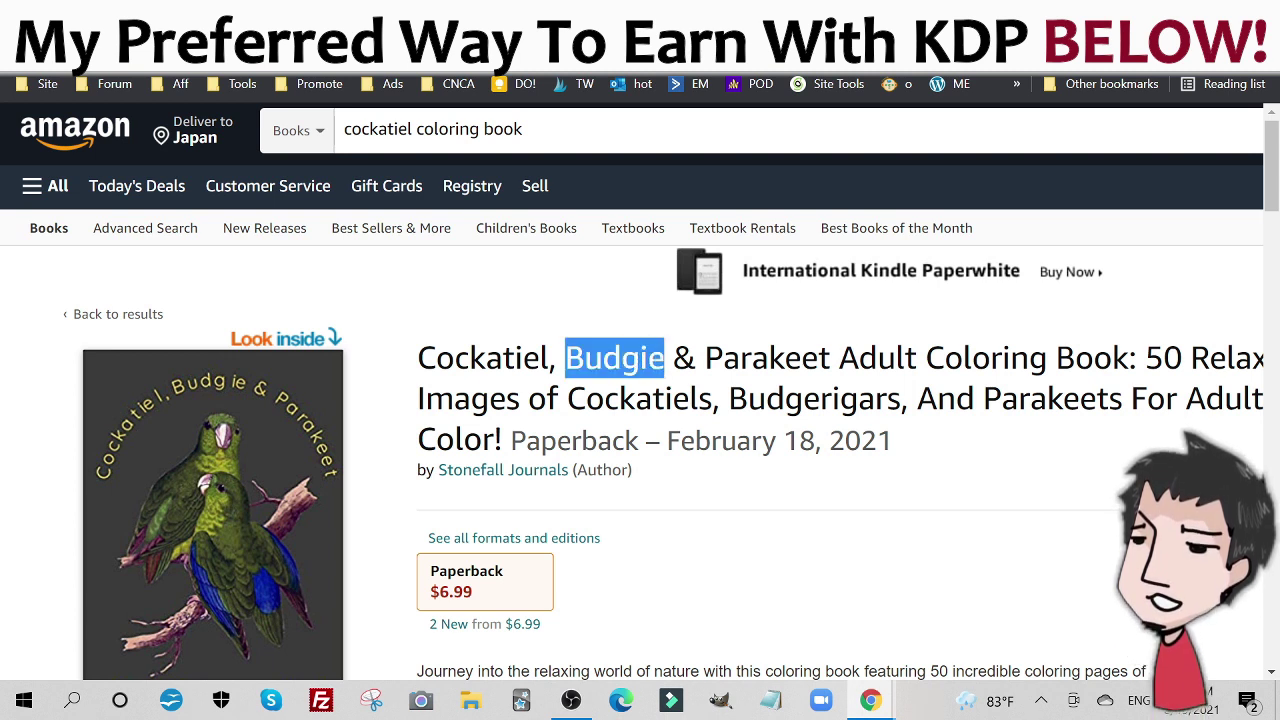
right_click(650, 368)
left_click(665, 383)
Check the score for "budgie coloring book" in the Niche Interest Level tool, replacing "cockatiel" with the copied bird name in lowercase.
key("ctrl+Tab")
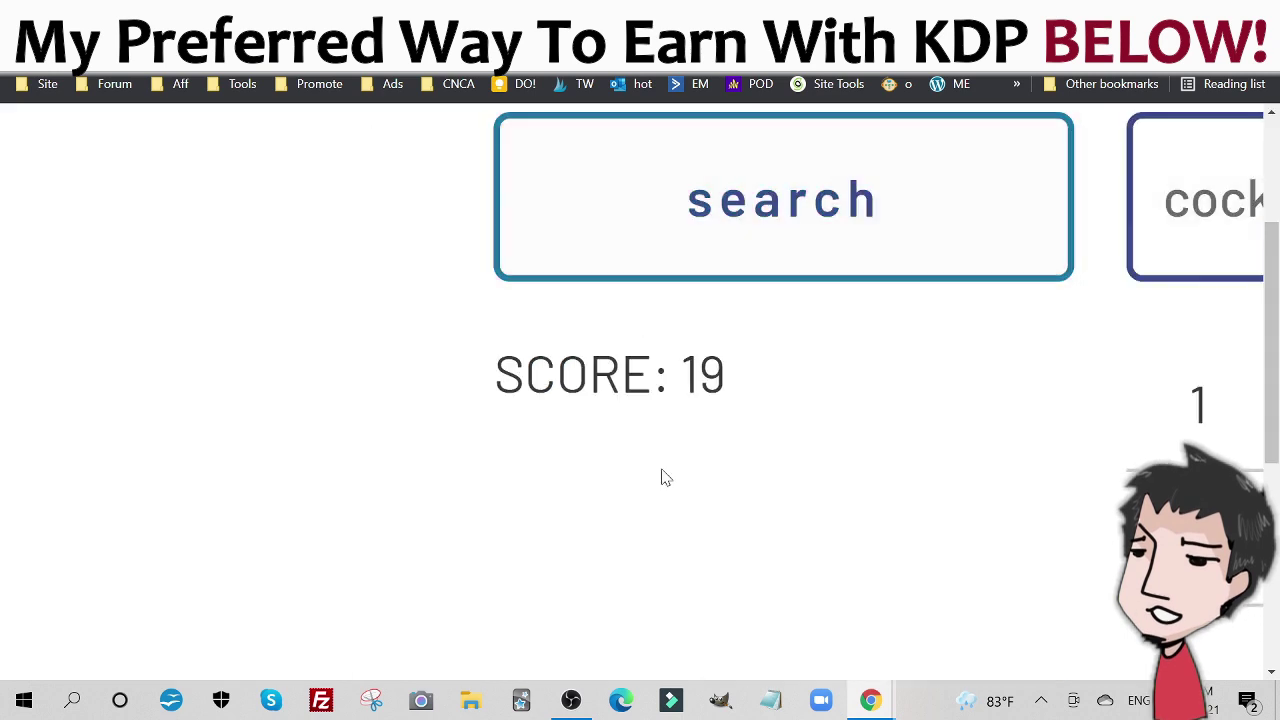
key("ctrl+0")
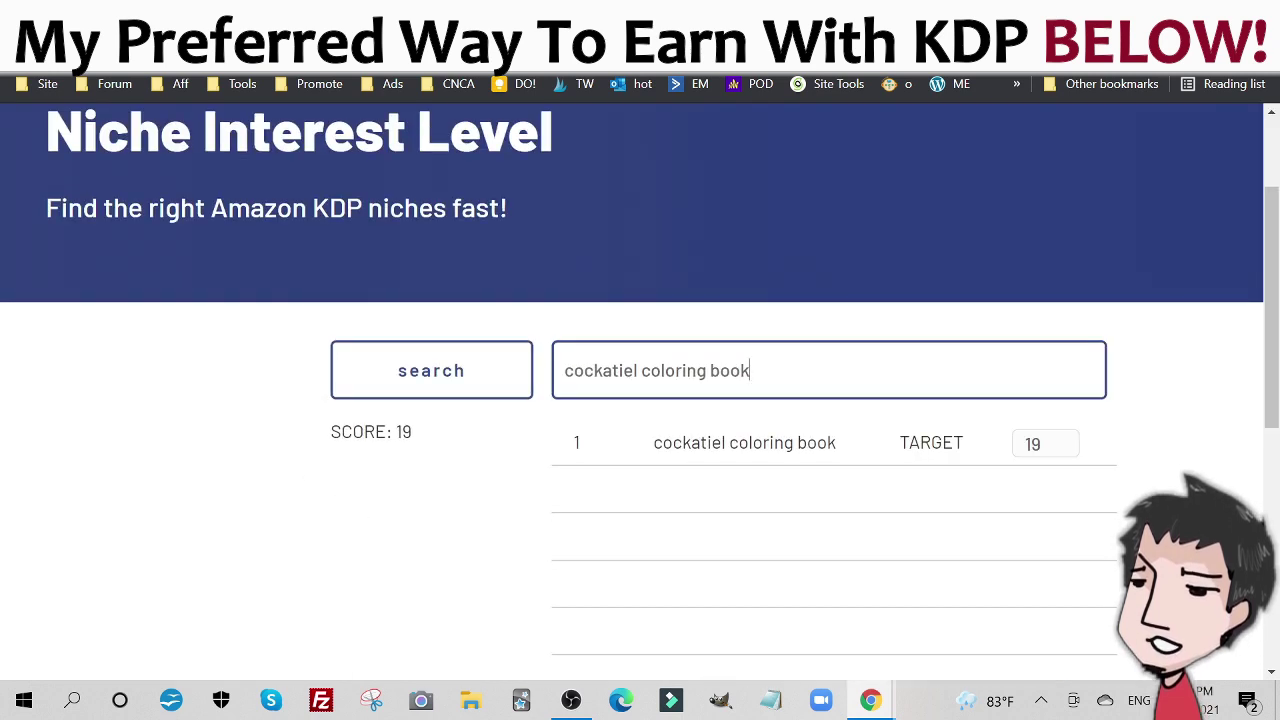
left_click_drag(565, 370, 638, 370)
key("ctrl+v")
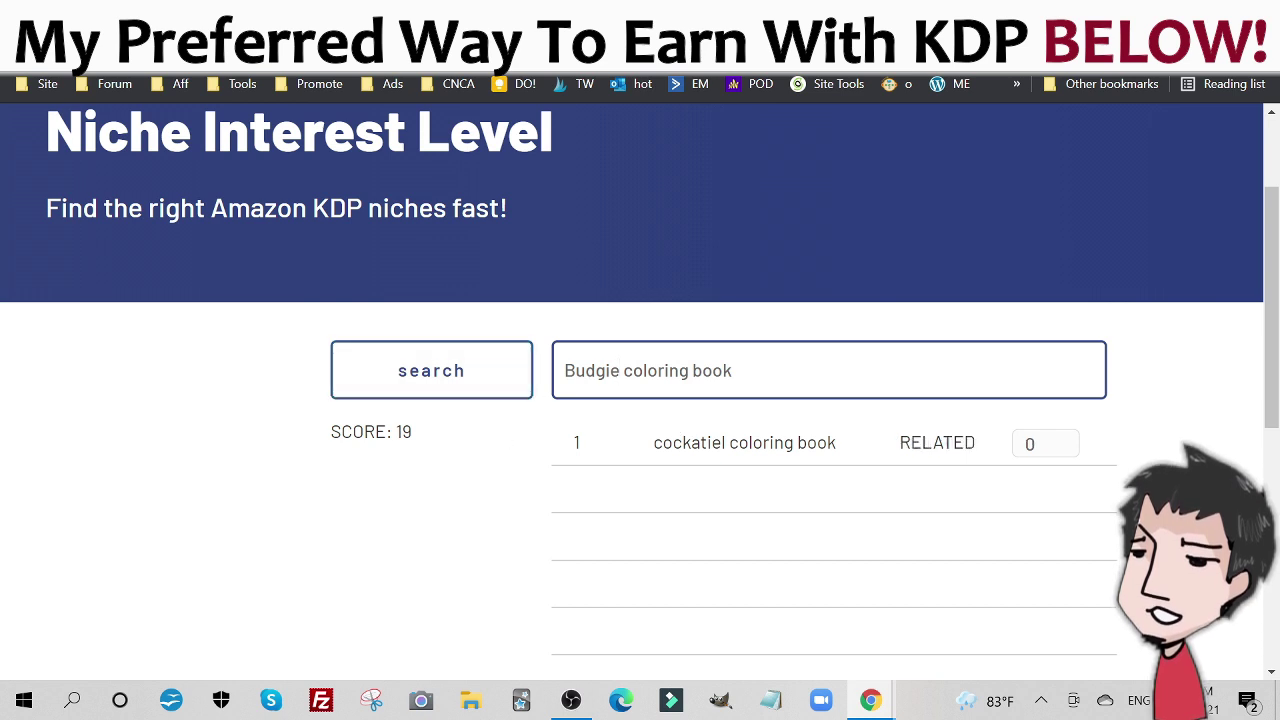
left_click_drag(565, 370, 576, 370)
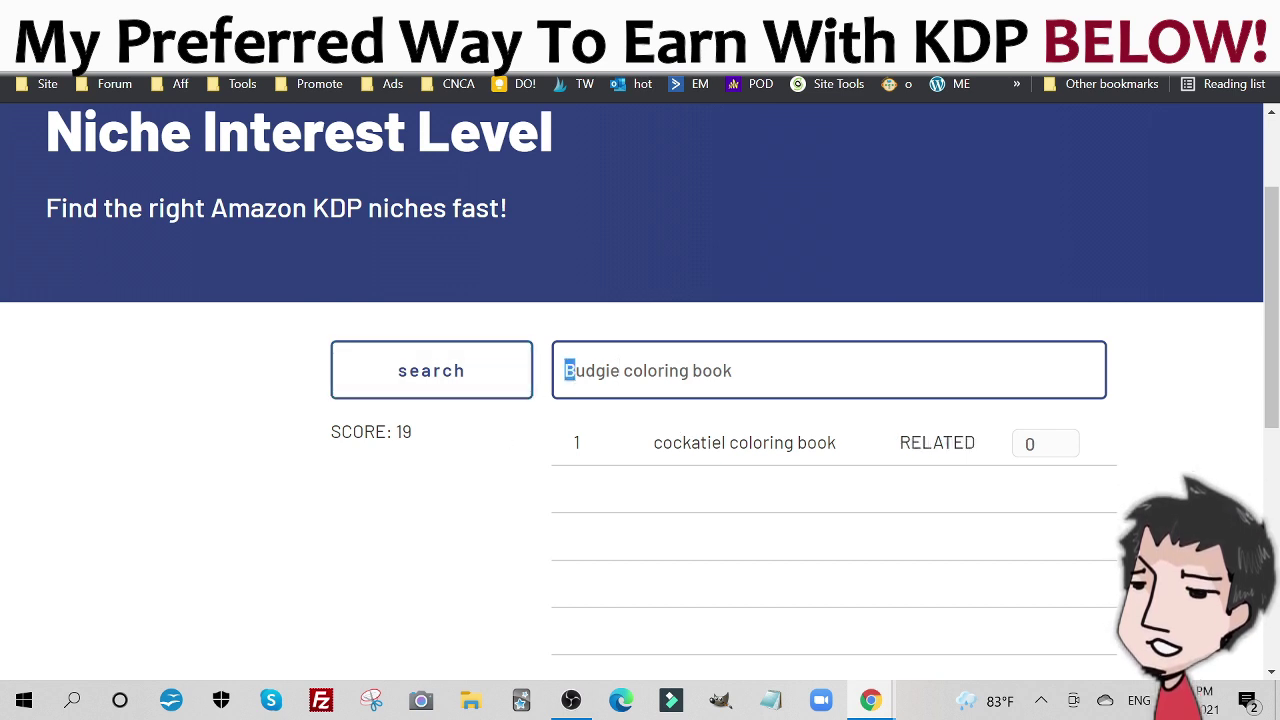
type("b")
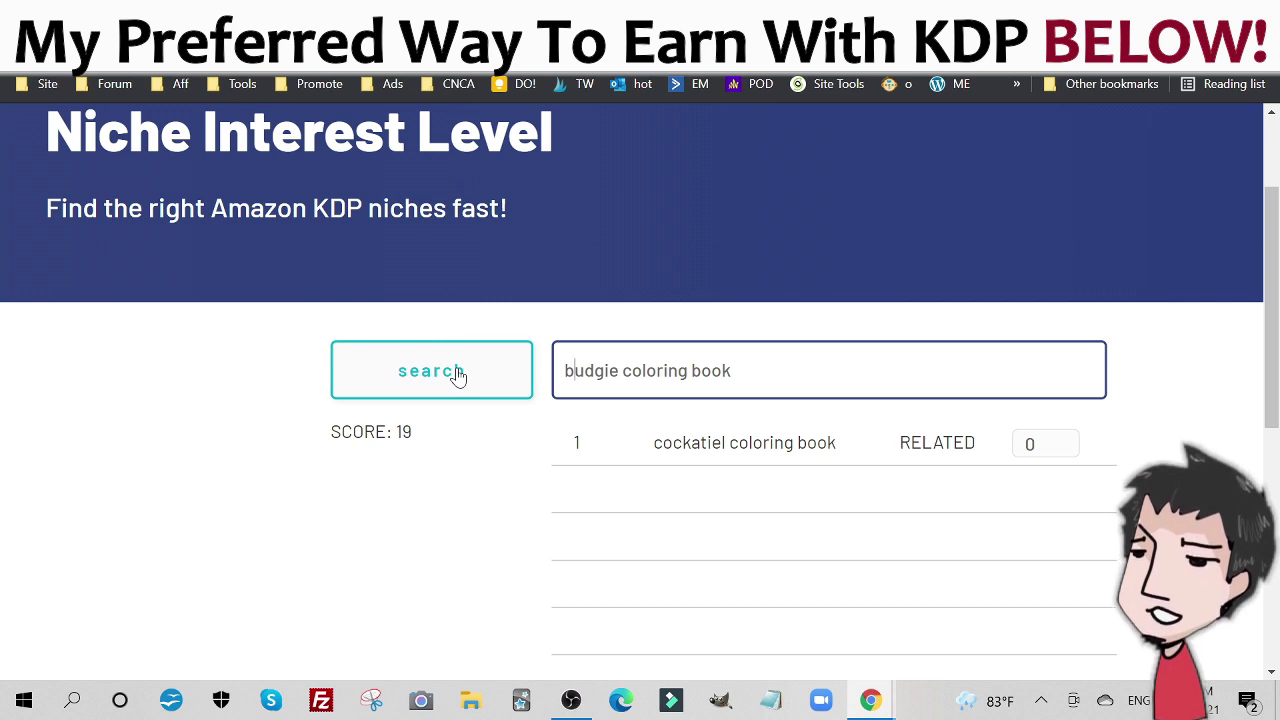
left_click(458, 374)
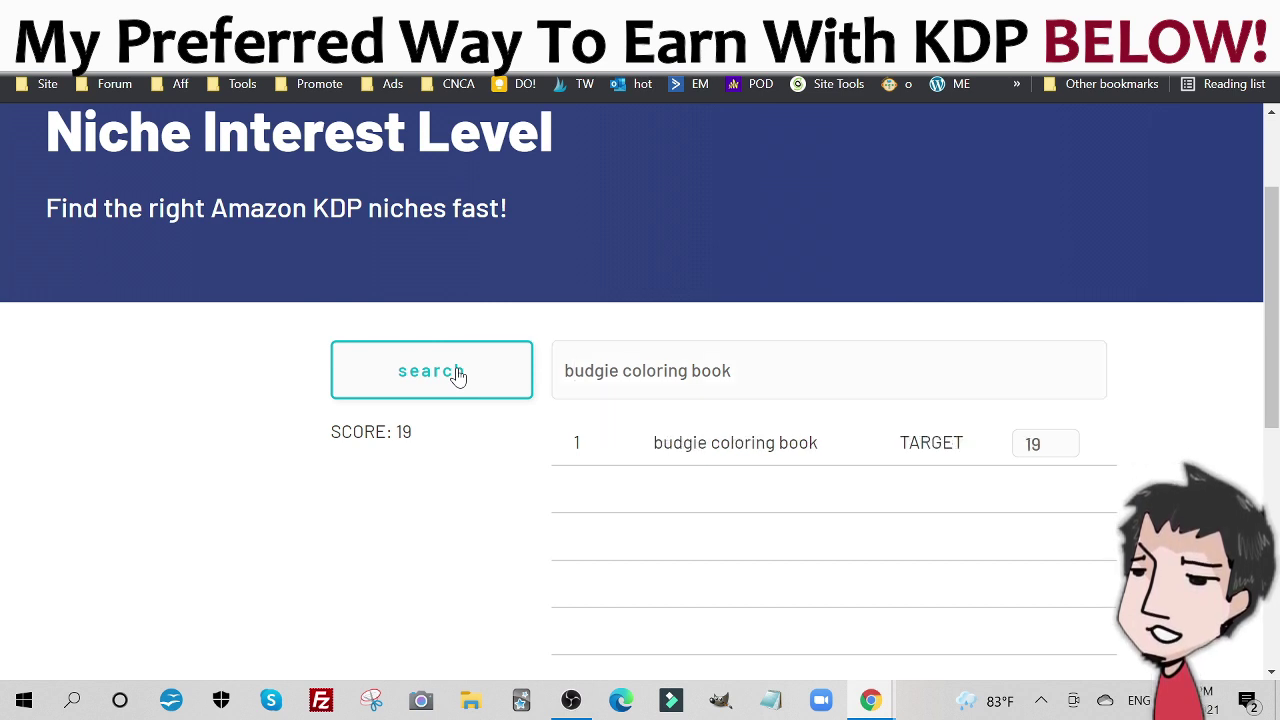
left_click_drag(364, 431, 480, 437)
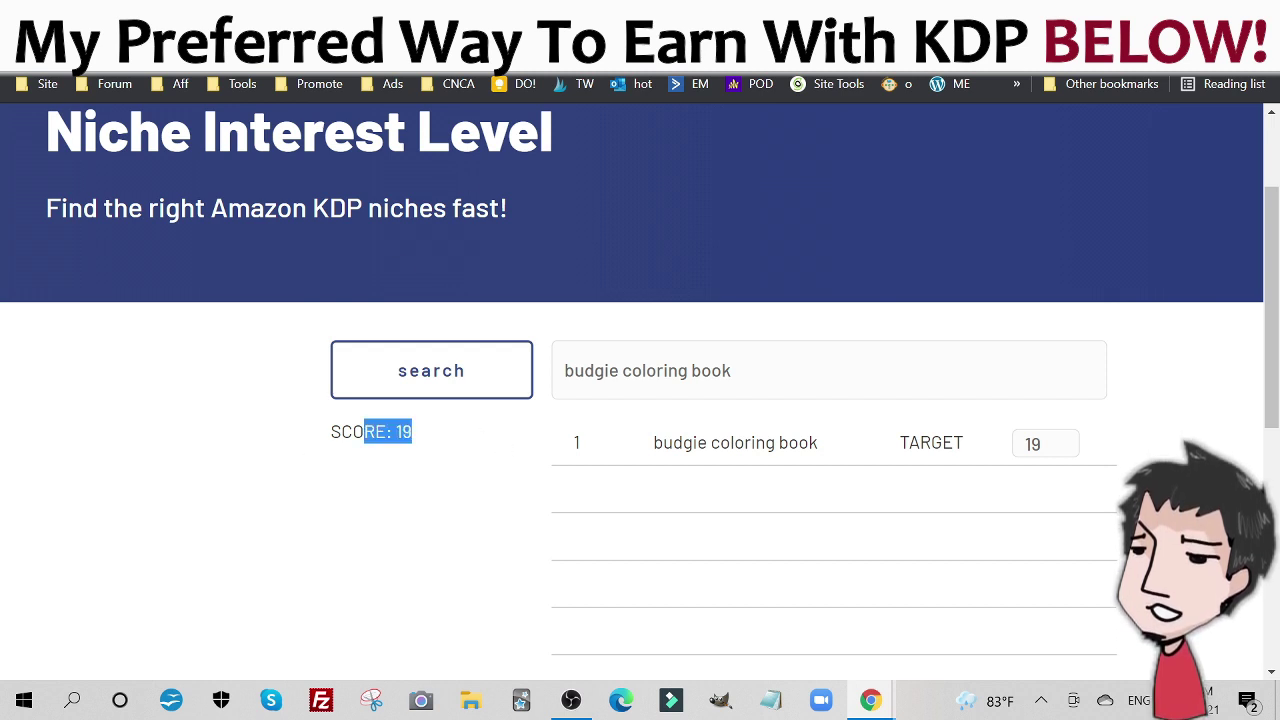
Copy the phrase "budgie coloring book" from the niche tool and search Amazon Books for it.
left_click(610, 370)
triple_click(610, 370)
right_click(612, 371)
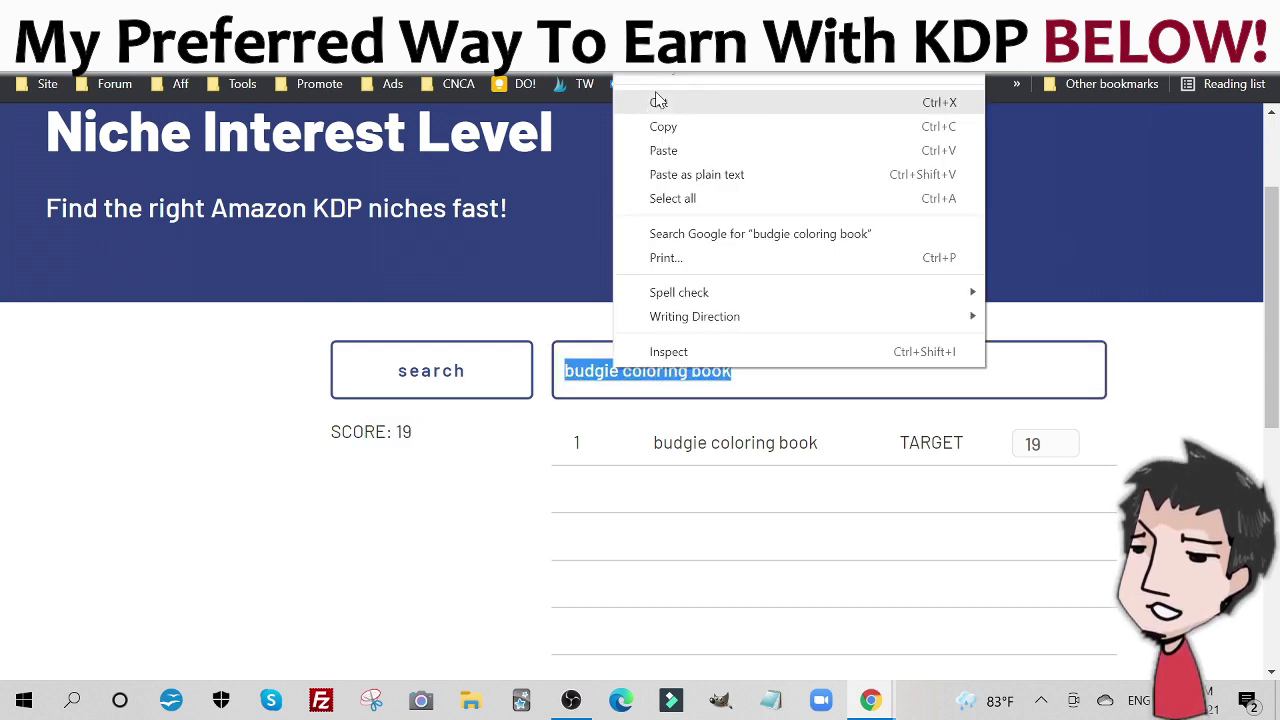
left_click(680, 126)
left_click(300, 15)
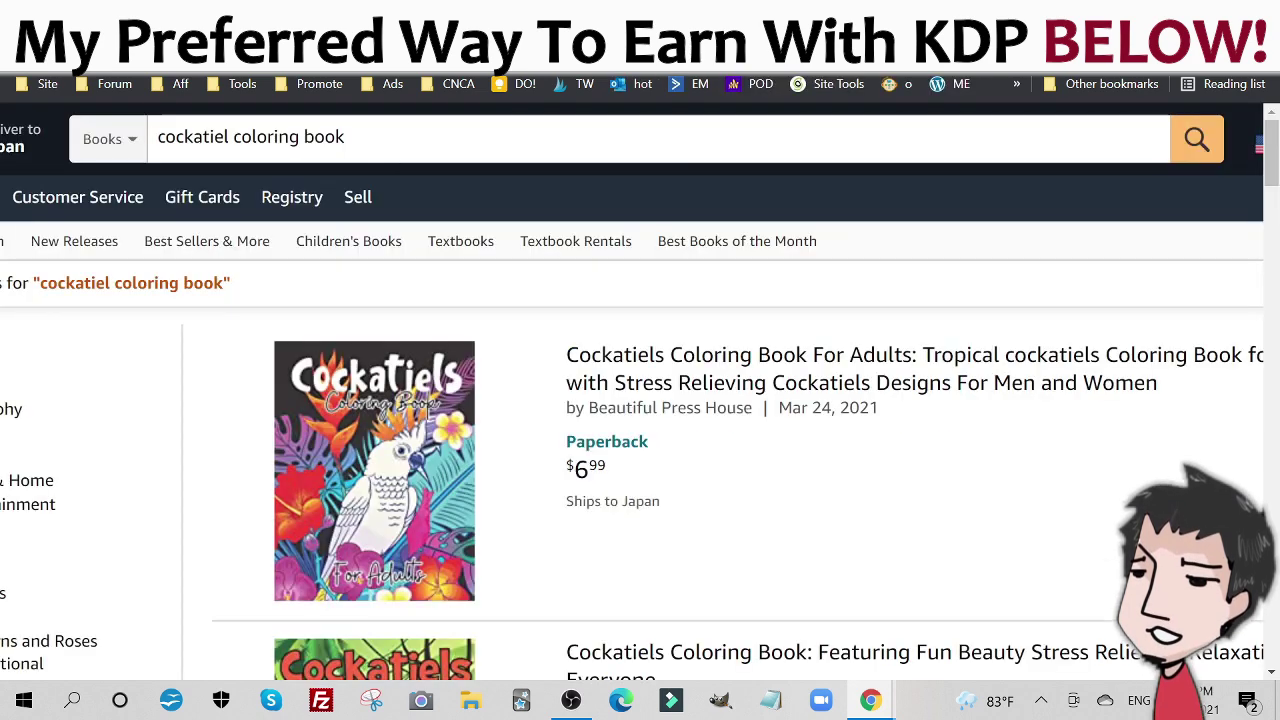
triple_click(301, 137)
key("ctrl+v")
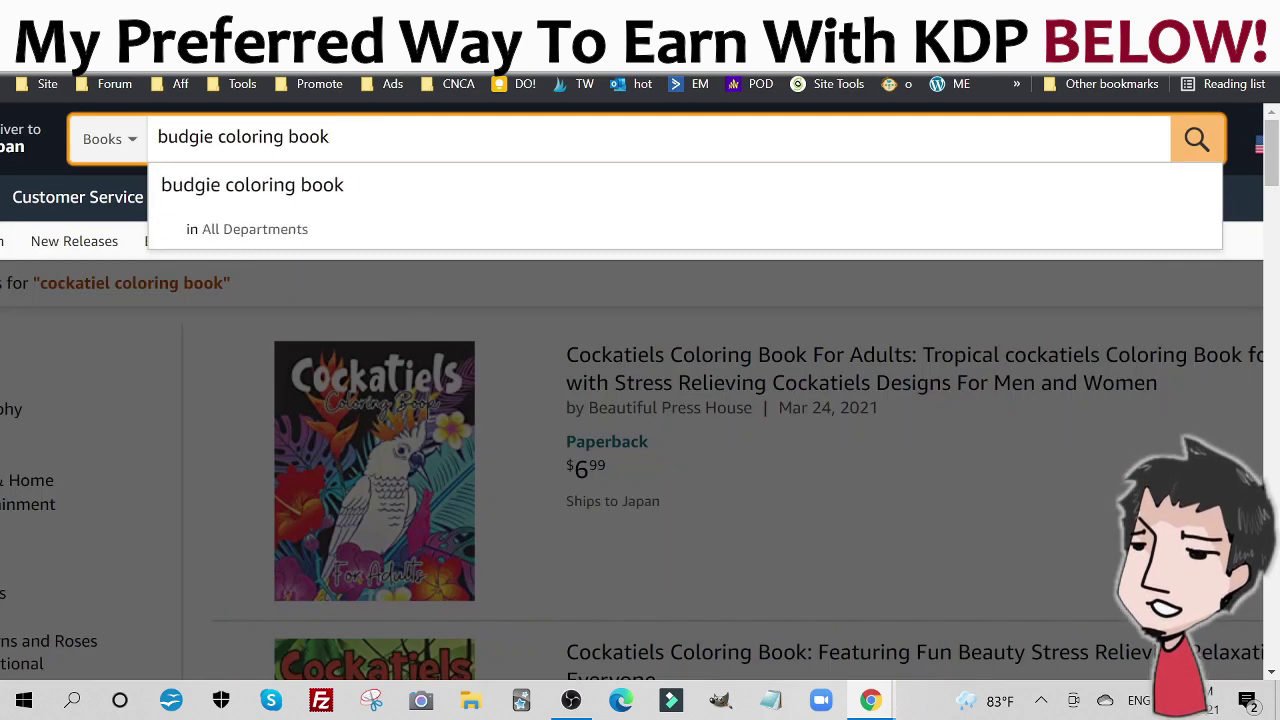
left_click(1198, 139)
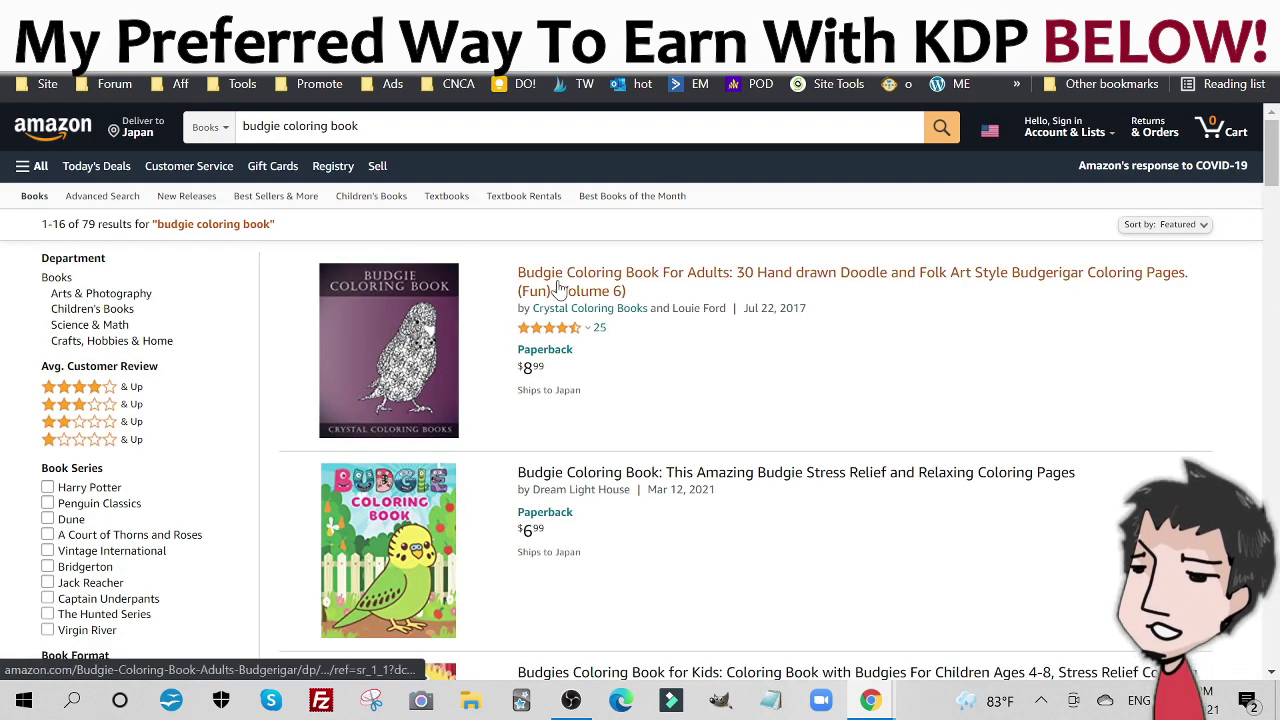
Examine the Dream Light House "Budgie Coloring Book" listing from the results for its page count, publication date and sales rank.
left_click(615, 305)
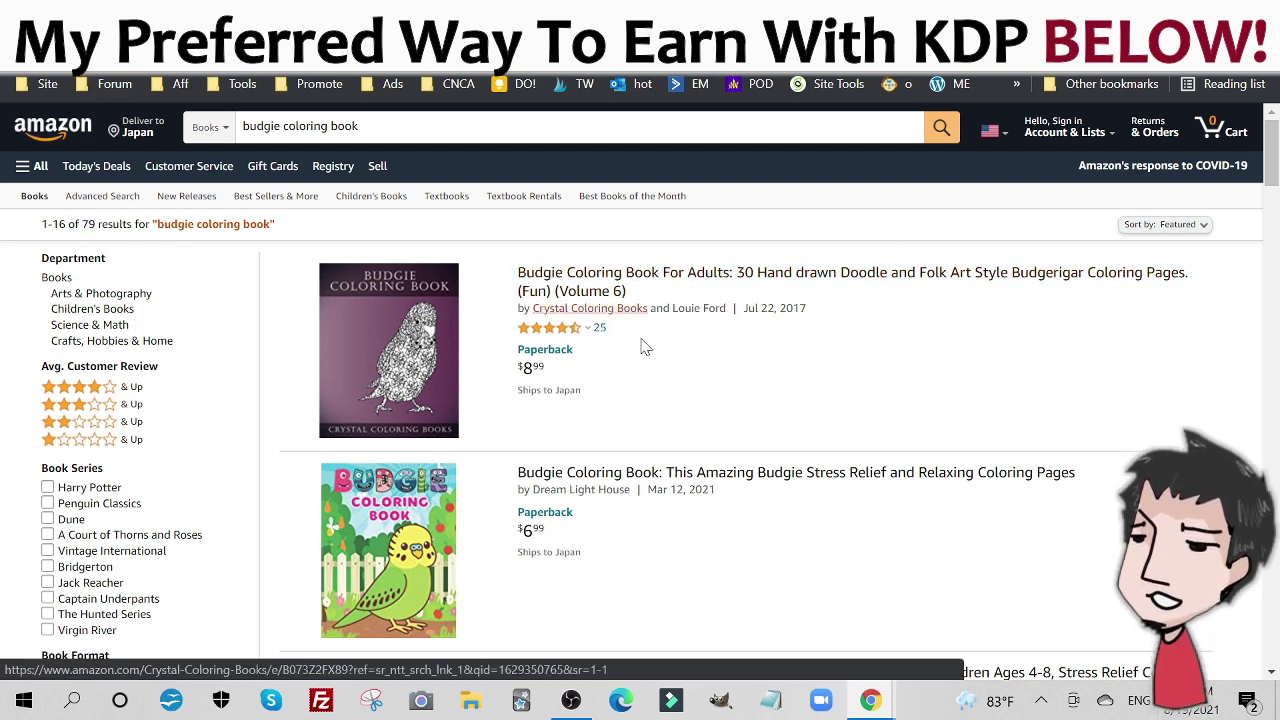
scroll(504, 354, "down", 3)
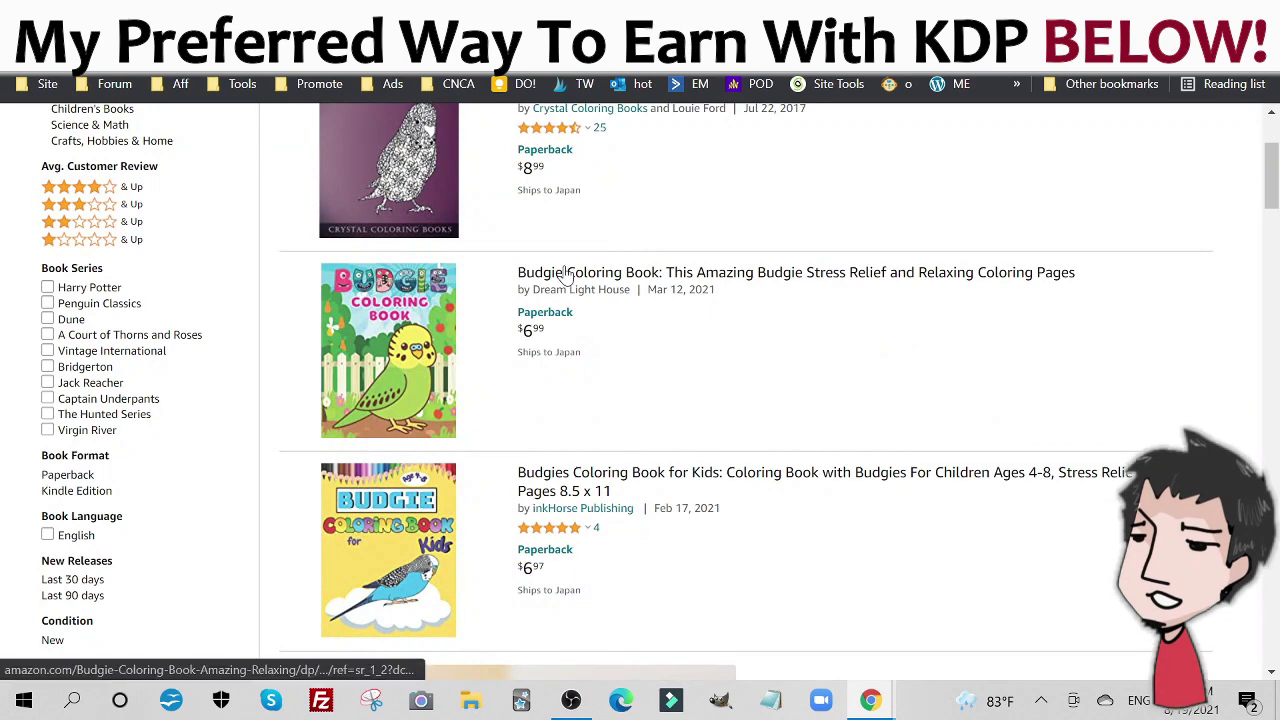
right_click(566, 270)
left_click(594, 283)
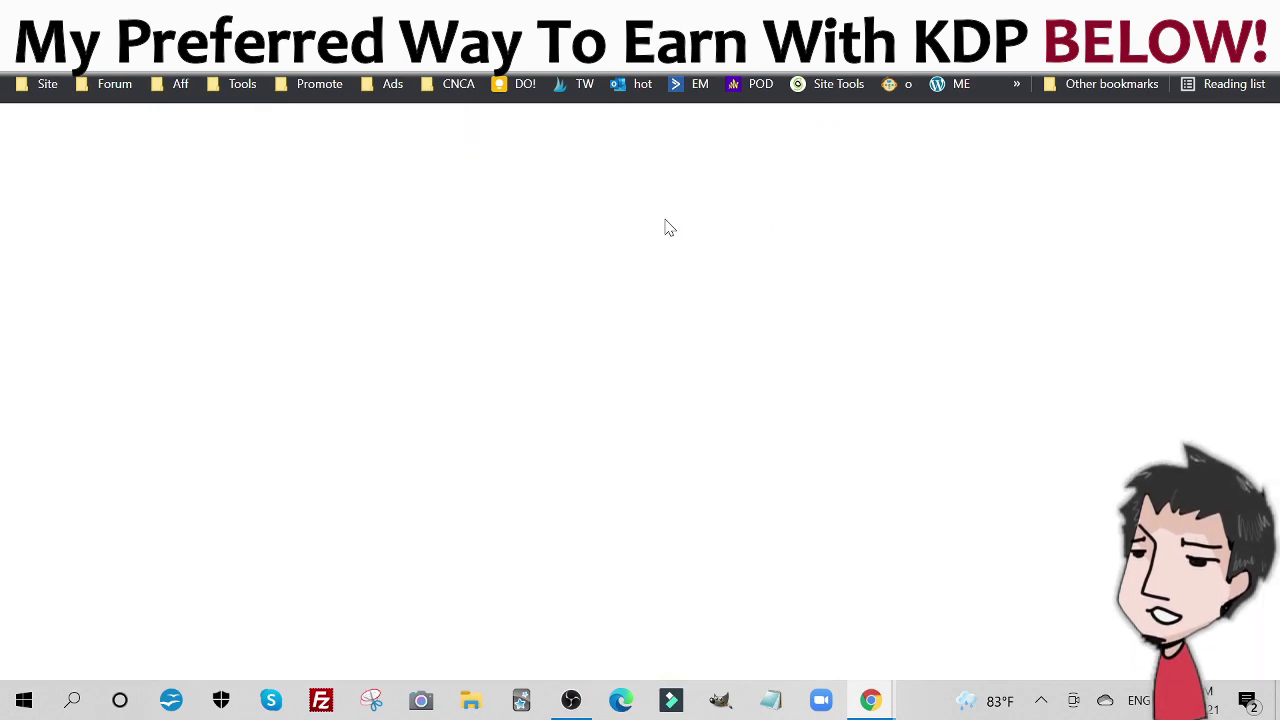
scroll(572, 295, "down", 5)
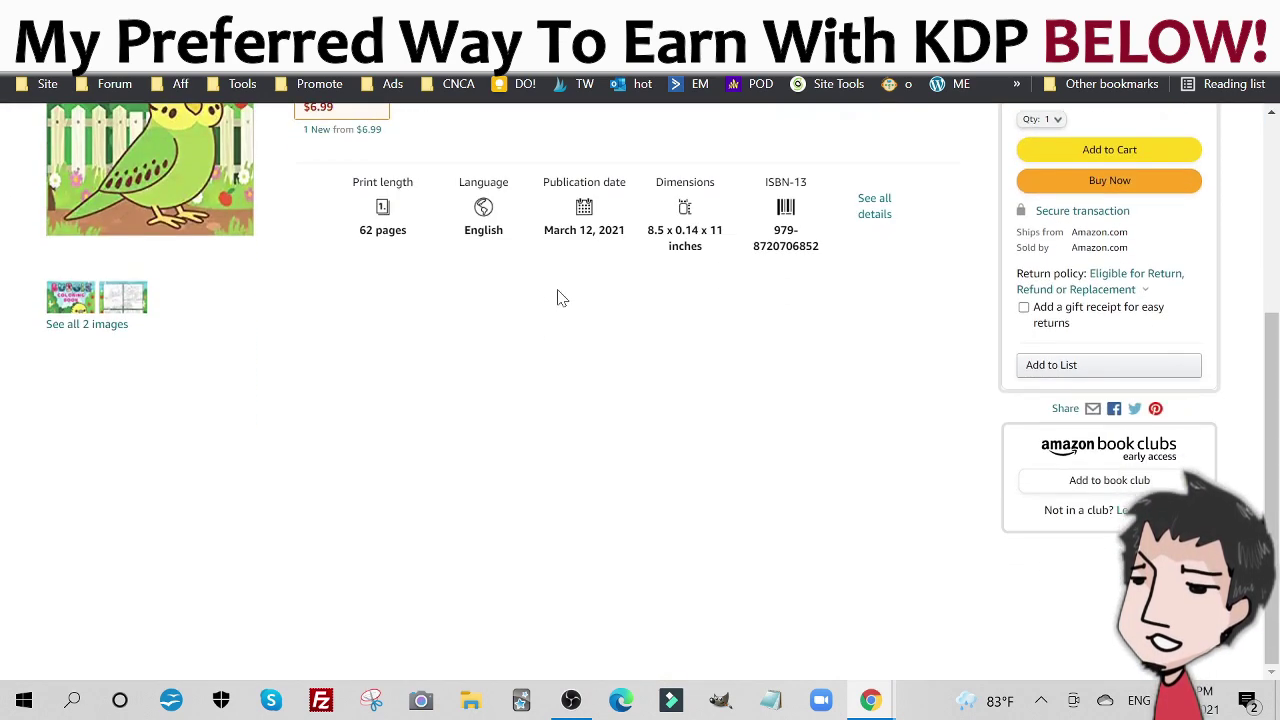
scroll(557, 294, "down", 5)
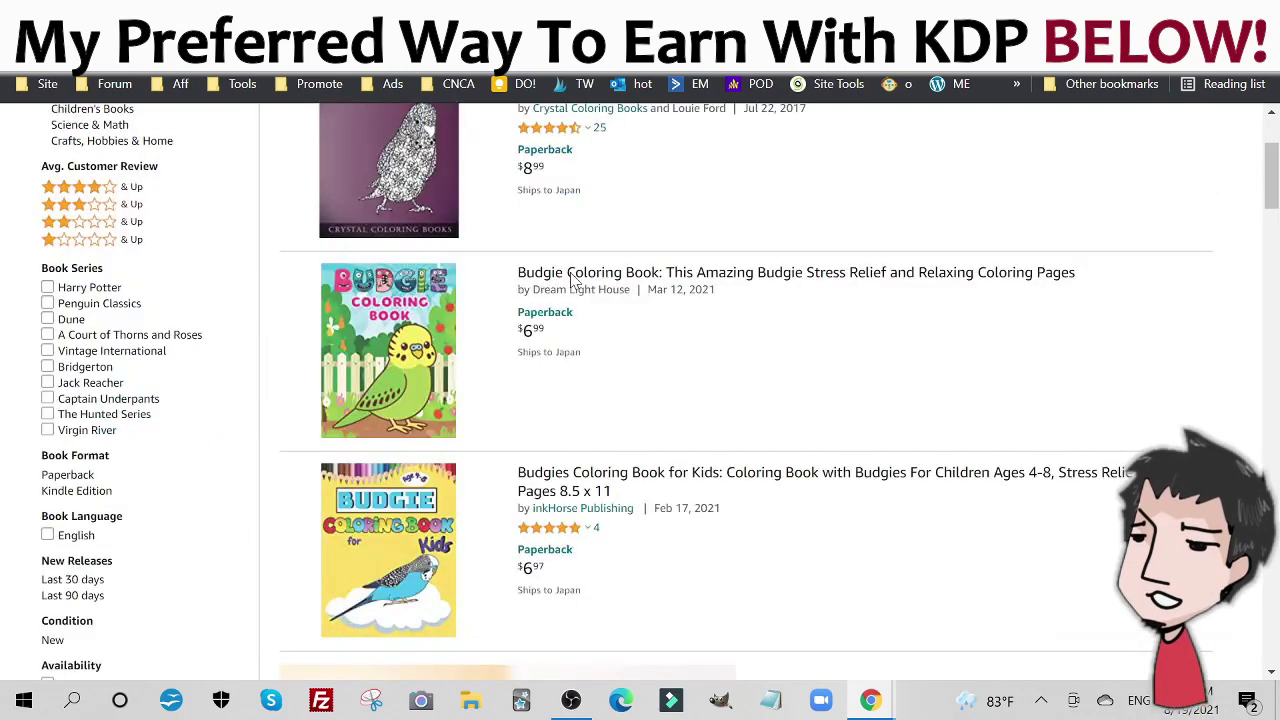
Examine the inkHorse Publishing "Budgies Coloring Book for Kids" listing's page count and Best Sellers Rank, and return to the search results.
scroll(508, 486, "down", 1)
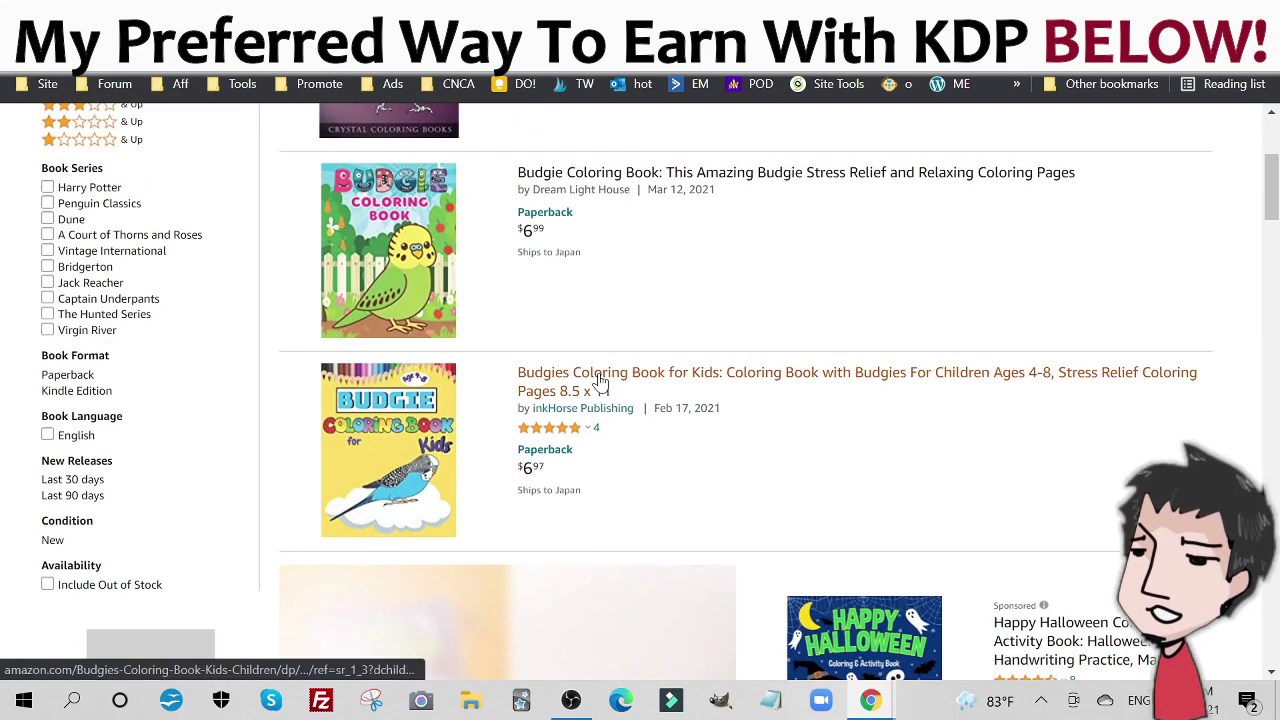
right_click(620, 385)
left_click(622, 389)
left_click(580, 390)
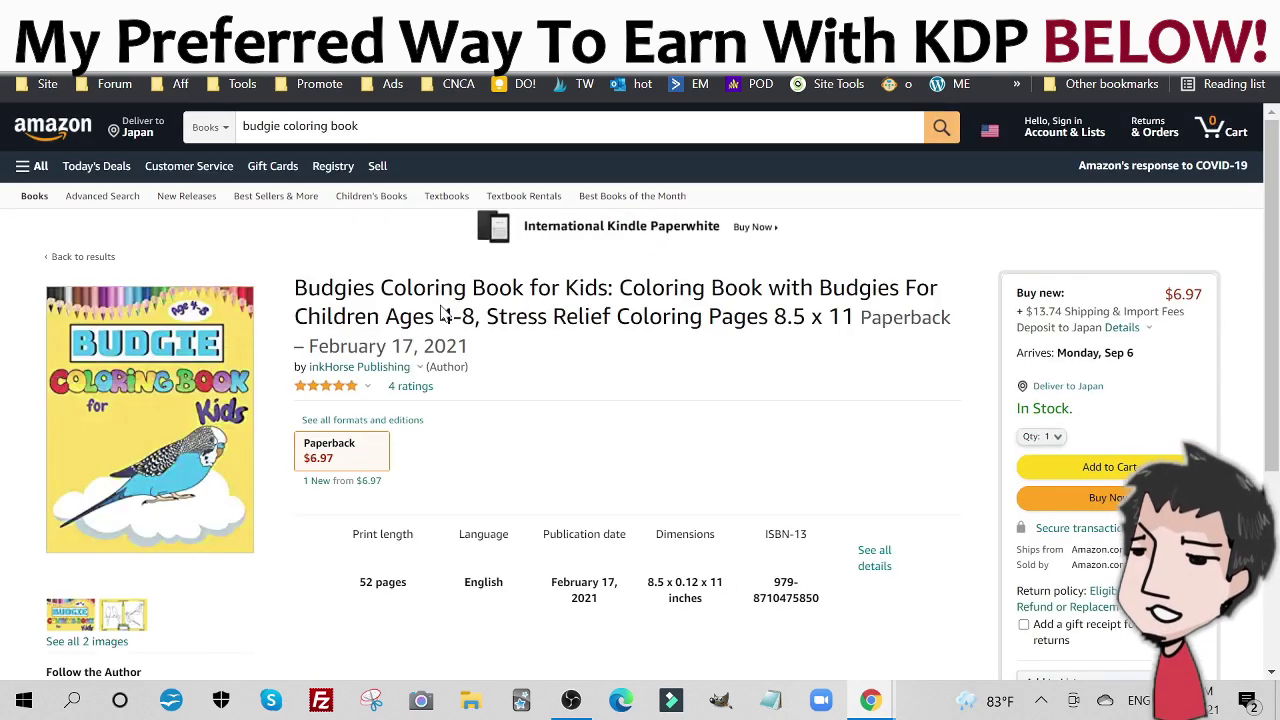
scroll(440, 314, "down", 4)
scroll(440, 314, "up", 4)
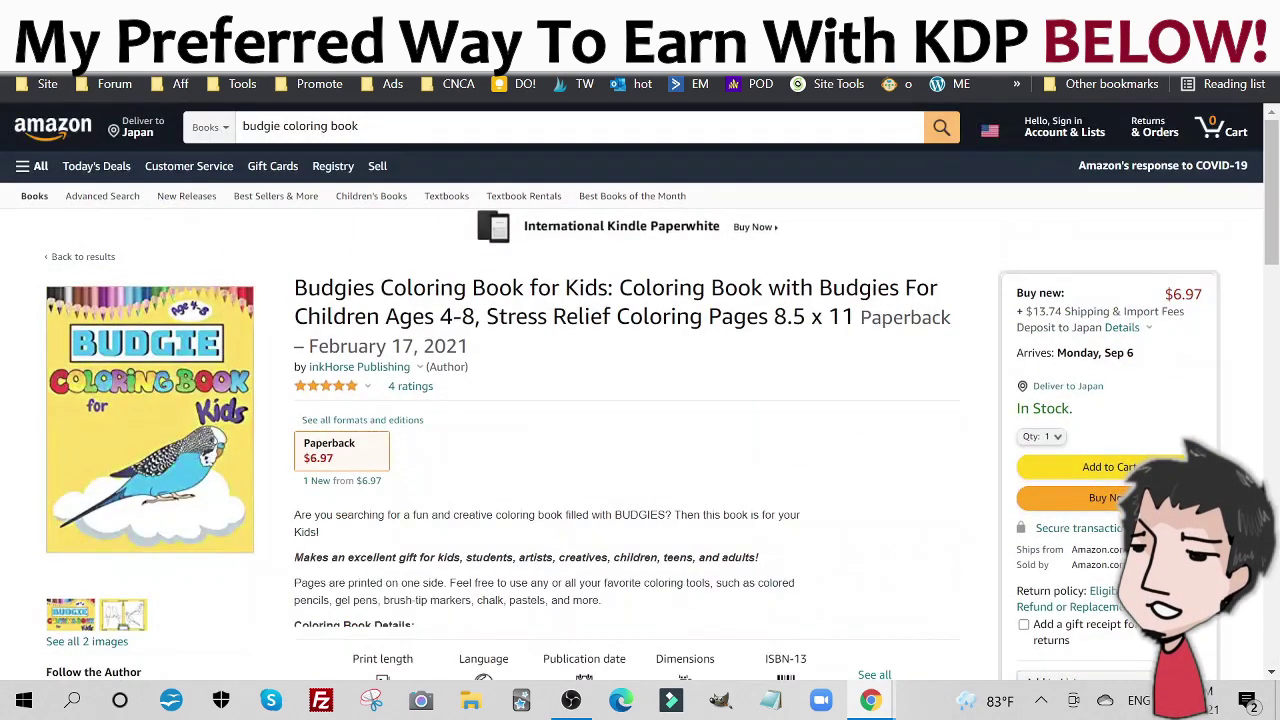
scroll(440, 314, "down", 10)
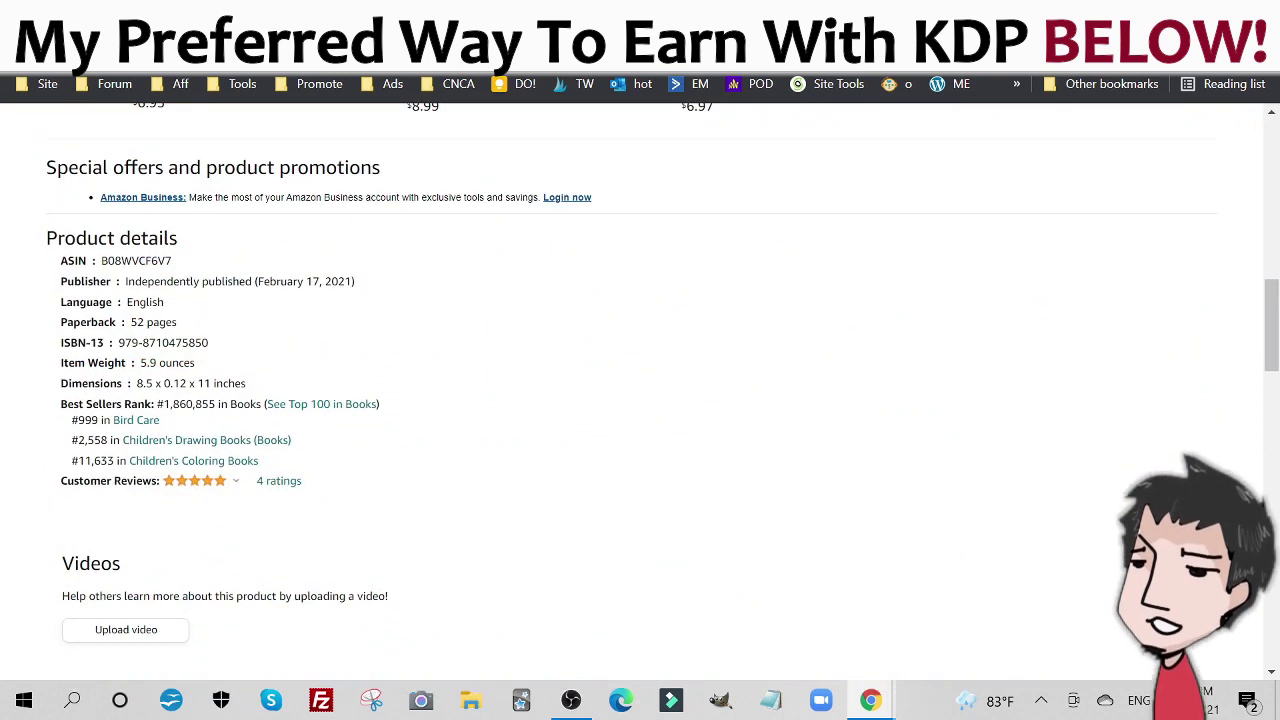
left_click_drag(130, 322, 197, 330)
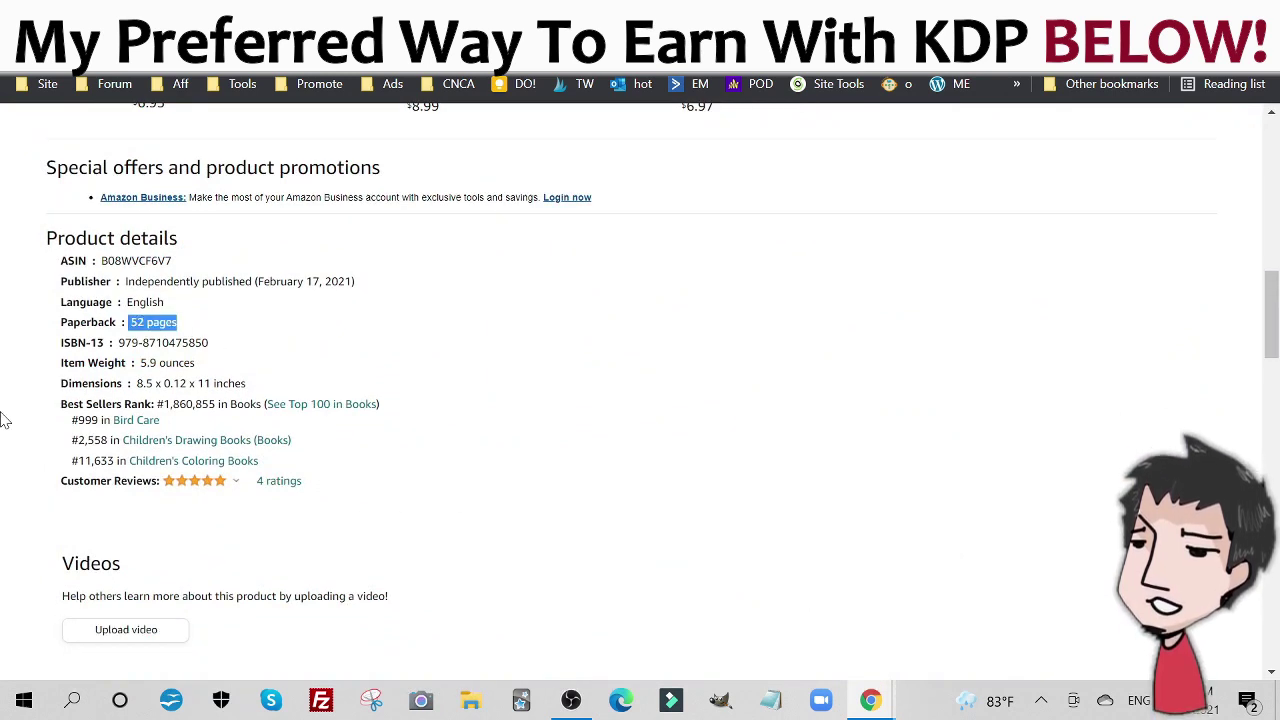
left_click_drag(5, 410, 275, 410)
key("alt+Left")
key("alt+Left")
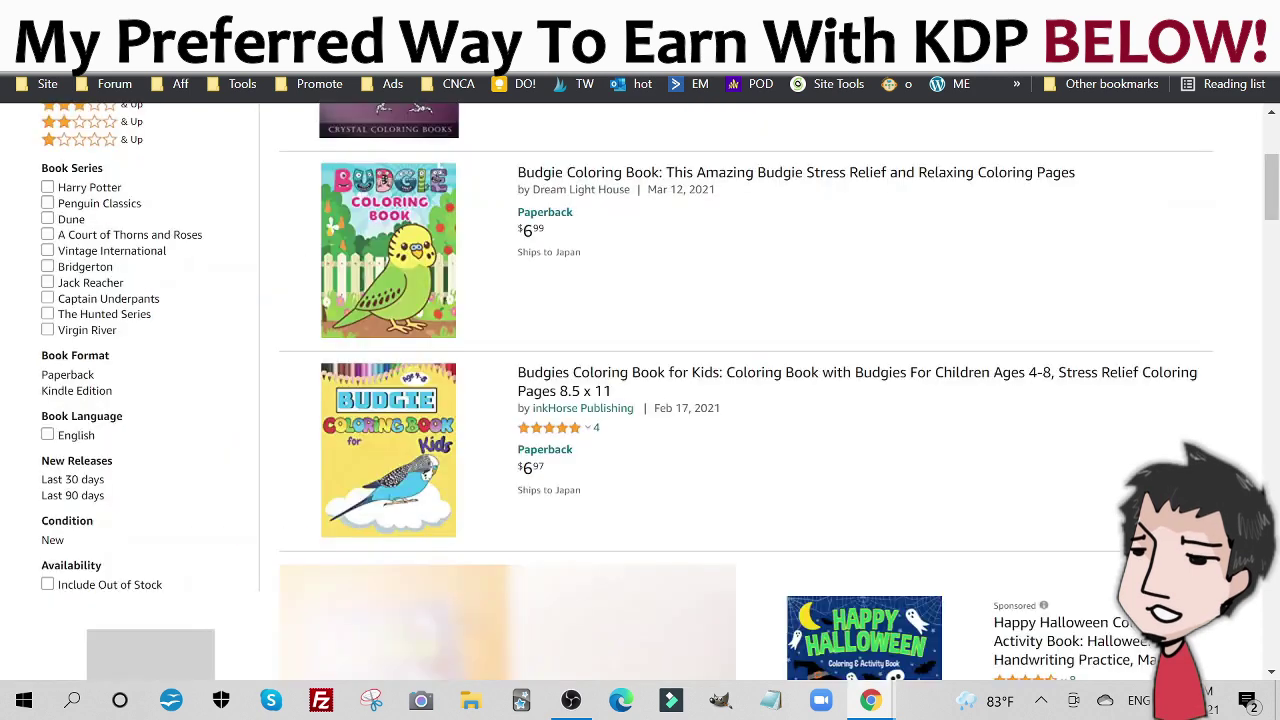
Browse further budgie coloring book results and return to the list of popular pets other than cats and dogs.
scroll(679, 280, "down", 5)
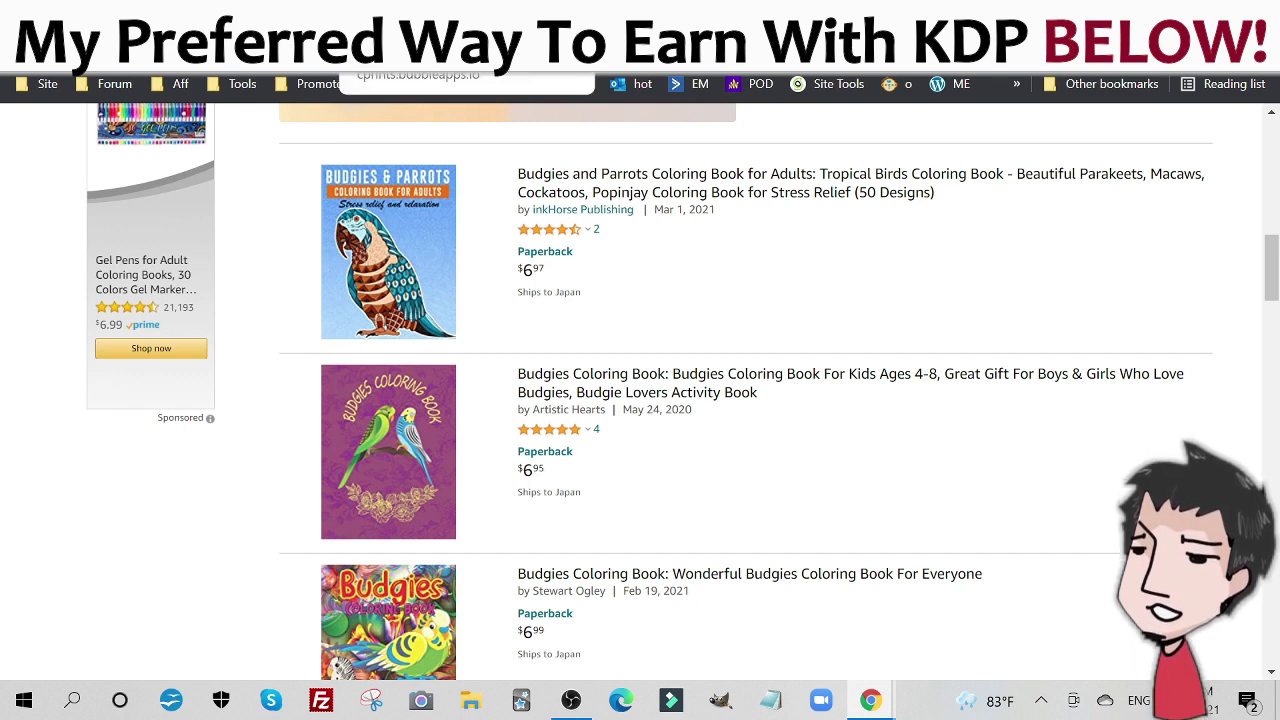
left_click(440, 18)
key("ctrl+Tab")
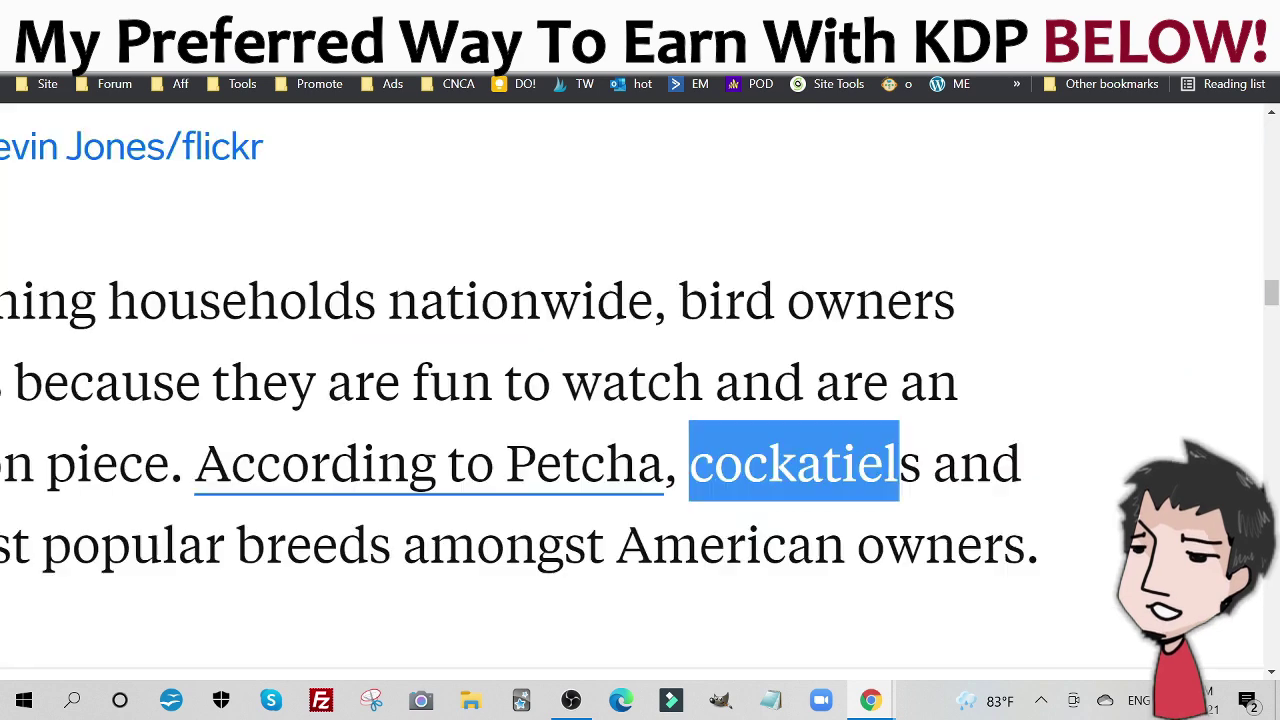
key("ctrl+Tab")
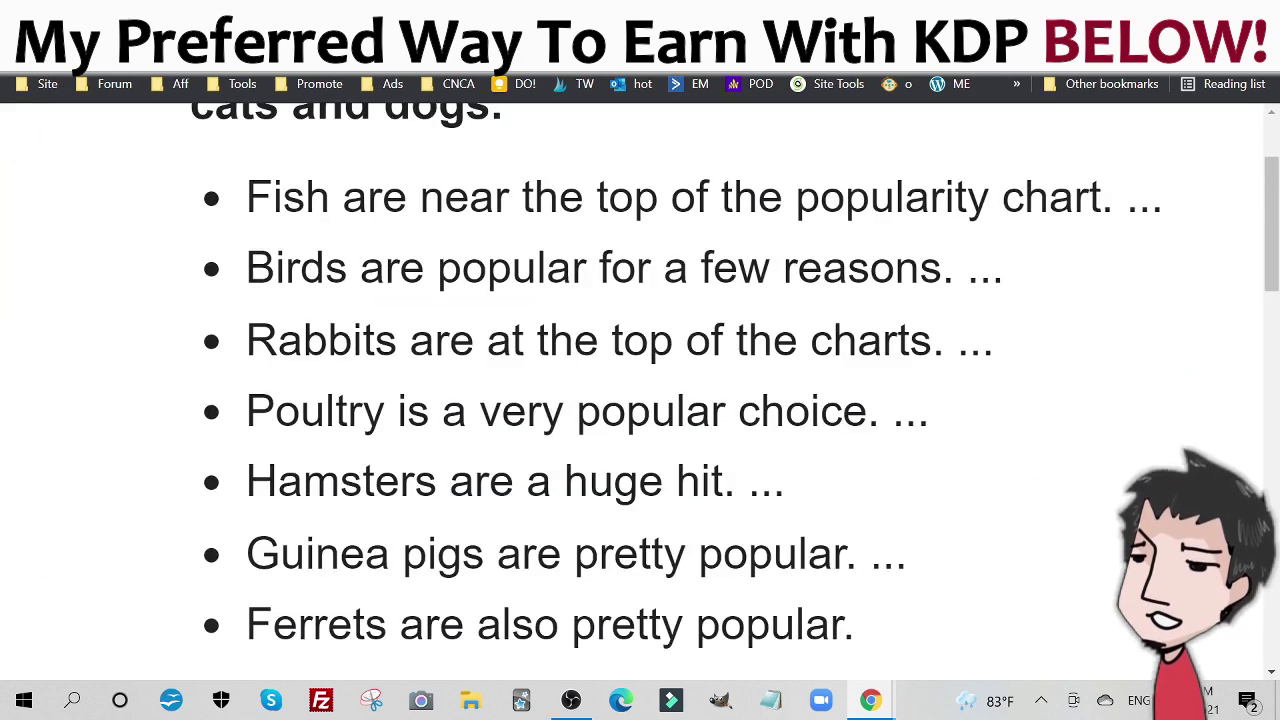